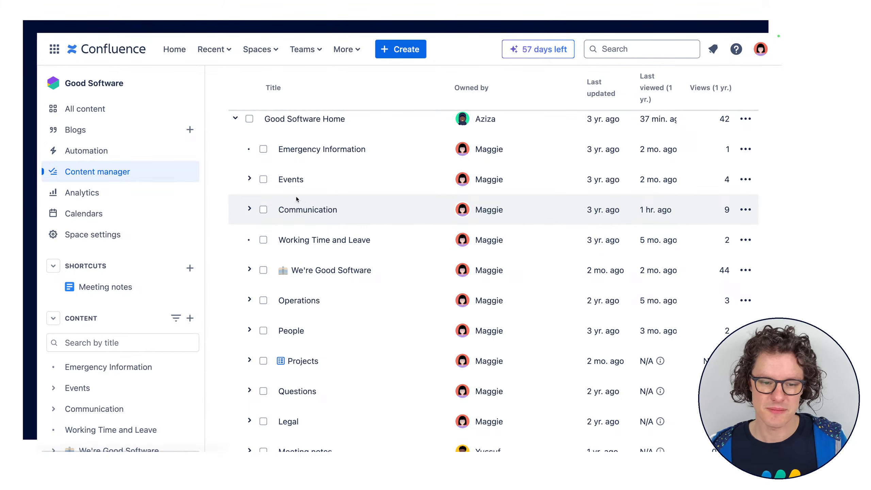
# Select the Events page in the content manager to view the available bulk actions, and clear the selection
pyautogui.click(263, 180)
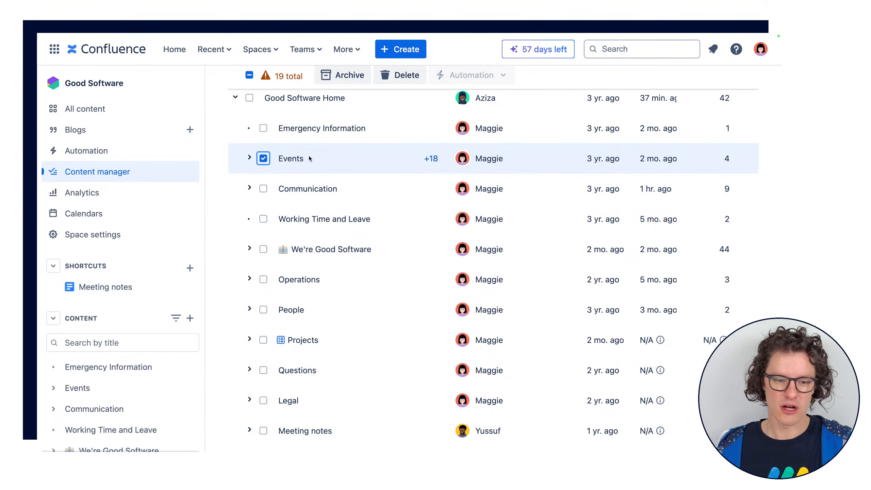
pyautogui.scroll(5, 310, 159)
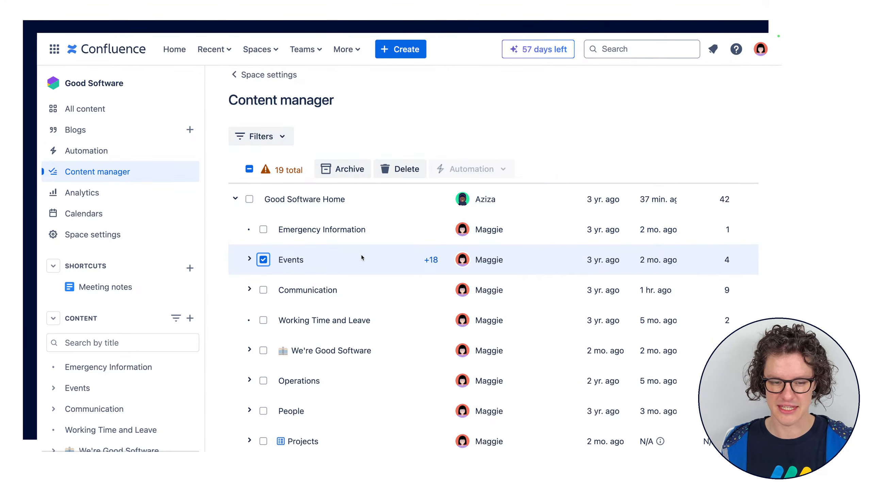
pyautogui.click(264, 259)
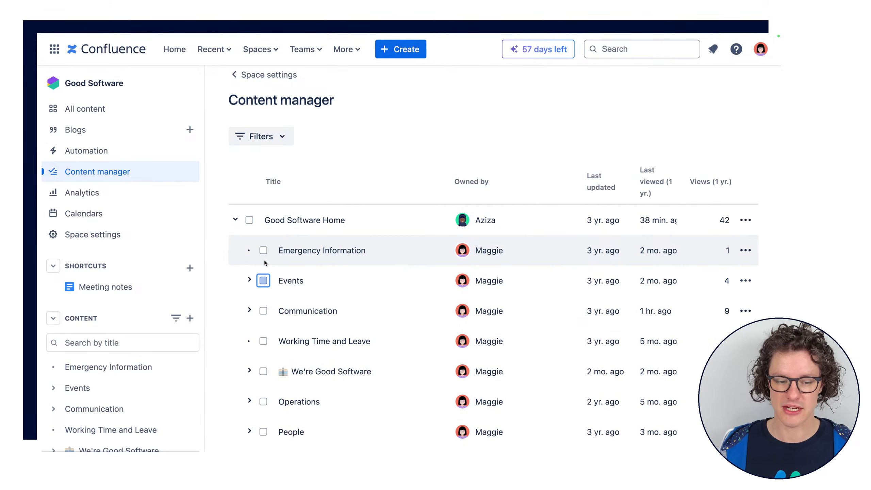
# Select the Emergency Information page to view the automations available for it, and clear the selection
pyautogui.click(264, 250)
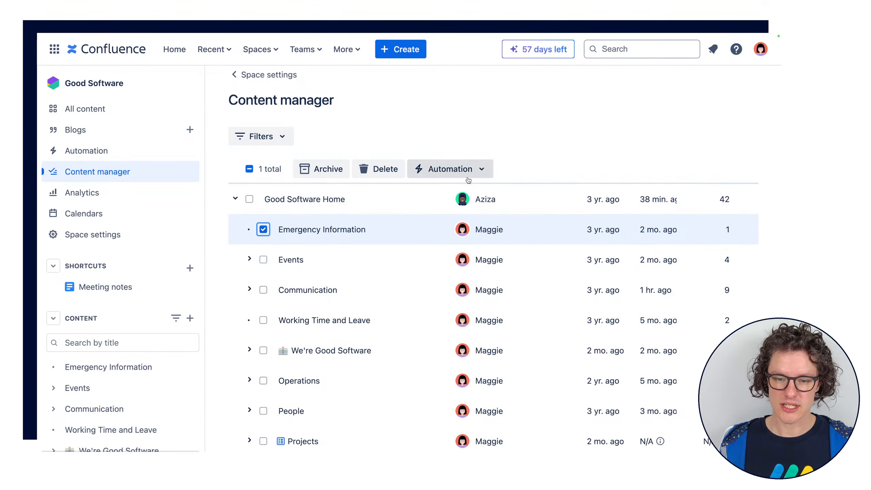
pyautogui.click(478, 171)
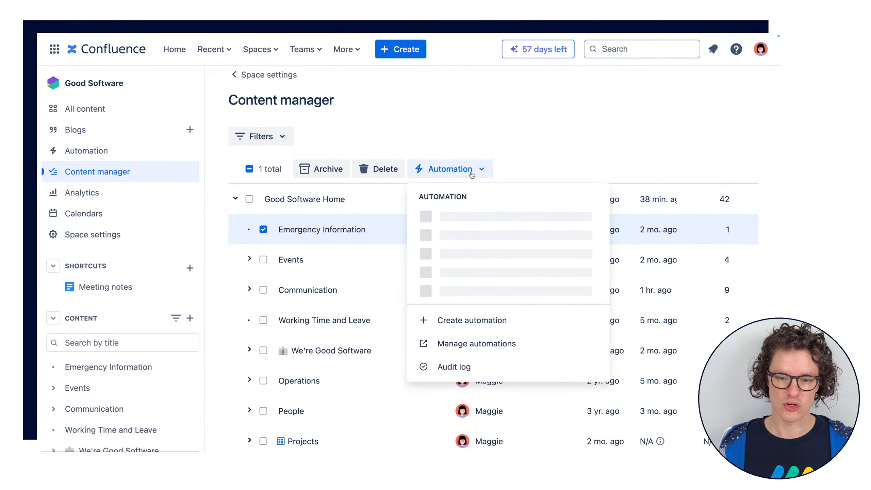
pyautogui.click(520, 146)
pyautogui.click(266, 230)
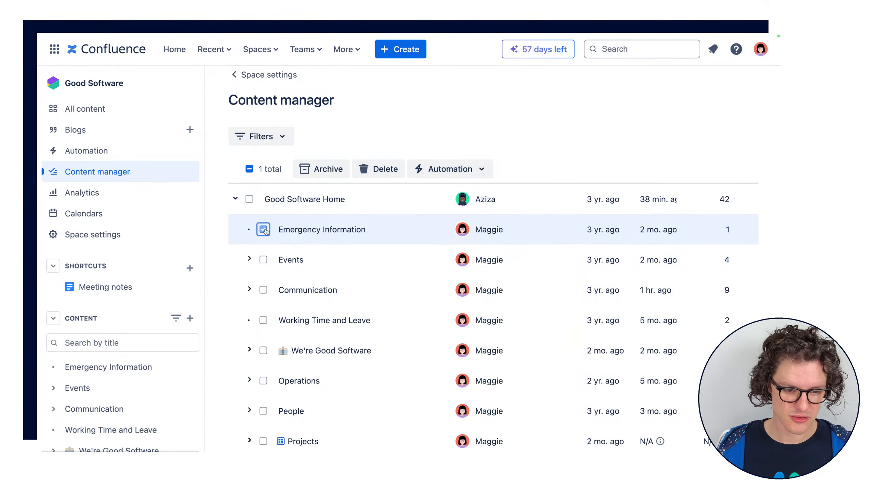
# Open the Good Software space's automation rules, and switch to the Meeting Improvements whiteboard
pyautogui.click(86, 151)
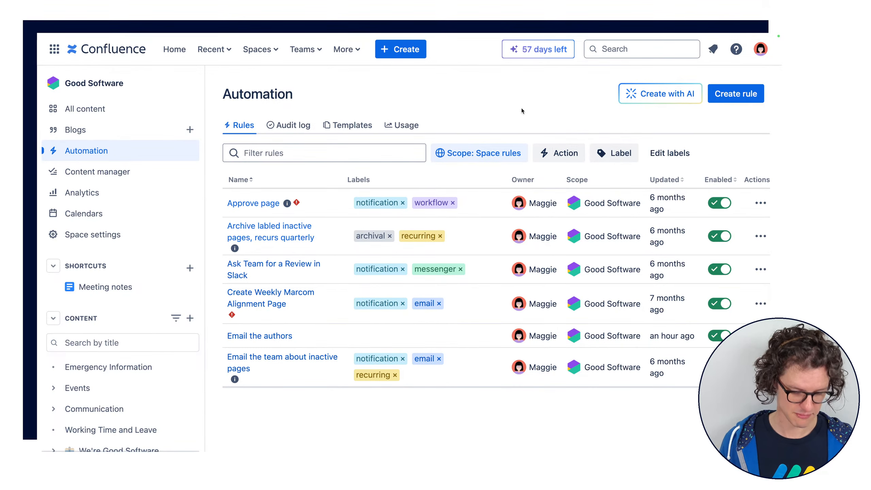
pyautogui.click(220, 41)
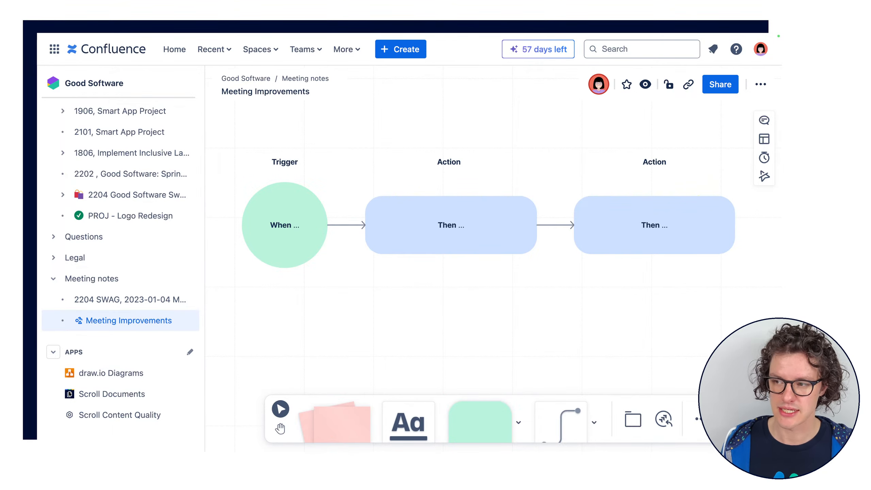
# Replace the ellipsis after "When" in the green trigger circle with "it's Wednesday"
pyautogui.click(304, 229)
pyautogui.doubleClick(303, 229)
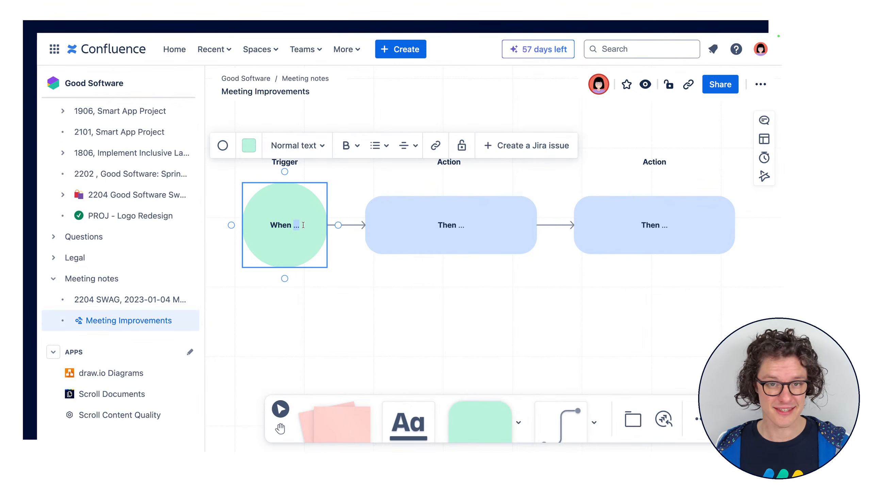
pyautogui.press('BackSpace')
pyautogui.press('BackSpace')
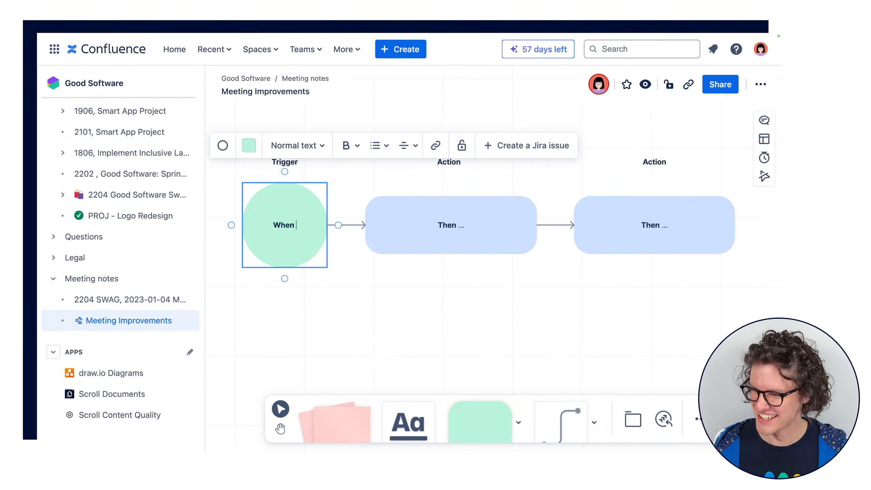
pyautogui.write("it's Wed")
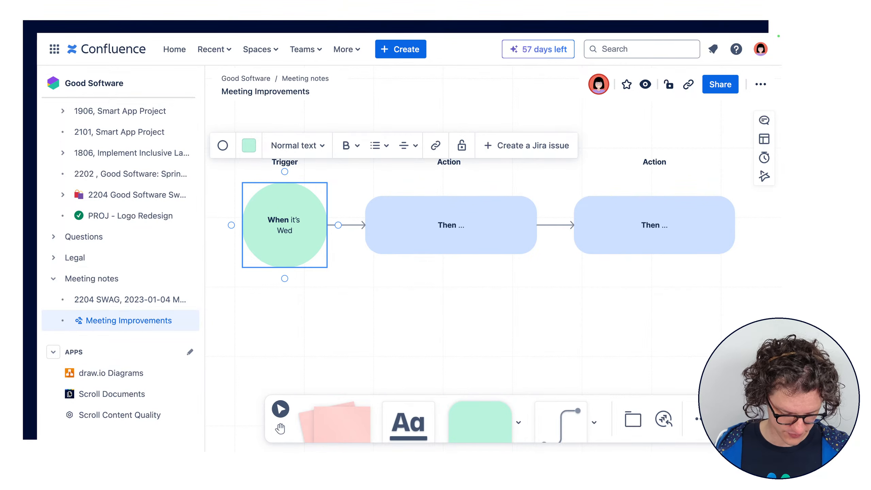
pyautogui.write('nesday')
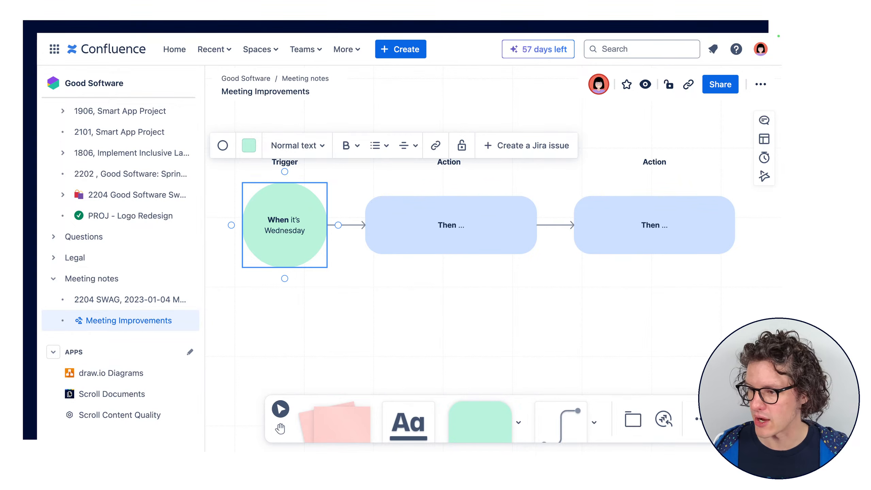
pyautogui.write(' at ')
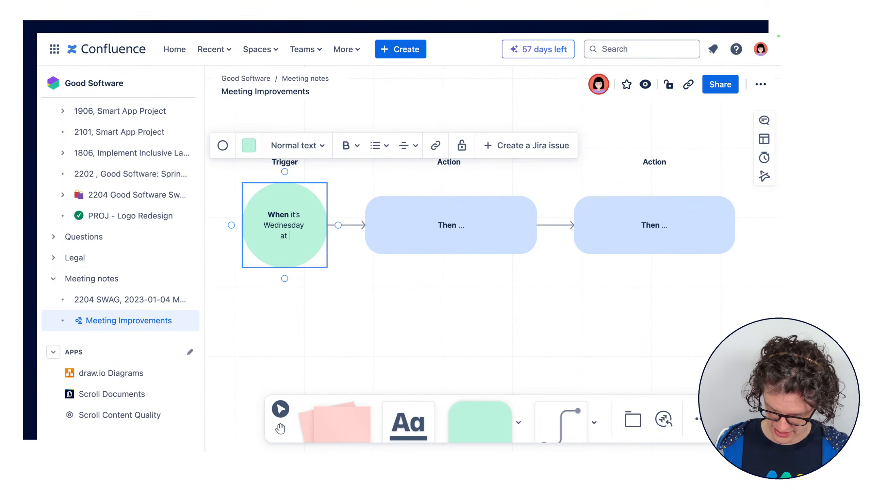
pyautogui.write('90:00')
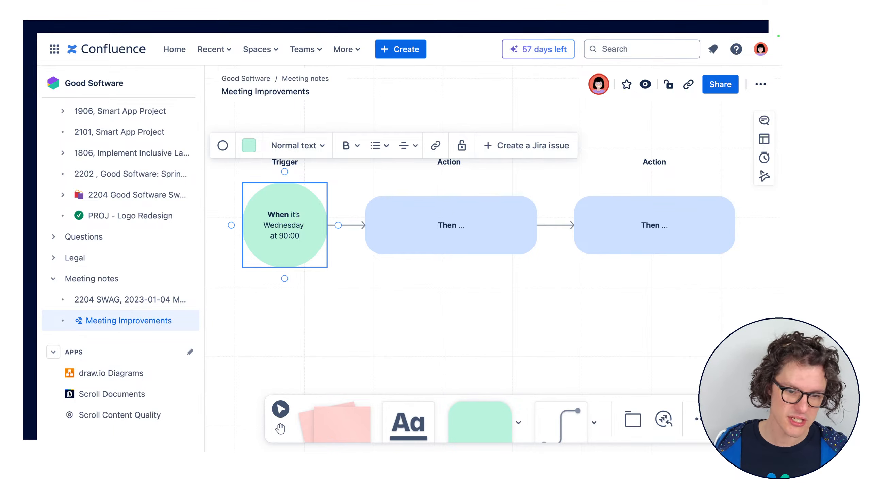
# Add the time "at 9:00 AM" to the end of the trigger circle's text
pyautogui.press('BackSpace')
pyautogui.press('BackSpace')
pyautogui.press('BackSpace')
pyautogui.press('BackSpace')
pyautogui.write(':')
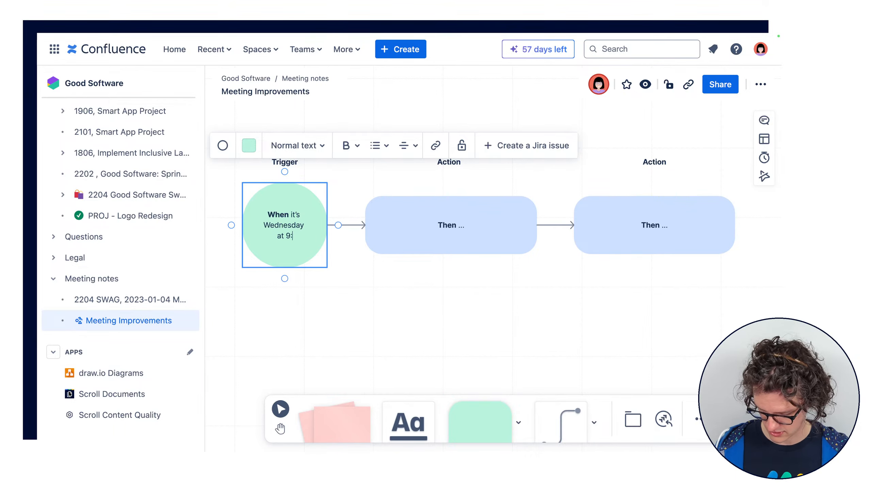
pyautogui.write('00 AM')
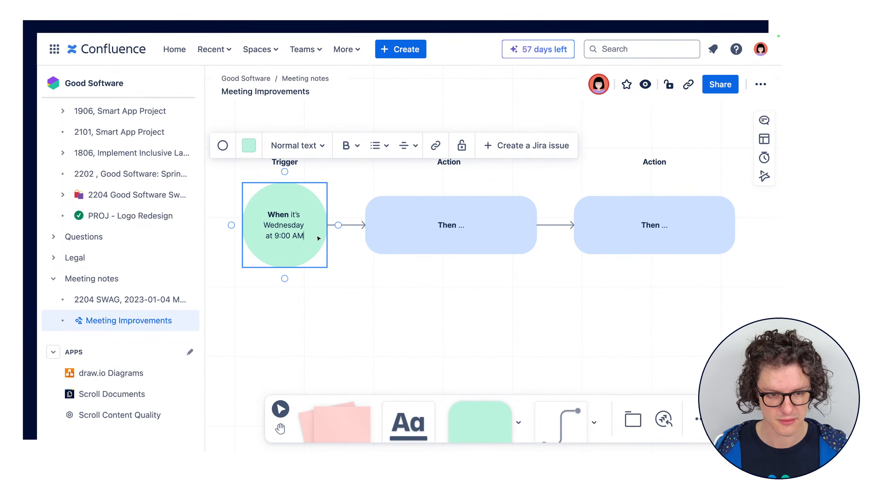
pyautogui.click(350, 280)
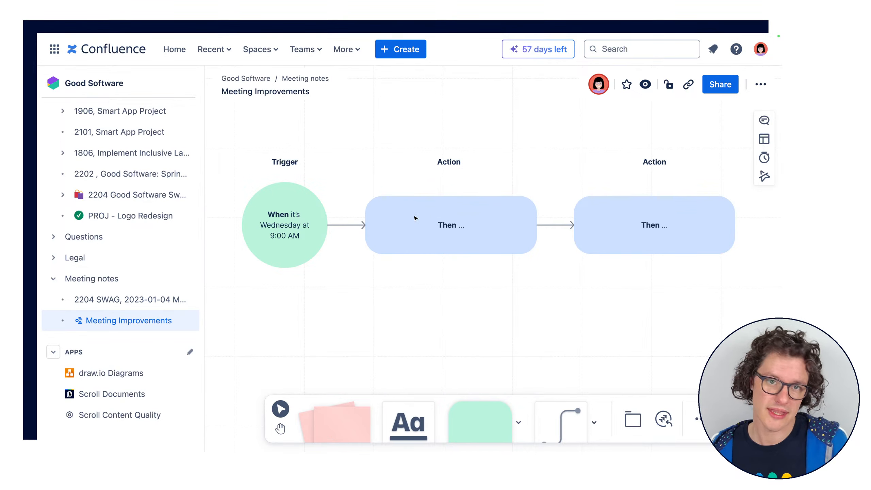
# Replace the ellipsis after "Then" in the first action box with: create a new page called "YYMMDD, Alignment Meeting"
pyautogui.click(469, 227)
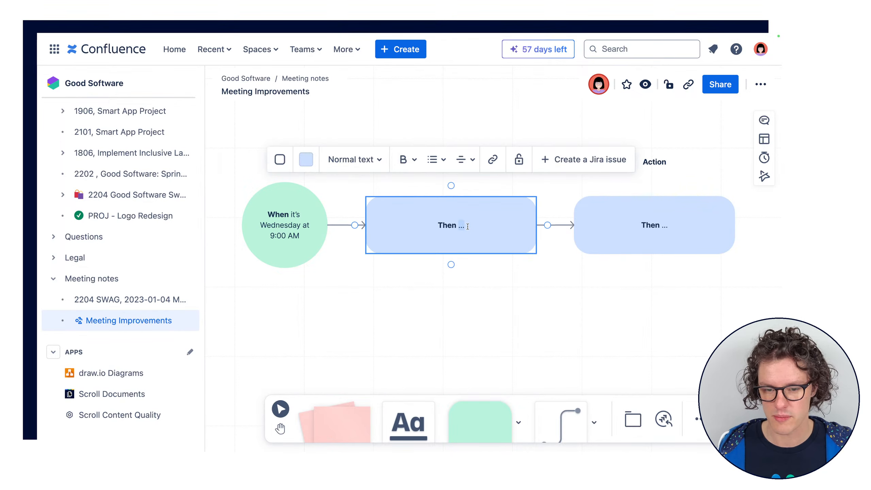
pyautogui.press('BackSpace')
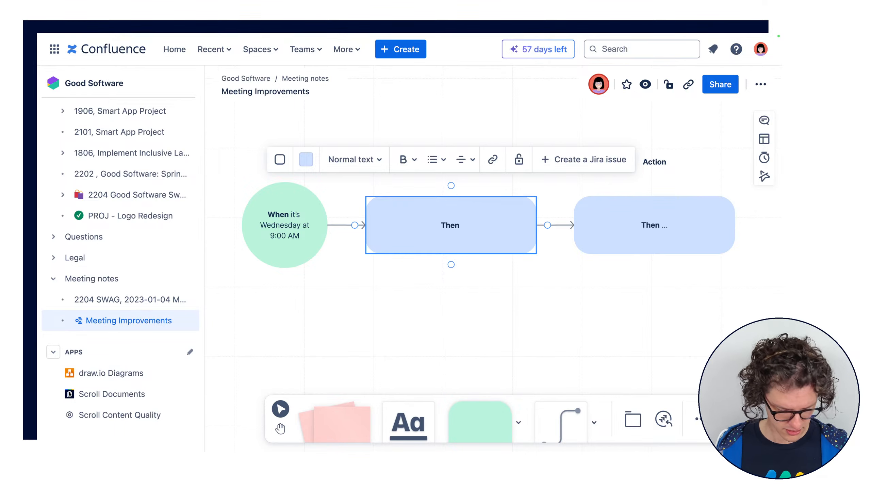
pyautogui.write('create a new page')
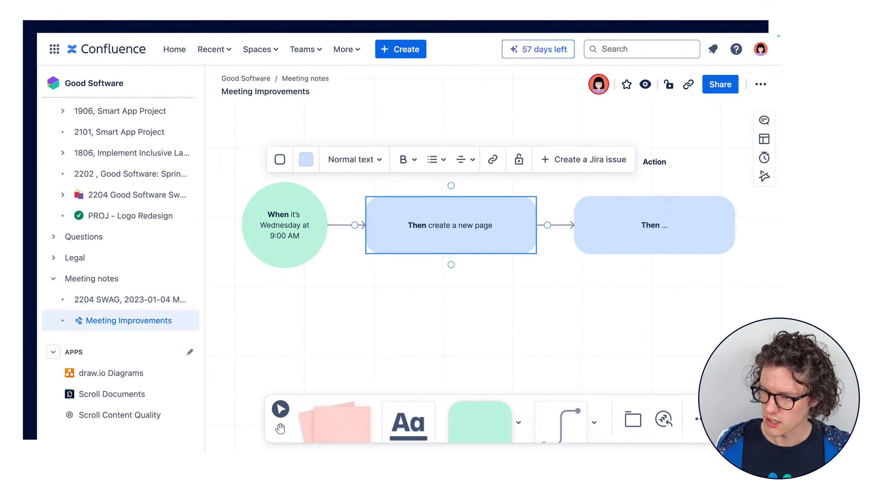
pyautogui.write(' called “')
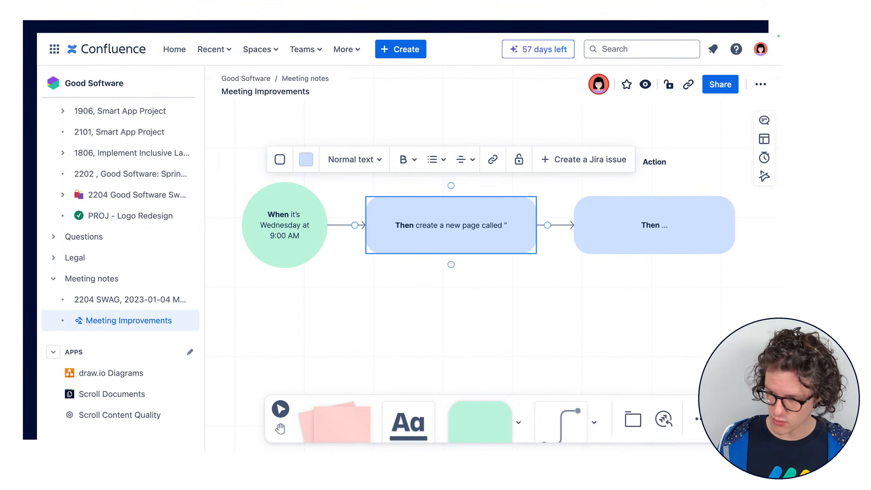
pyautogui.write('"')
pyautogui.press('BackSpace')
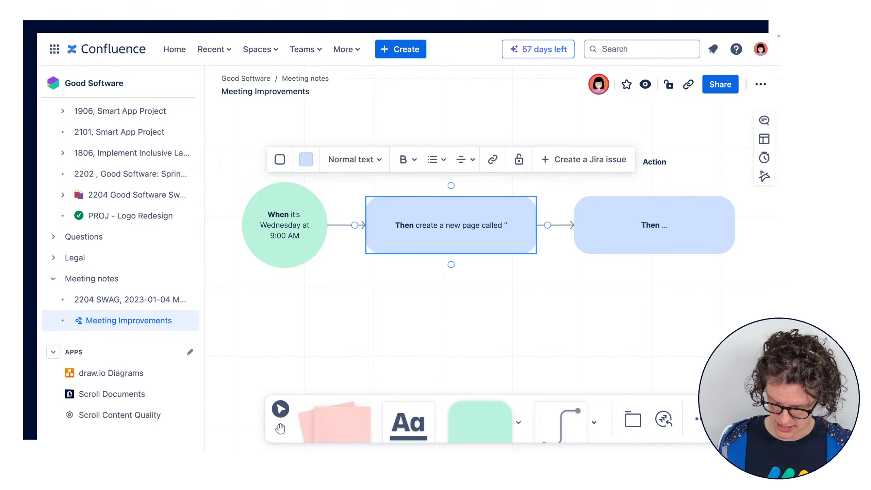
pyautogui.write('YYMM')
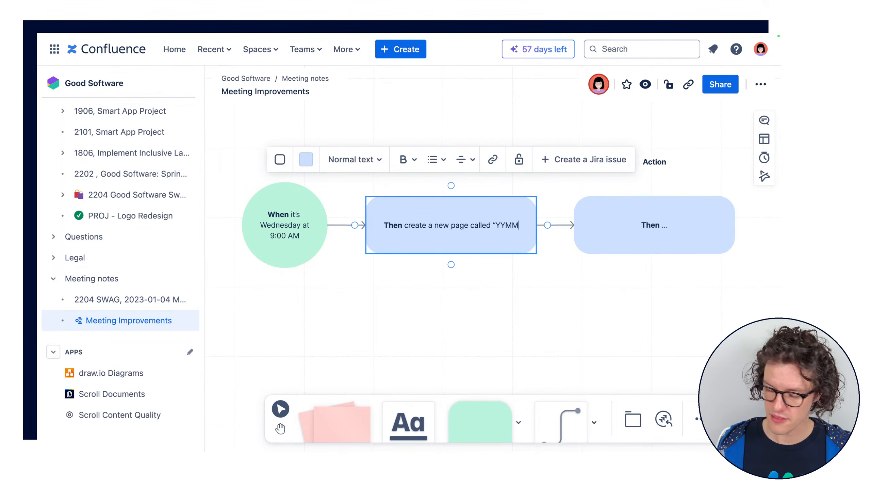
pyautogui.write('DD, ')
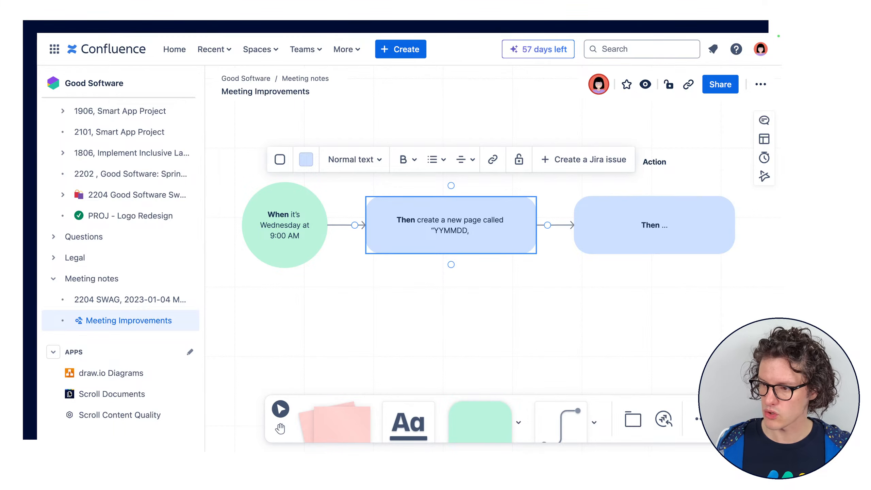
pyautogui.write('Ali')
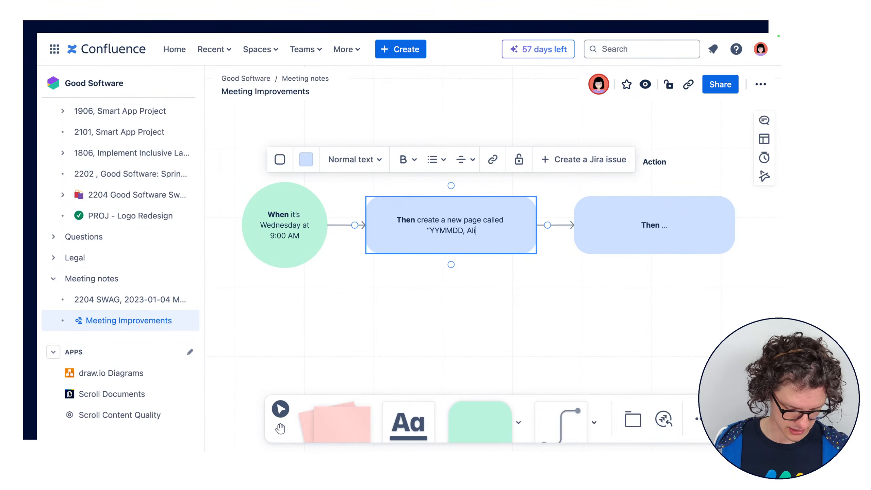
pyautogui.write('gnment Meeting')
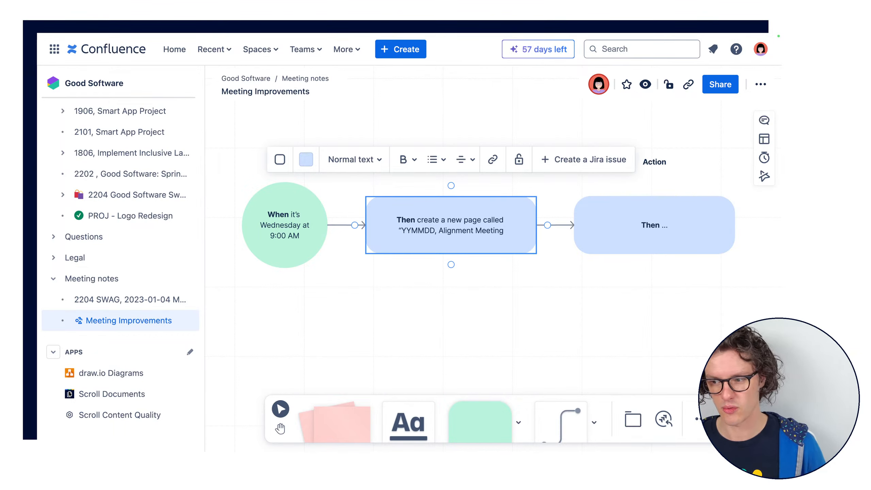
pyautogui.write('"')
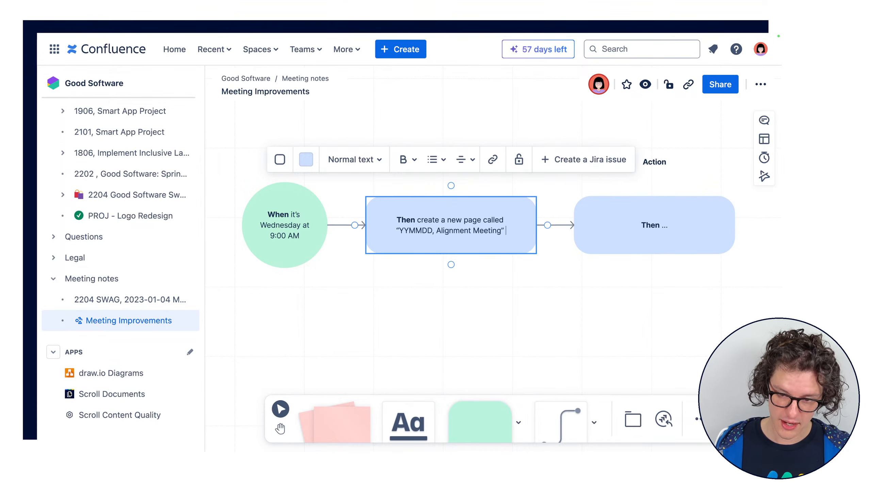
pyautogui.write(' under the ')
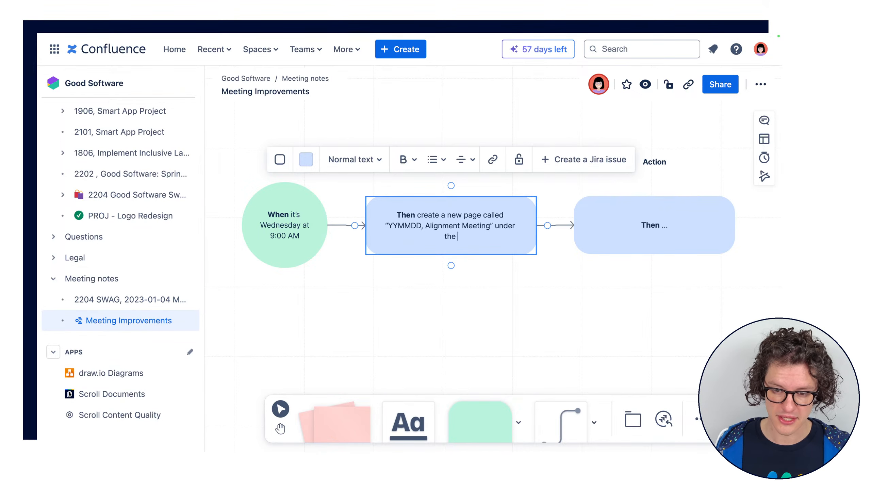
pyautogui.write('Wek')
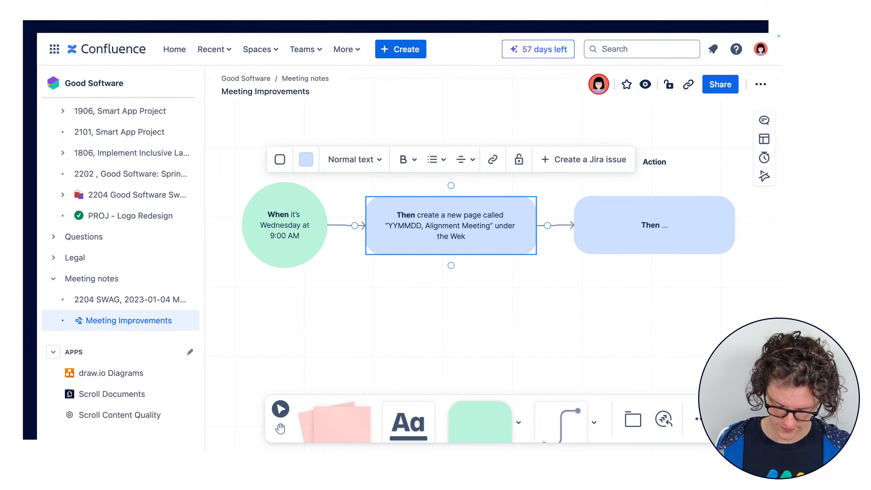
# Complete the first action box's sentence with "under the Weekly Meetings page." and finish editing the box
pyautogui.press('BackSpace')
pyautogui.write('ekly Met')
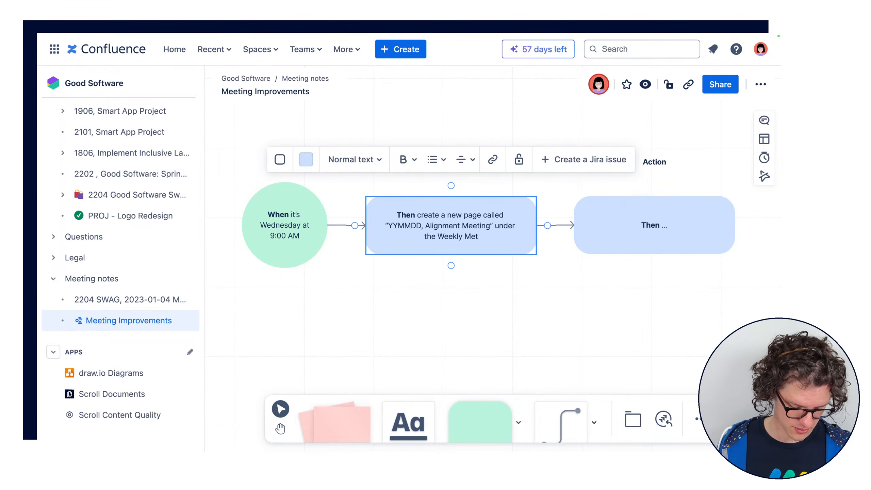
pyautogui.press('BackSpace')
pyautogui.write('eting')
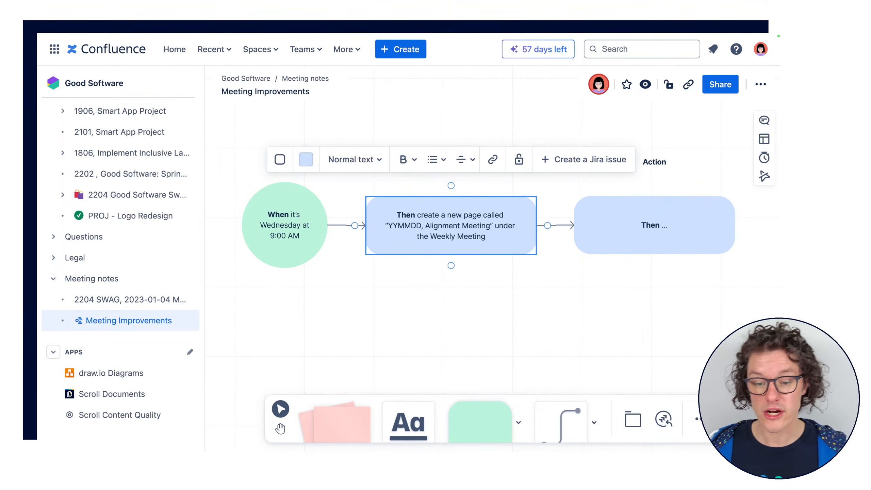
pyautogui.write('p')
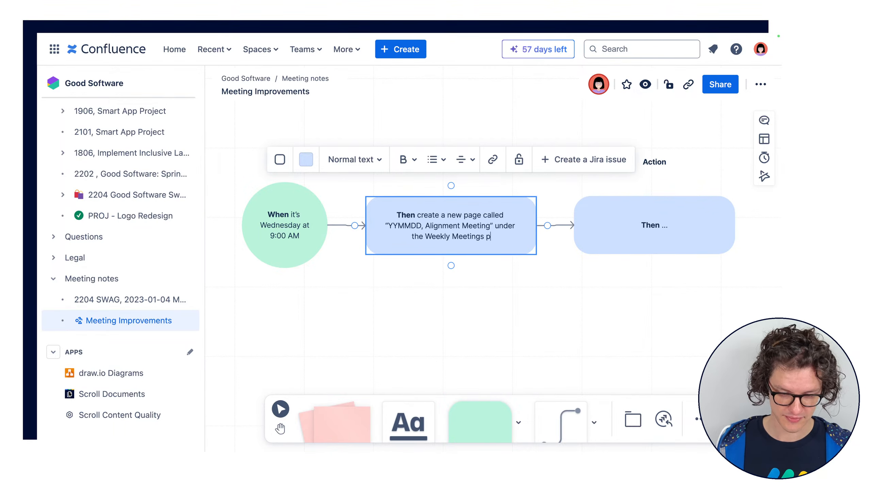
pyautogui.write('age.')
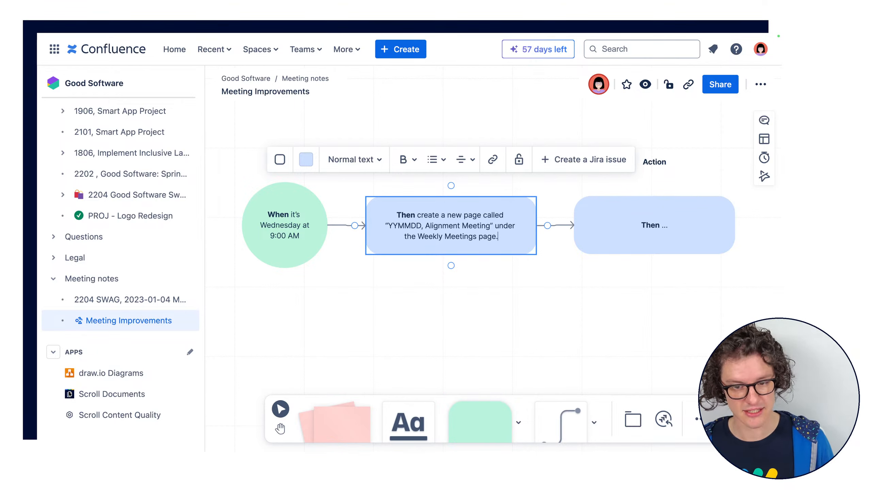
pyautogui.click(603, 266)
pyautogui.moveTo(495, 241); pyautogui.dragTo(496, 242)
pyautogui.click(521, 260)
# Replace the ellipsis after "Then" in the second action box with "send an email with a link to the page." and finish editing
pyautogui.click(660, 221)
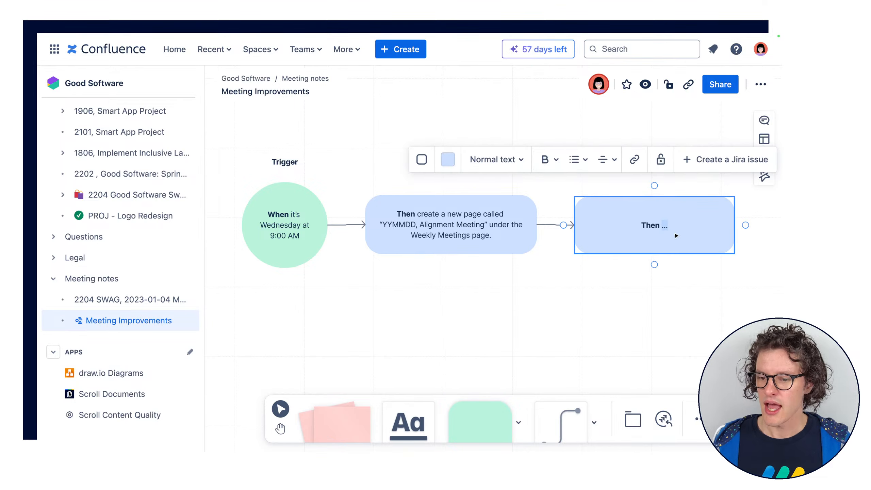
pyautogui.press('BackSpace')
pyautogui.press('BackSpace')
pyautogui.press('BackSpace')
pyautogui.press('BackSpace')
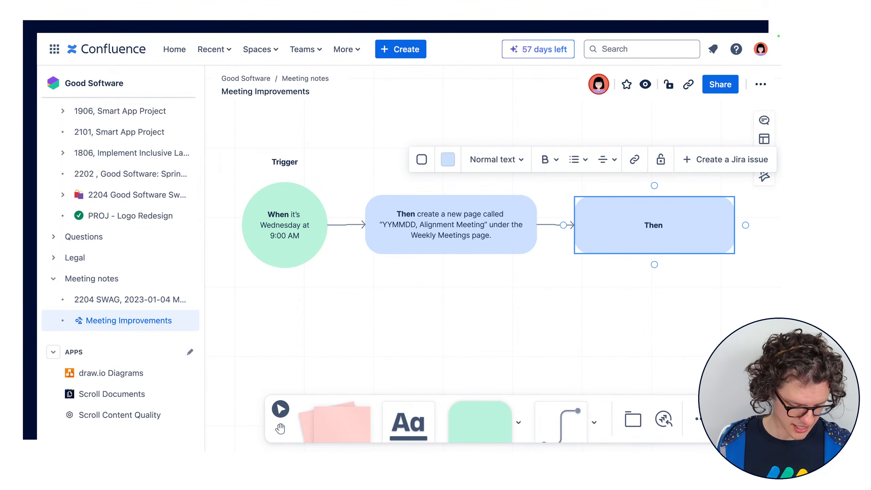
pyautogui.write('sen')
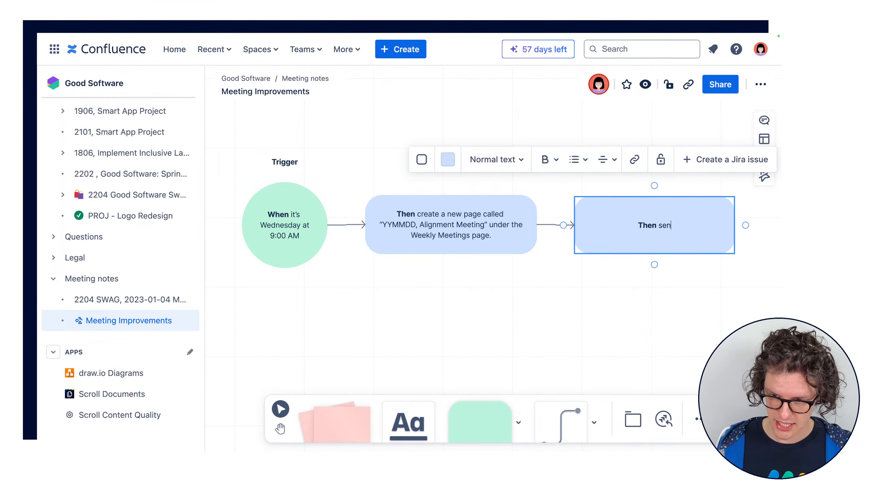
pyautogui.write('d an email ')
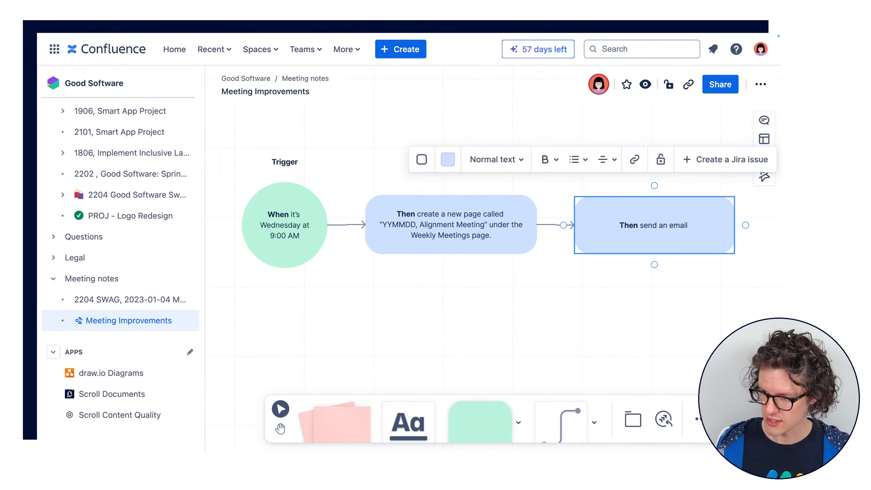
pyautogui.write('with a ')
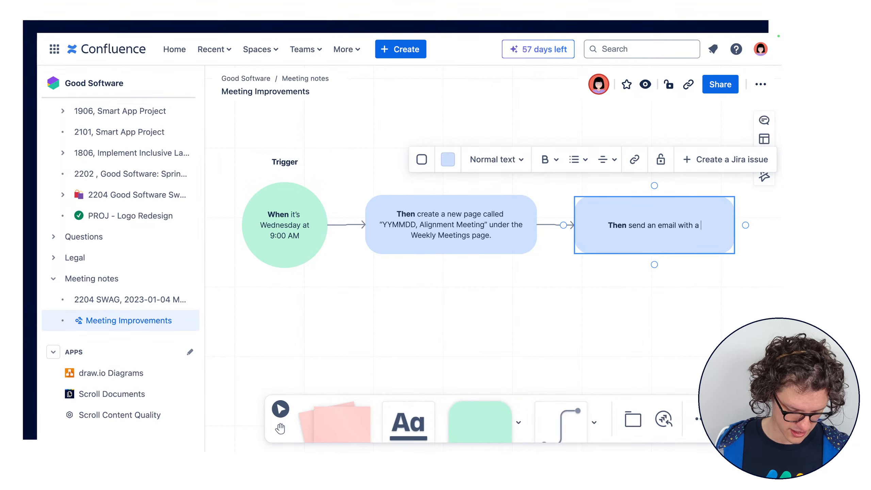
pyautogui.write('link to the page.')
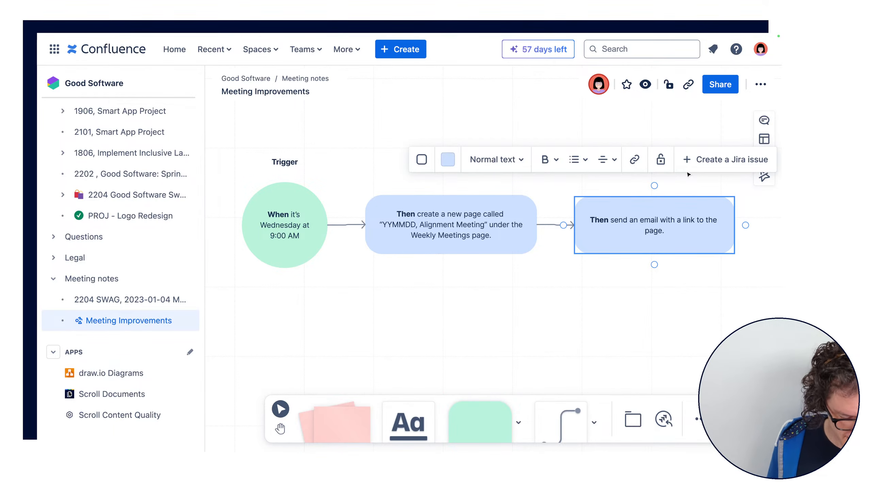
pyautogui.click(719, 269)
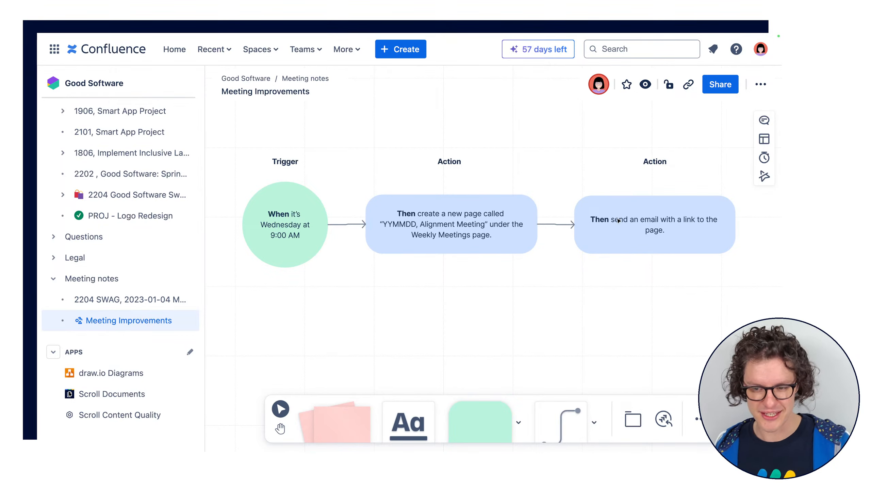
pyautogui.click(586, 247)
pyautogui.click(624, 289)
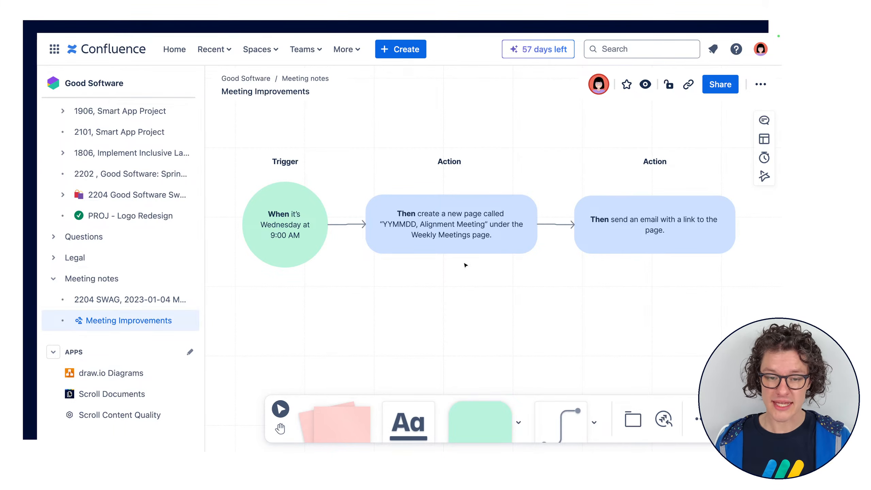
pyautogui.moveTo(253, 151); pyautogui.dragTo(733, 268)
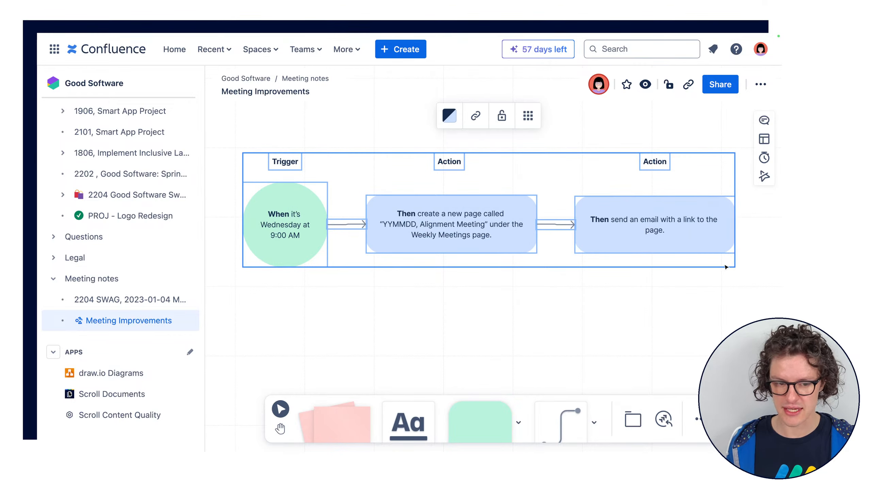
pyautogui.click(582, 310)
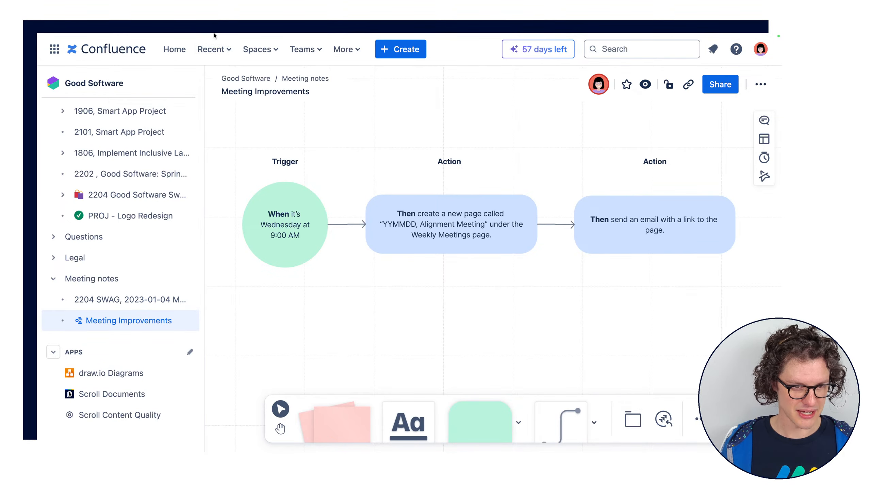
# Switch to the Good Software space's Automation page and open its rule templates
pyautogui.moveTo(193, 35)
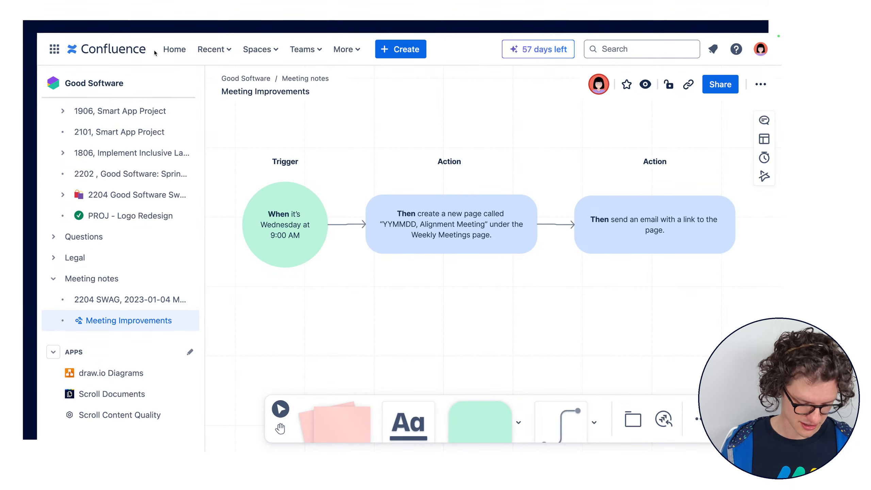
pyautogui.click(141, 40)
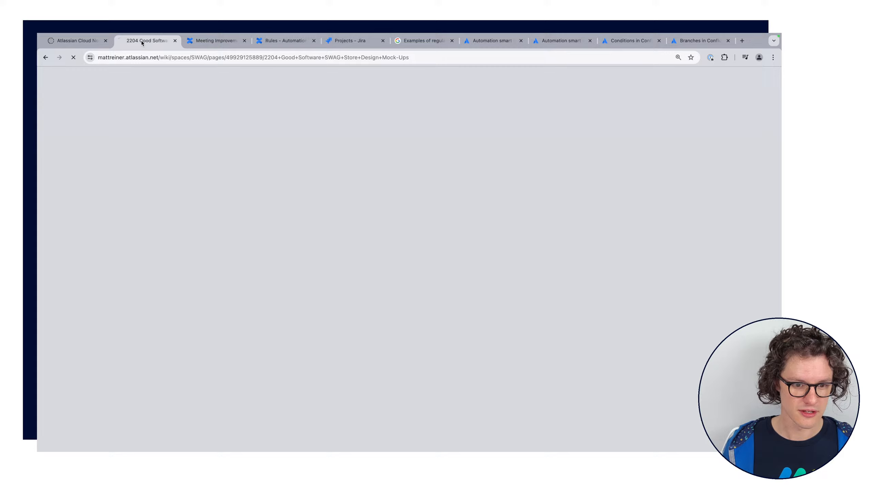
pyautogui.click(266, 40)
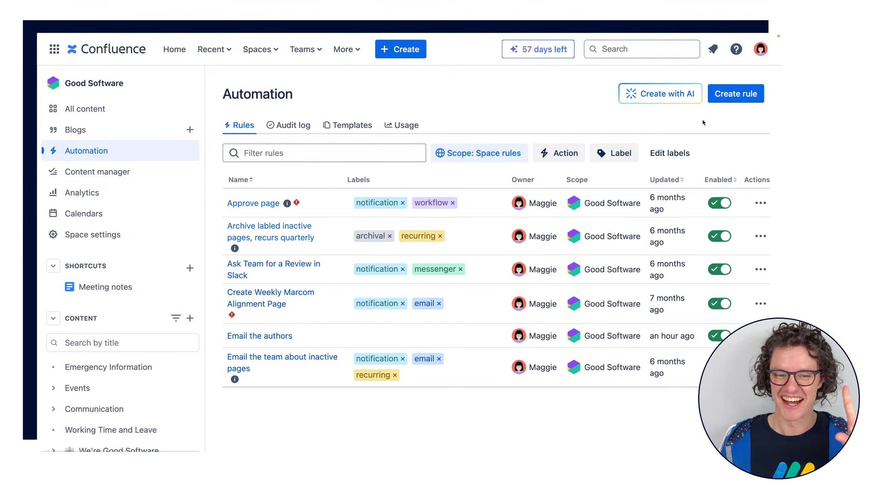
pyautogui.click(364, 126)
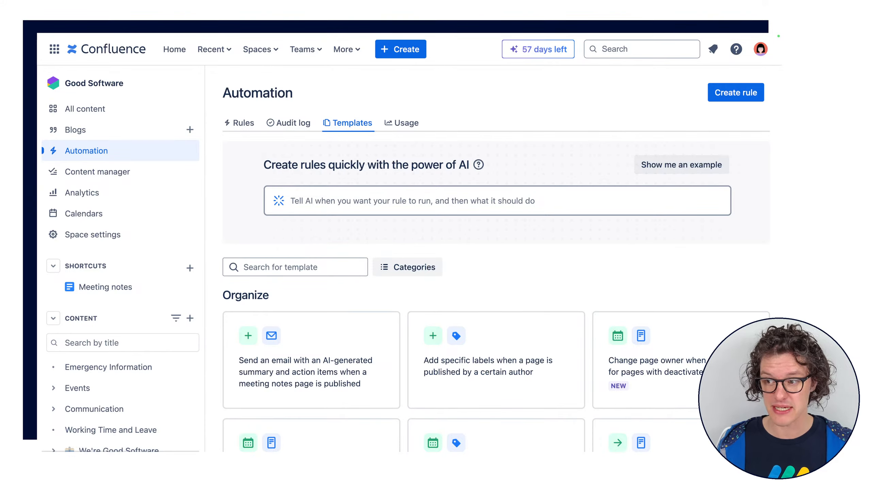
# Look through the automation rule templates in the Organize, Cross-Product and Collaborate categories
pyautogui.scroll(-3, 725, 264)
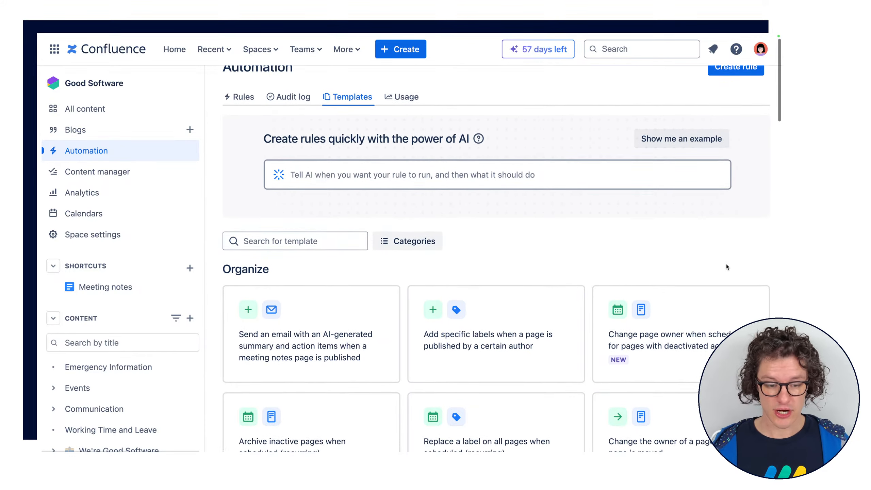
pyautogui.scroll(-5, 725, 264)
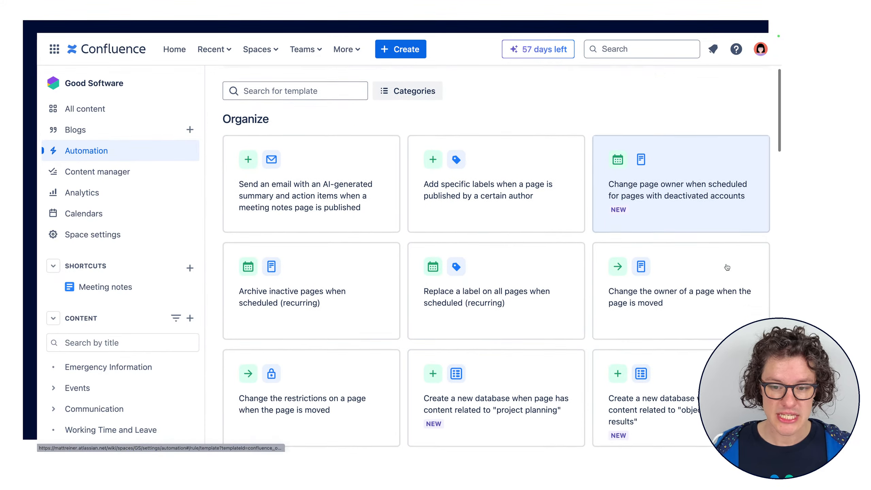
pyautogui.scroll(-12, 727, 267)
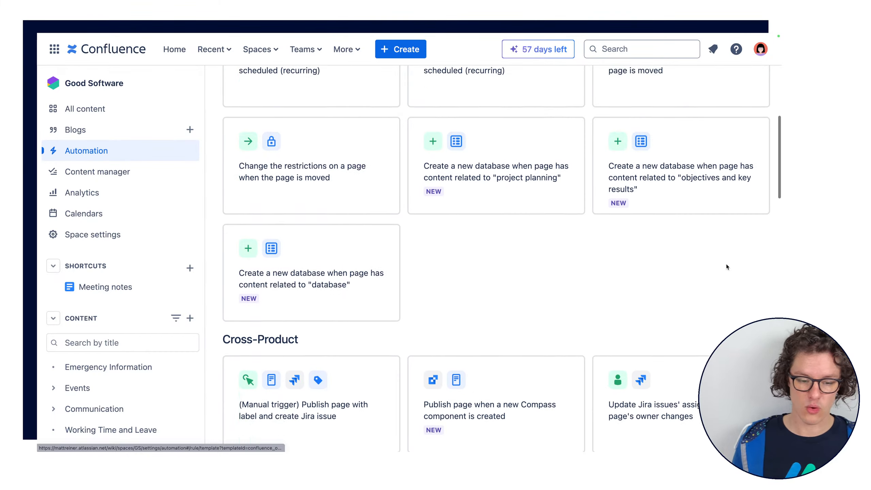
pyautogui.scroll(-7, 727, 267)
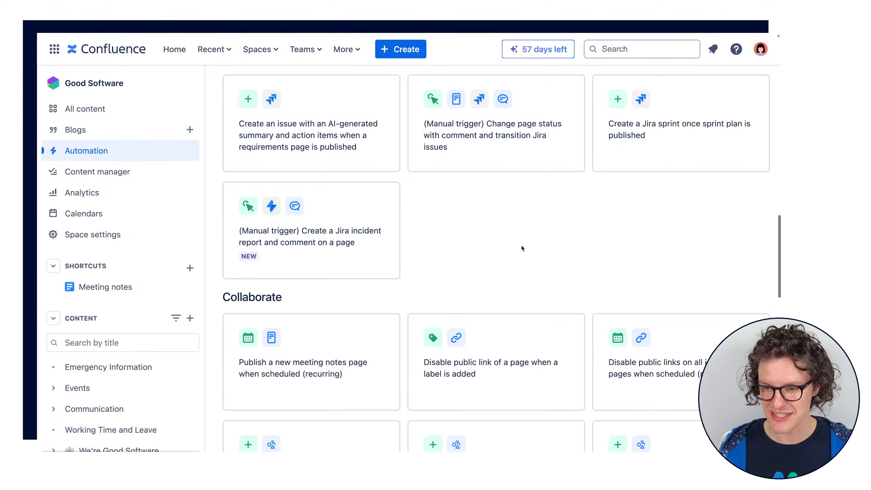
pyautogui.scroll(-5, 521, 246)
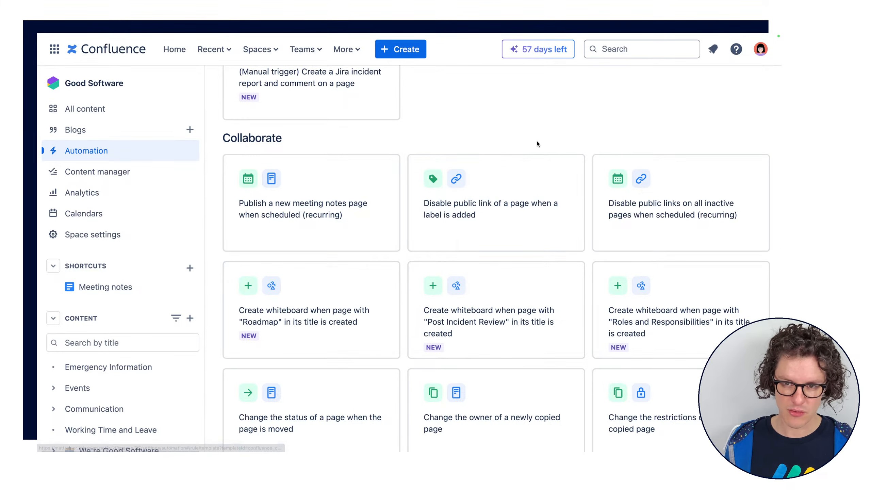
pyautogui.scroll(15, 536, 140)
pyautogui.scroll(-1, 445, 292)
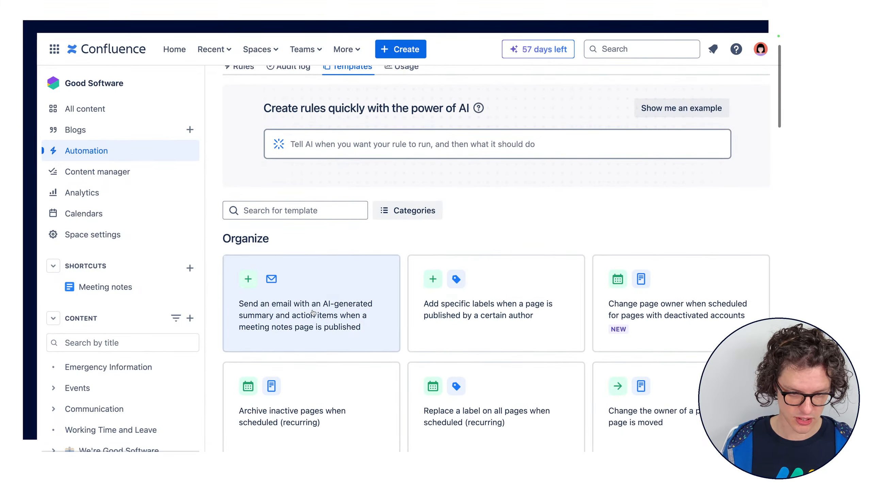
# Examine the template that emails an AI-generated summary when a meeting notes page is published, and return to the template library
pyautogui.click(373, 330)
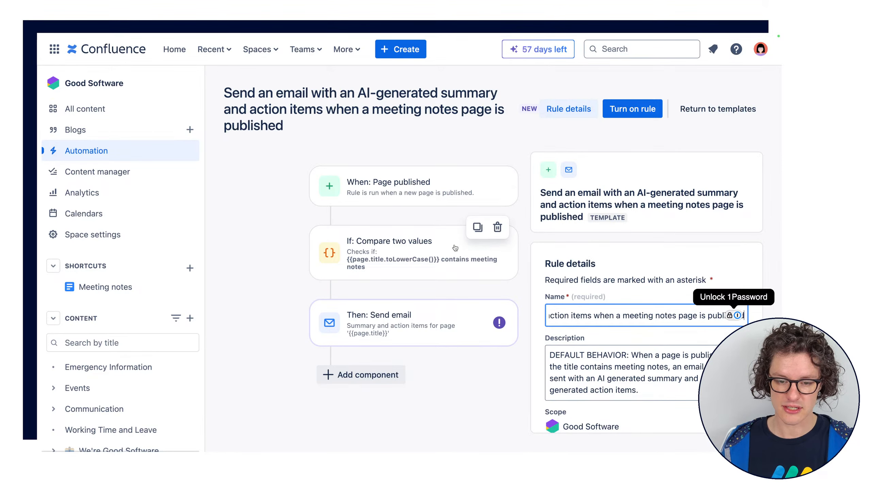
pyautogui.click(477, 139)
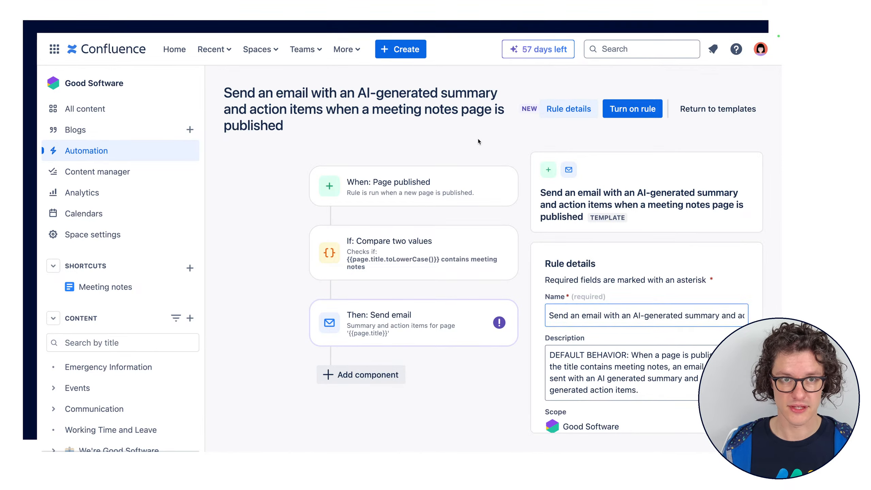
pyautogui.hscroll(-5, 477, 138)
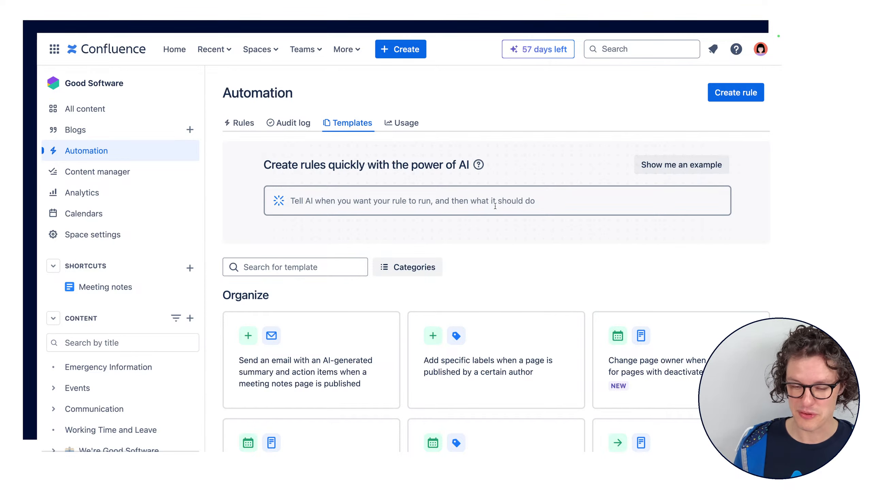
# Enter the AI rule prompt "I want to create a weekly meeting notes page on wednesday mornnings at 9am using the meeting notes template"
pyautogui.click(472, 200)
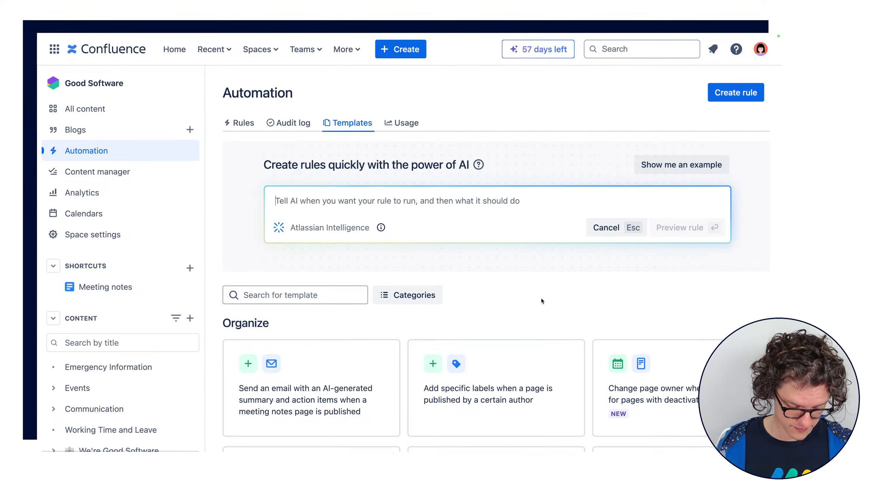
pyautogui.write('I want to create a')
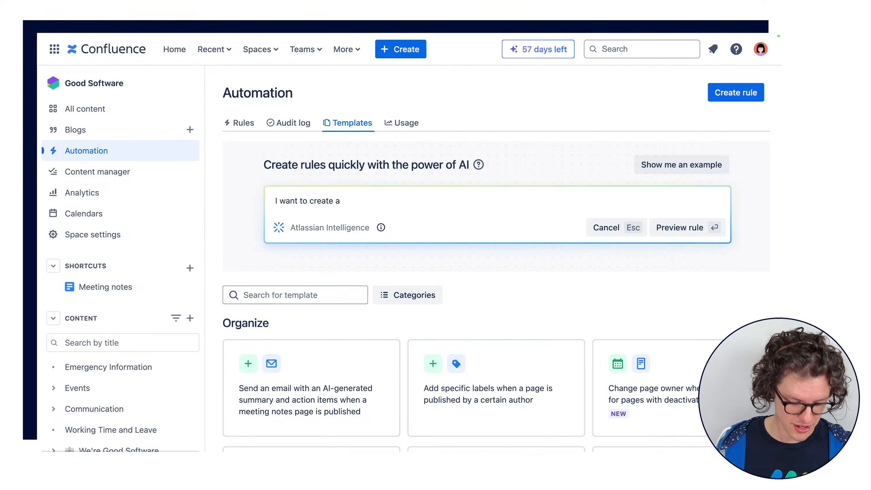
pyautogui.write('weekly meeting notes ')
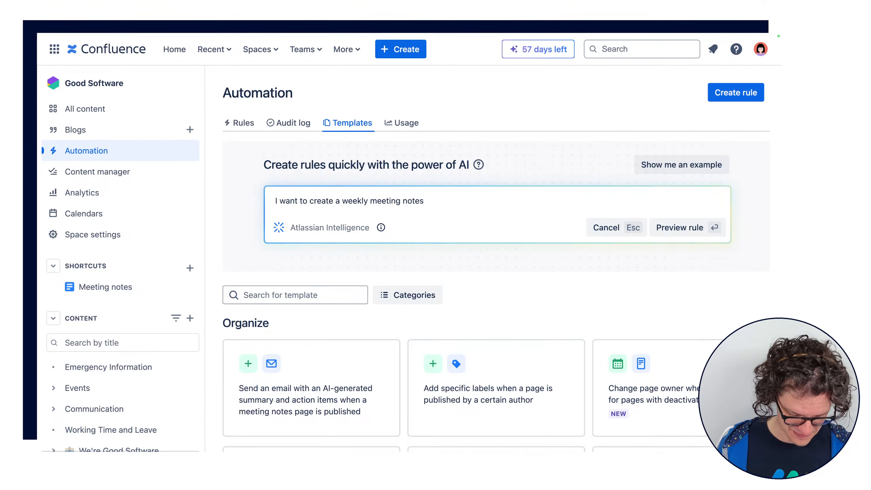
pyautogui.write('page on wednesday mornni')
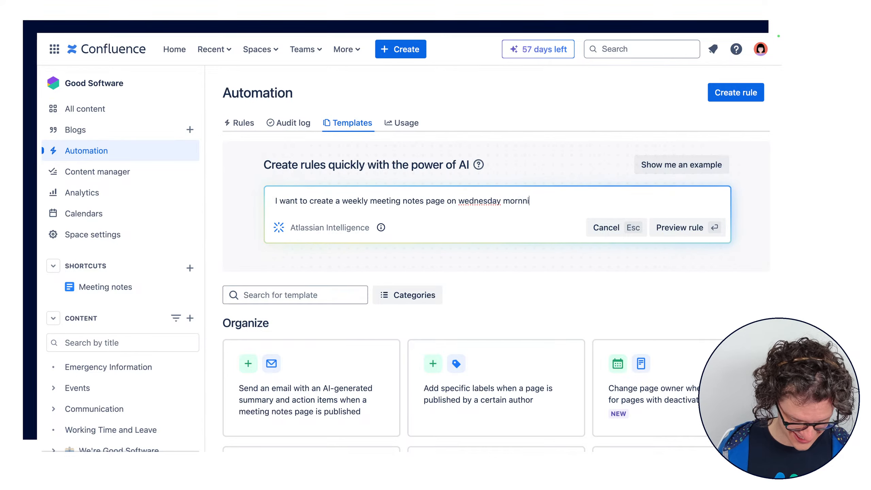
pyautogui.write('ngs at ')
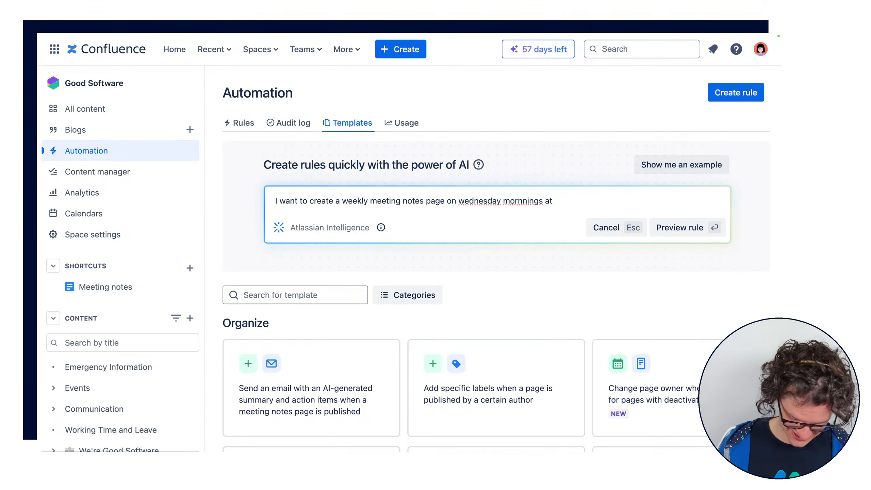
pyautogui.write('9am')
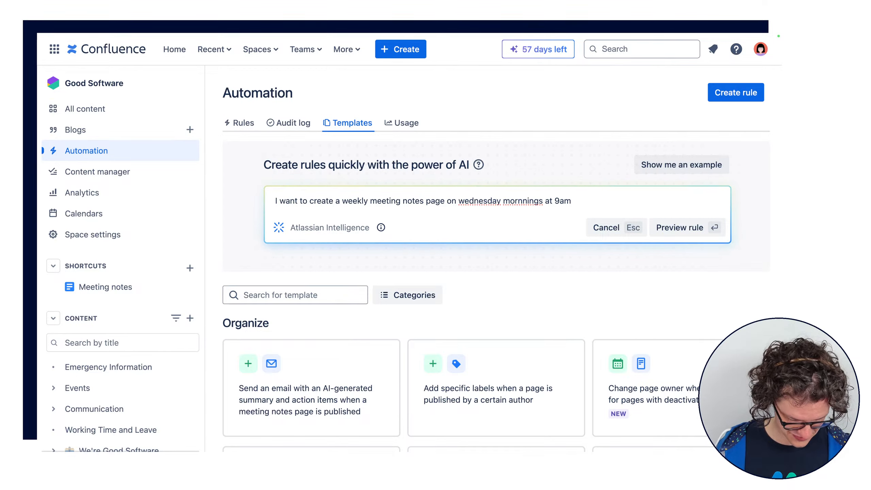
pyautogui.write(' using the meeting n')
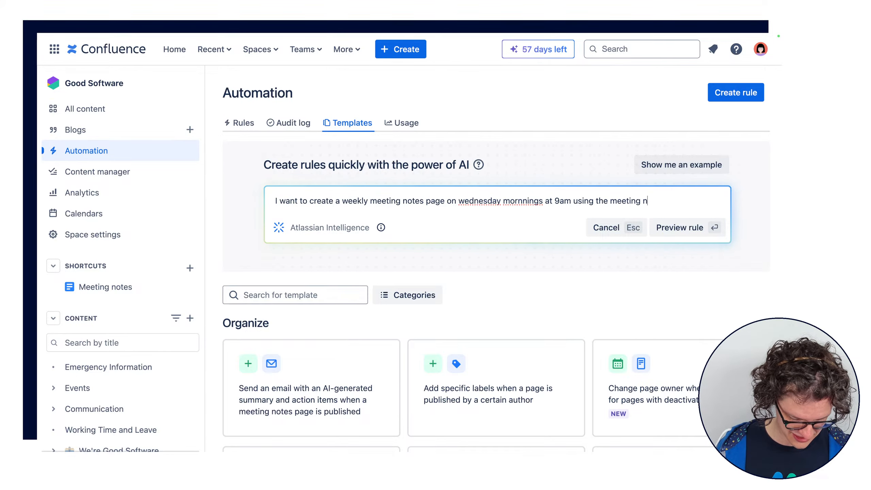
pyautogui.write('otes template')
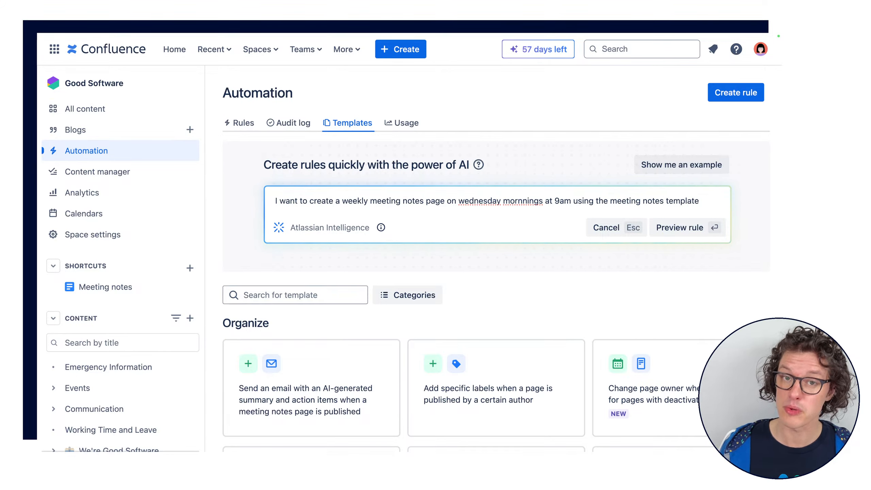
# Correct the misspelled words in the AI prompt to "Wednesday" and "mornings", and generate the rule preview
pyautogui.rightClick(482, 202)
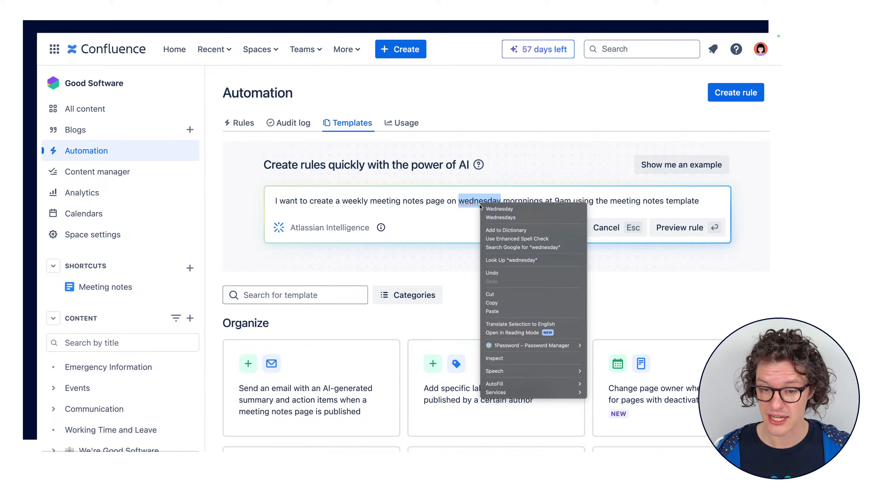
pyautogui.click(499, 208)
pyautogui.rightClick(520, 202)
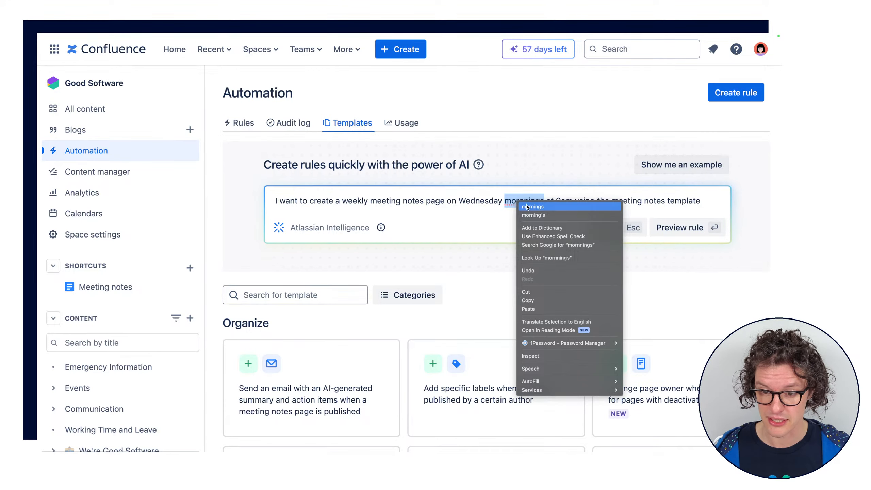
pyautogui.click(544, 208)
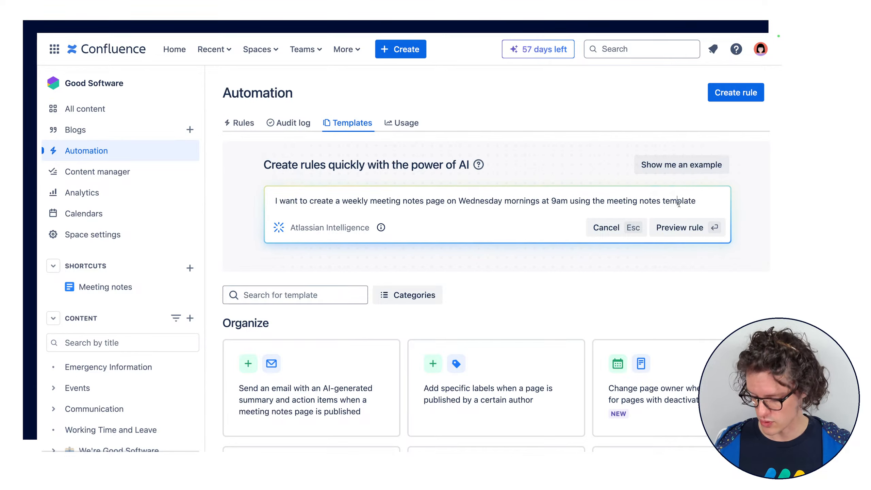
pyautogui.press('Return')
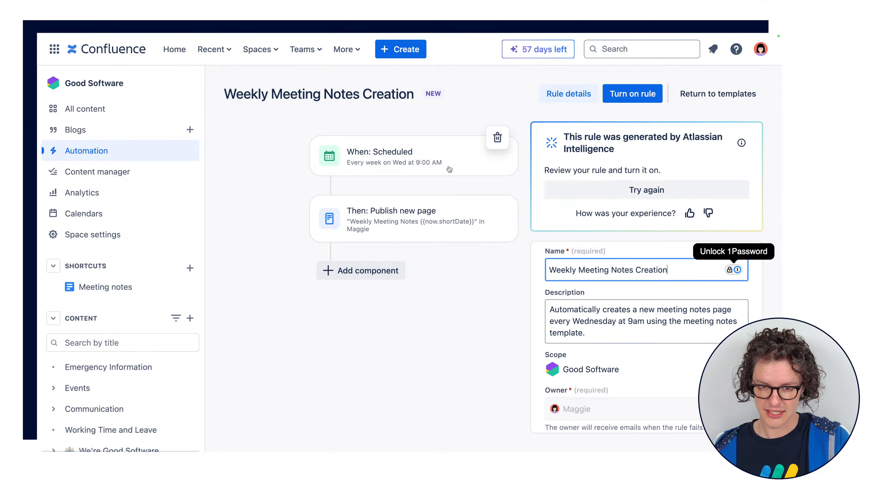
# Review the space, parent page, title and template settings of the generated rule's Publish new page action
pyautogui.click(403, 232)
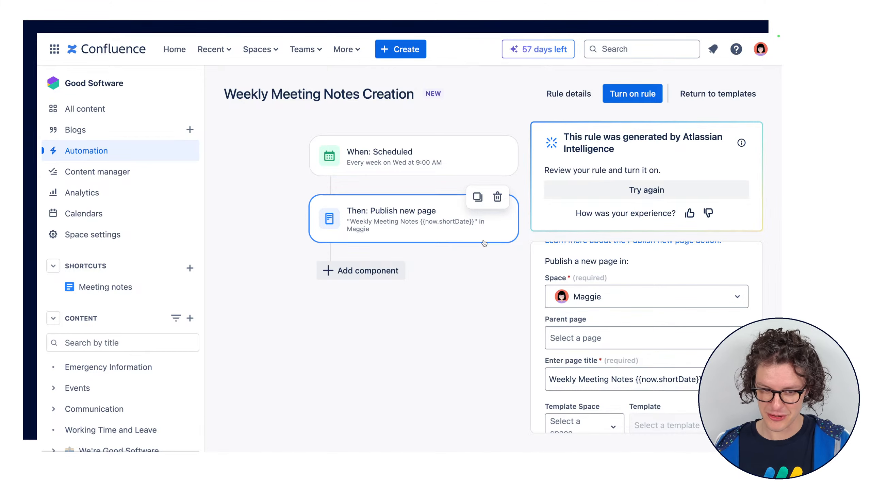
pyautogui.scroll(-3, 539, 305)
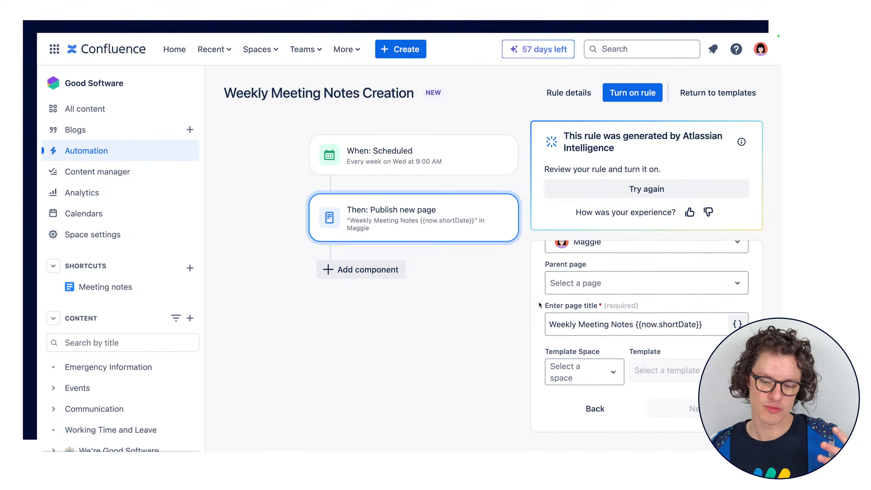
pyautogui.scroll(3, 538, 304)
pyautogui.scroll(-3, 539, 305)
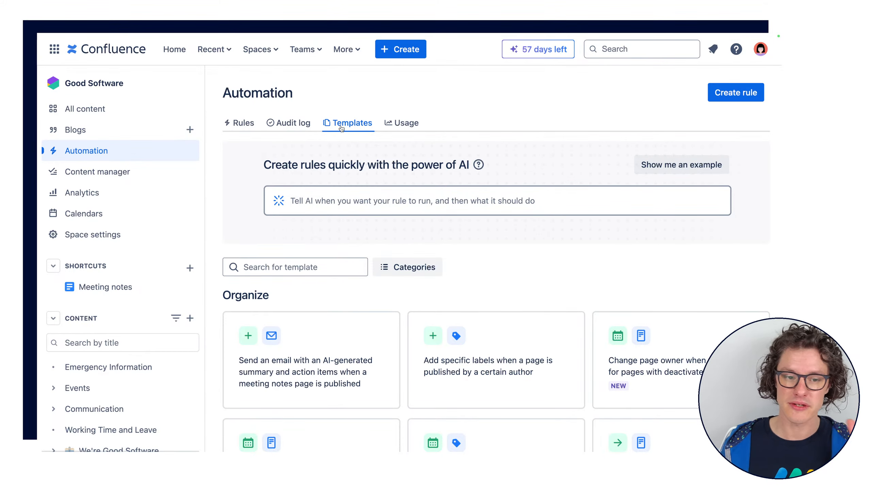
# Start a new automation rule from scratch from the rules list and look through the available triggers
pyautogui.click(246, 128)
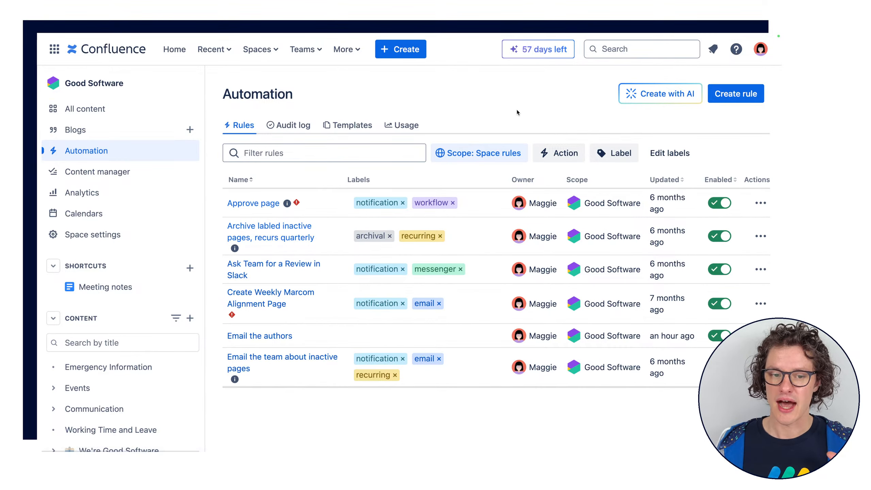
pyautogui.click(731, 98)
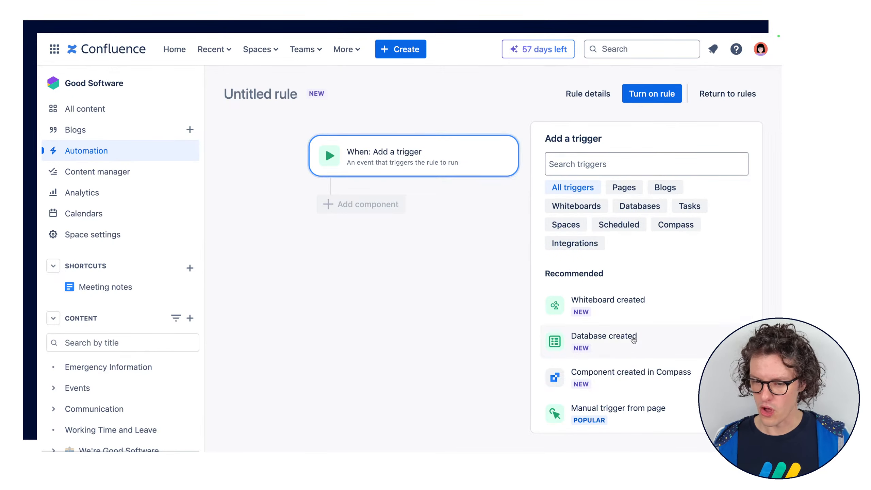
pyautogui.scroll(-1, 625, 350)
pyautogui.scroll(-10, 625, 350)
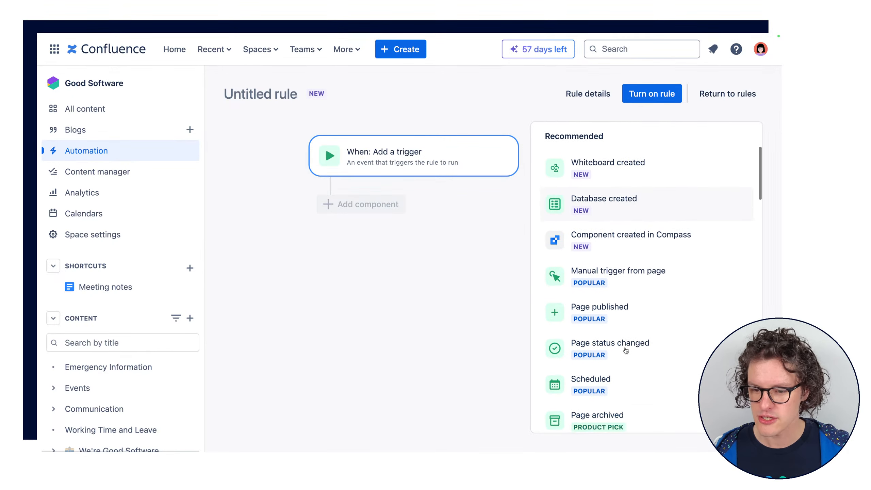
pyautogui.scroll(-10, 626, 351)
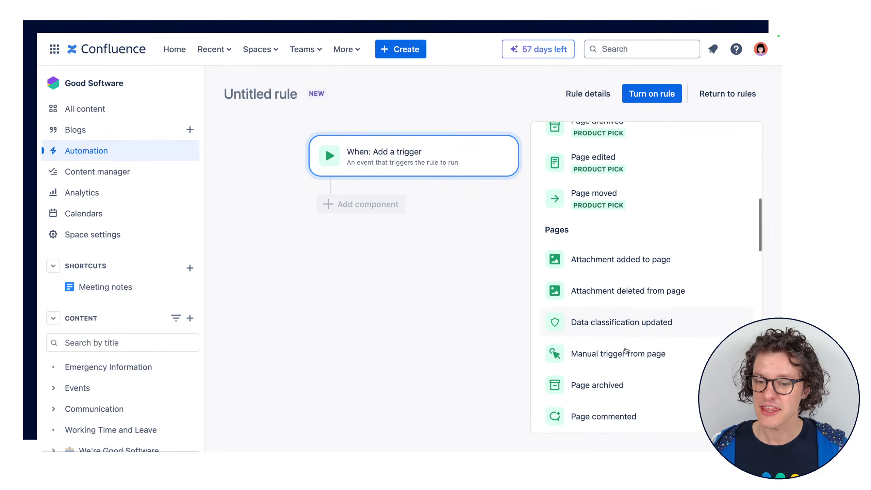
pyautogui.scroll(-4, 629, 238)
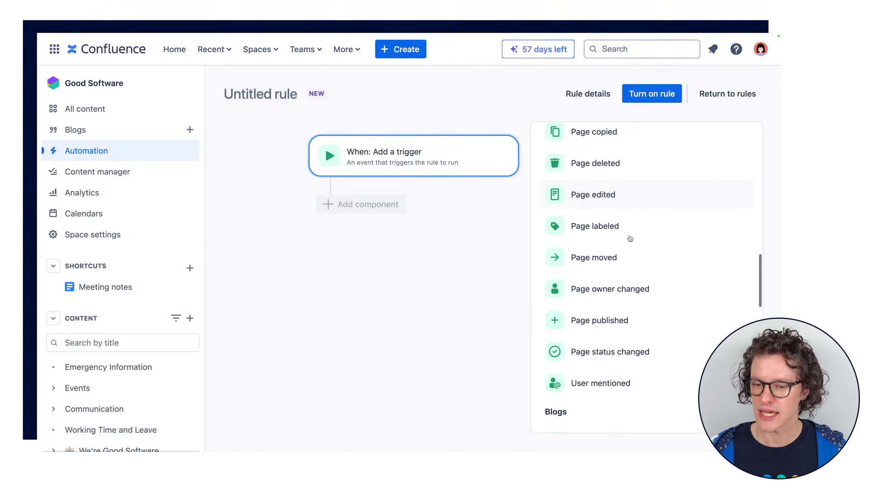
pyautogui.scroll(20, 629, 239)
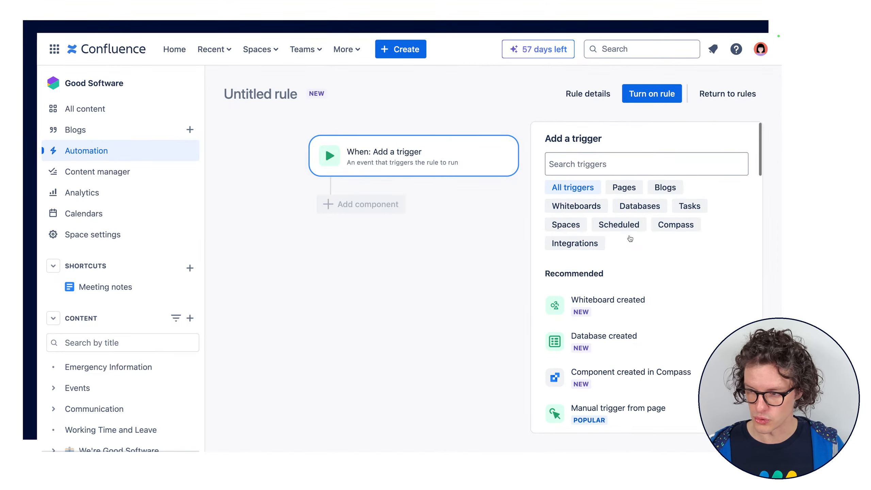
# Search the triggers for "sche", add the Scheduled trigger and review its schedule settings
pyautogui.click(594, 164)
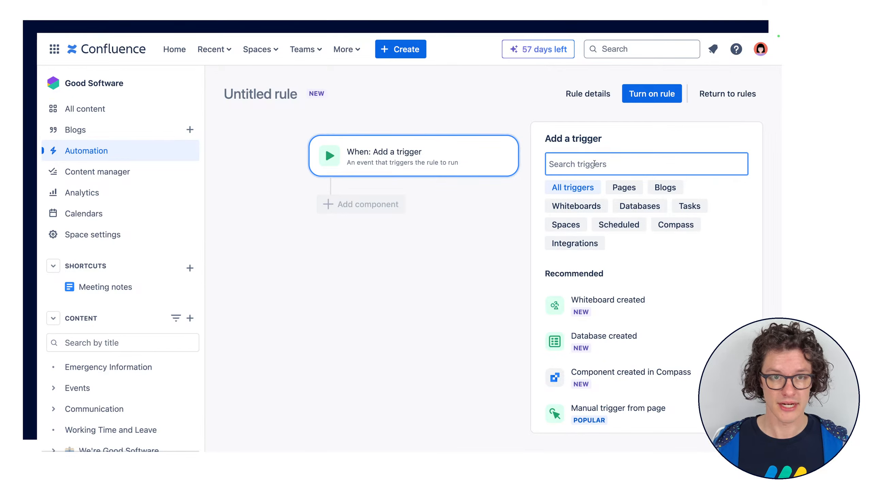
pyautogui.write('sche')
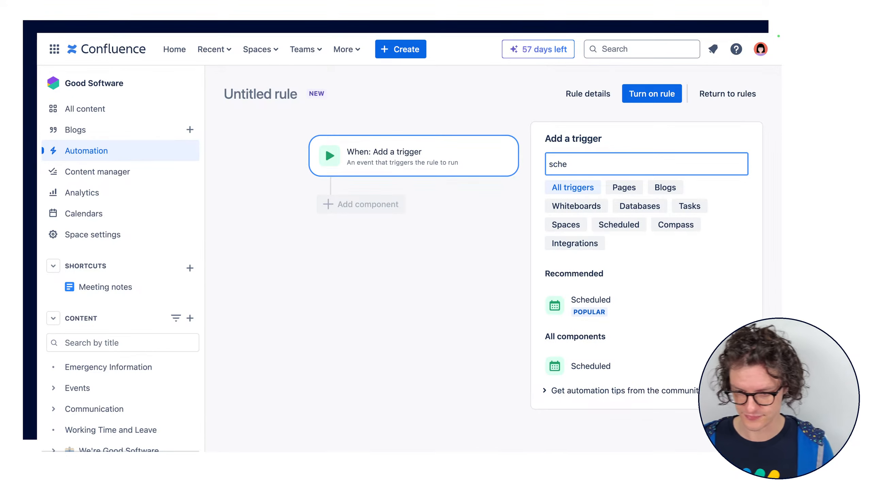
pyautogui.click(605, 301)
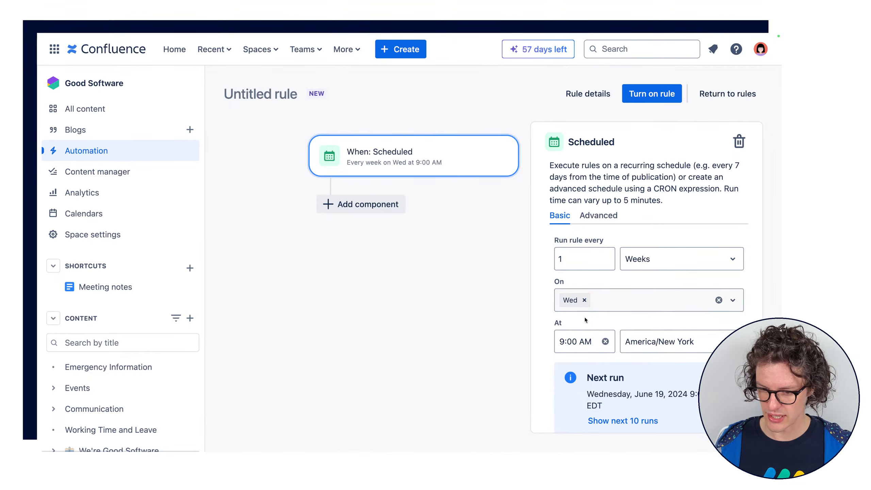
pyautogui.scroll(-2, 584, 317)
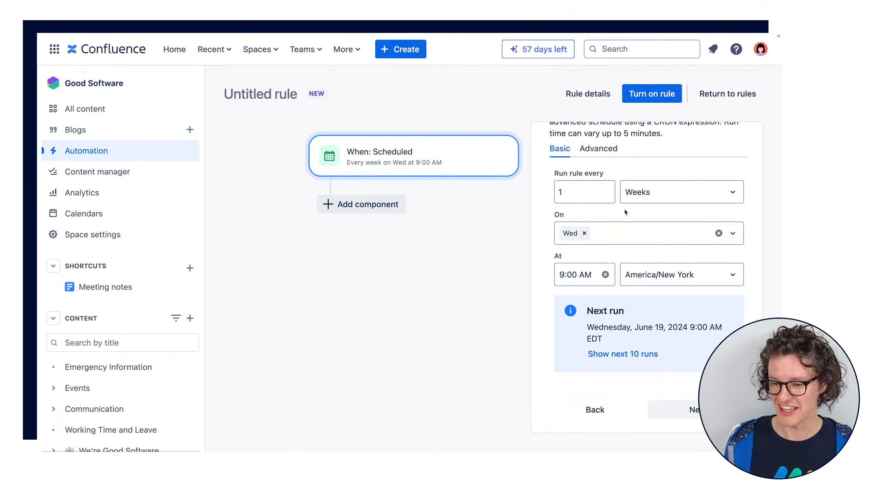
pyautogui.scroll(2, 575, 211)
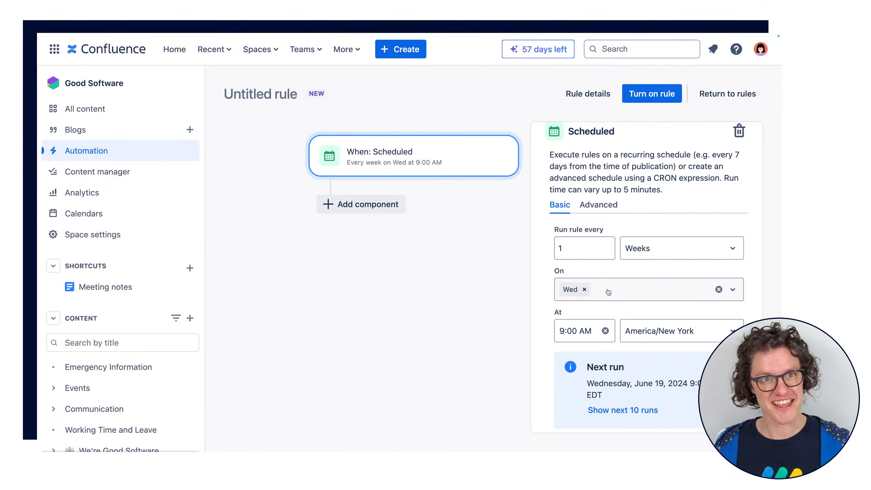
pyautogui.scroll(-2, 610, 206)
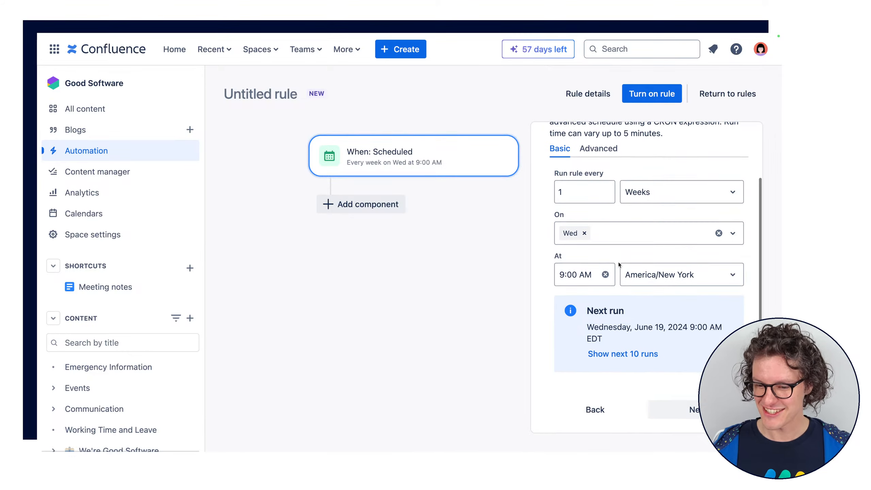
pyautogui.scroll(3, 618, 261)
# Change the Scheduled trigger to run the rule every 125 minutes
pyautogui.click(649, 254)
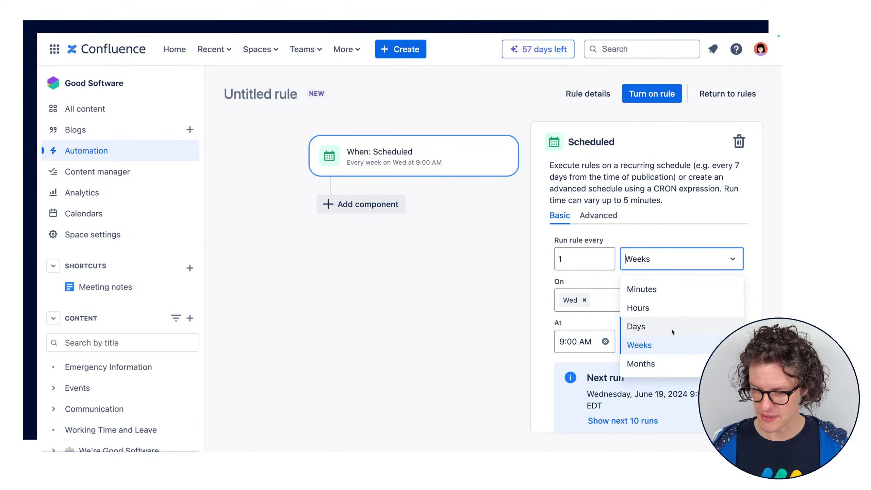
pyautogui.click(667, 289)
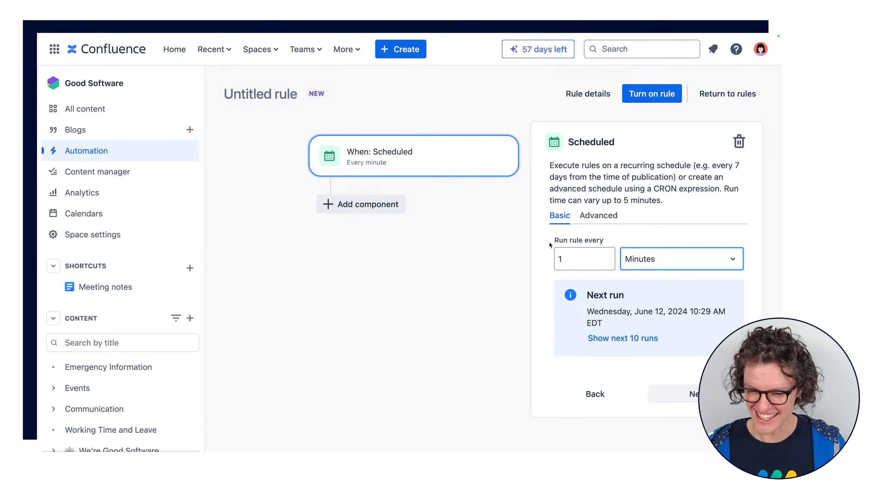
pyautogui.click(565, 259)
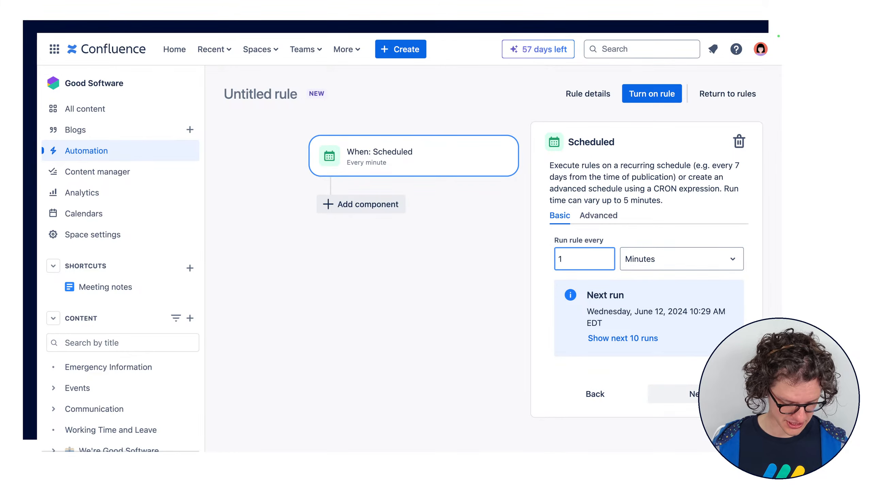
pyautogui.press('BackSpace')
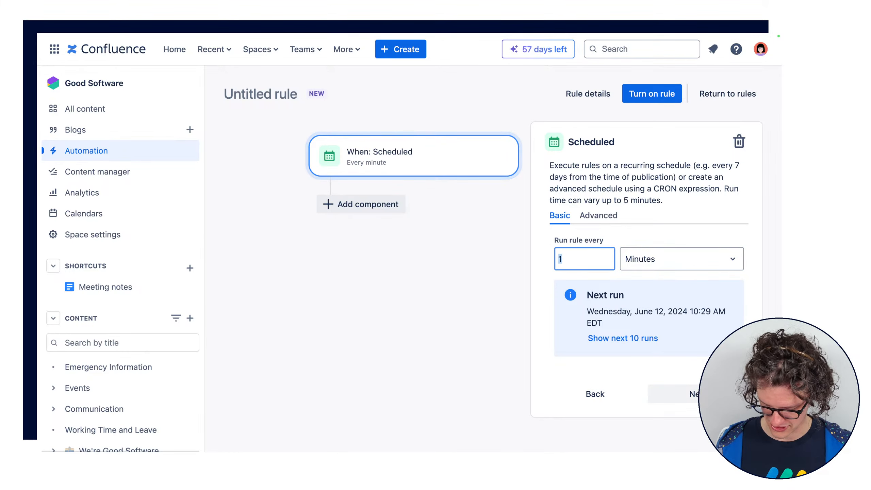
pyautogui.write('25')
pyautogui.click(638, 200)
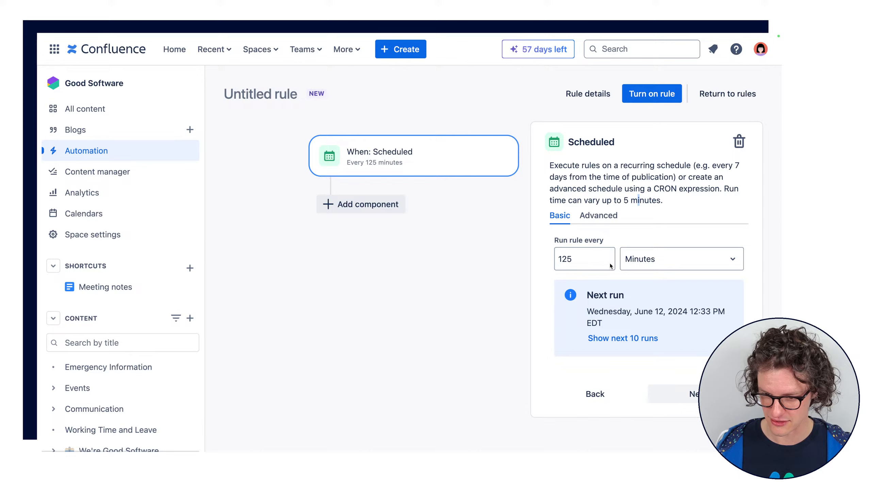
# Set the Scheduled trigger's interval back to every 1 week
pyautogui.click(575, 259)
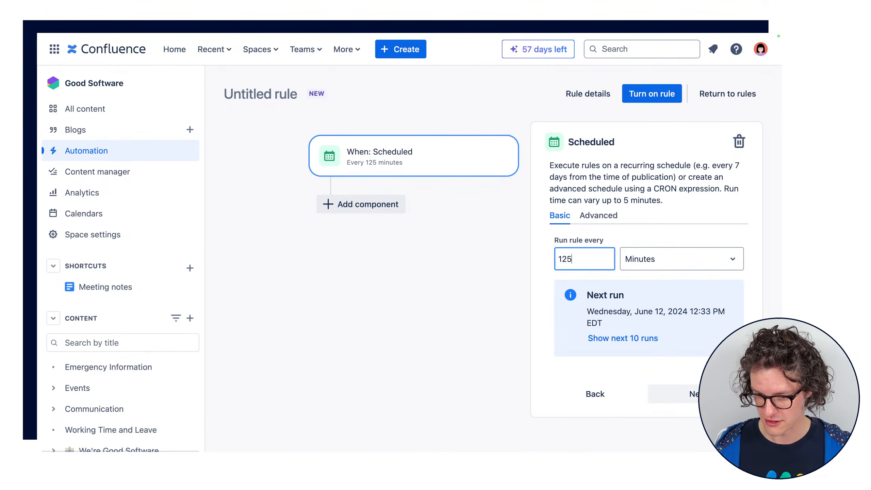
pyautogui.press('BackSpace')
pyautogui.press('BackSpace')
pyautogui.click(684, 248)
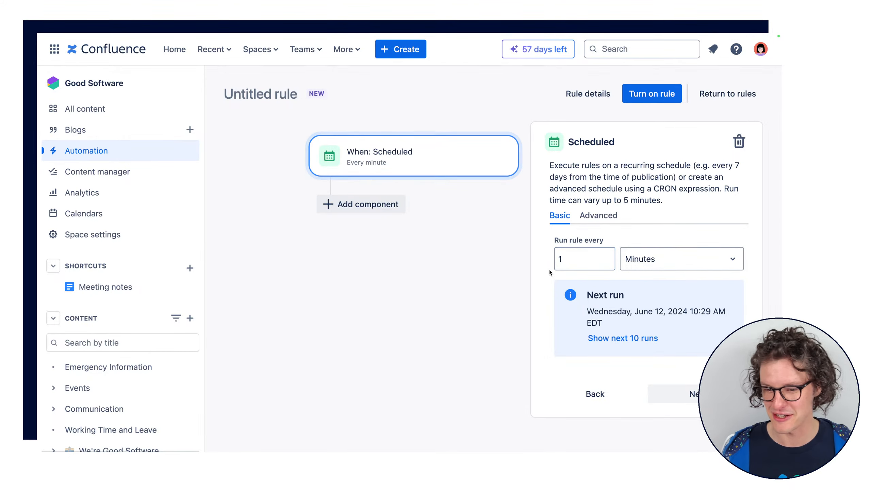
pyautogui.click(566, 261)
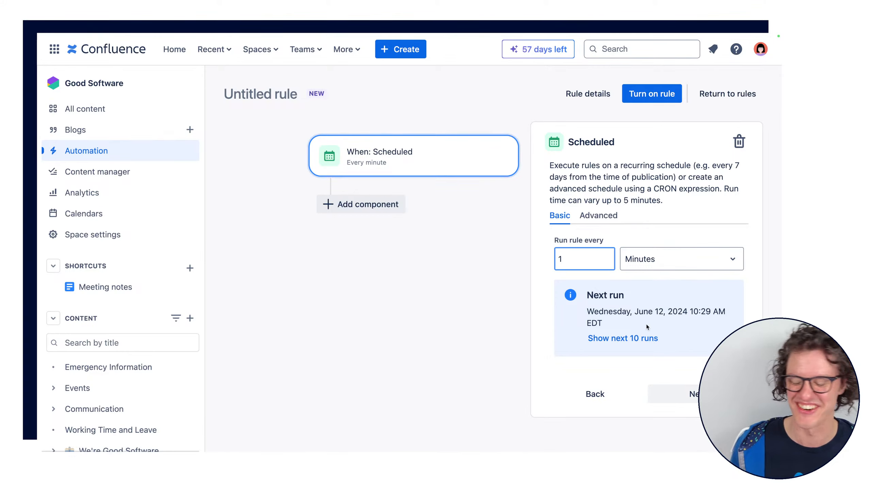
pyautogui.click(652, 257)
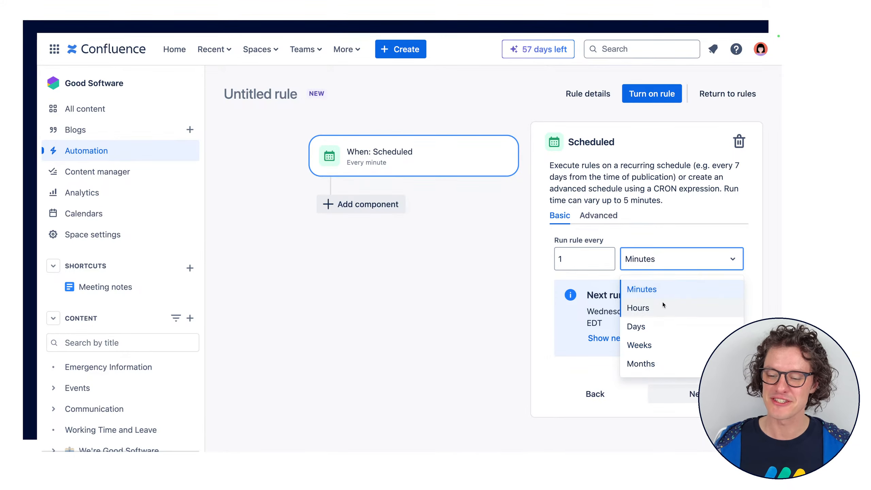
pyautogui.click(657, 343)
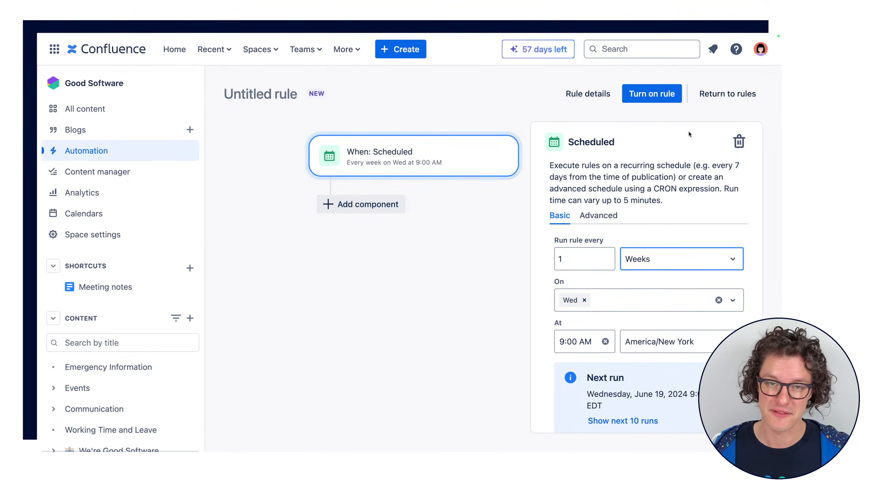
# Delete the Scheduled trigger, search for "page" and add the Page published trigger instead, proceeding to component selection
pyautogui.click(739, 143)
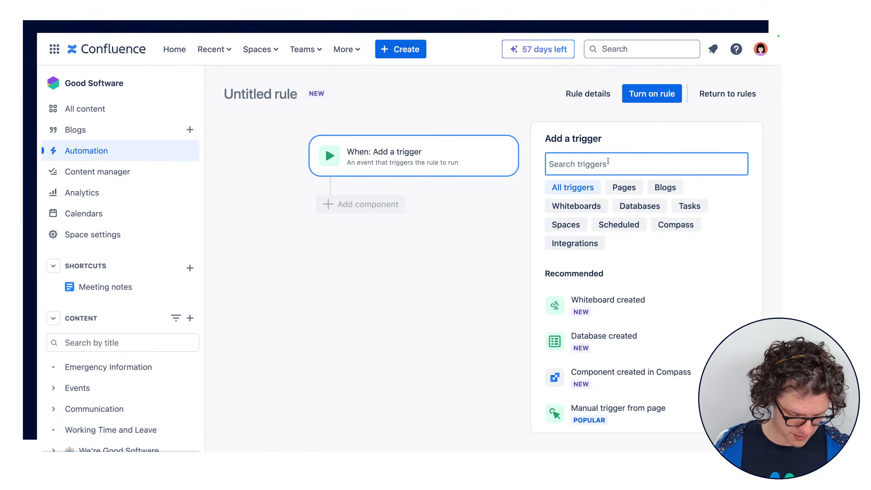
pyautogui.write('page')
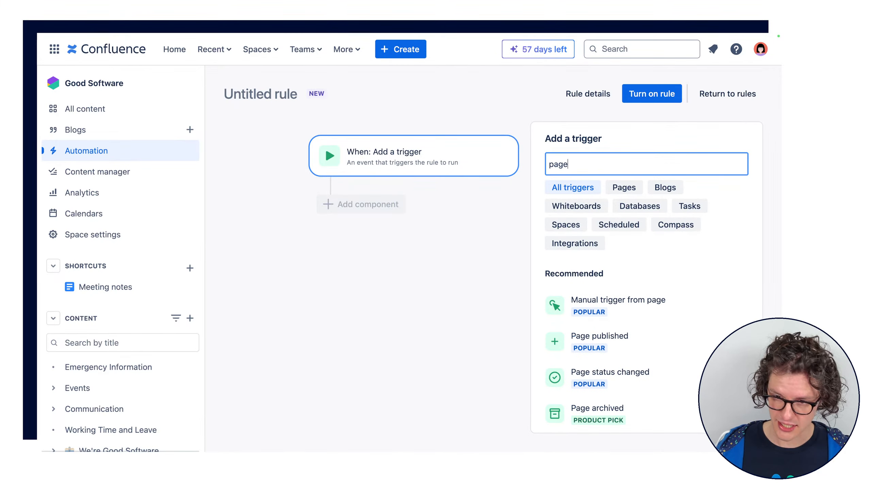
pyautogui.click(644, 339)
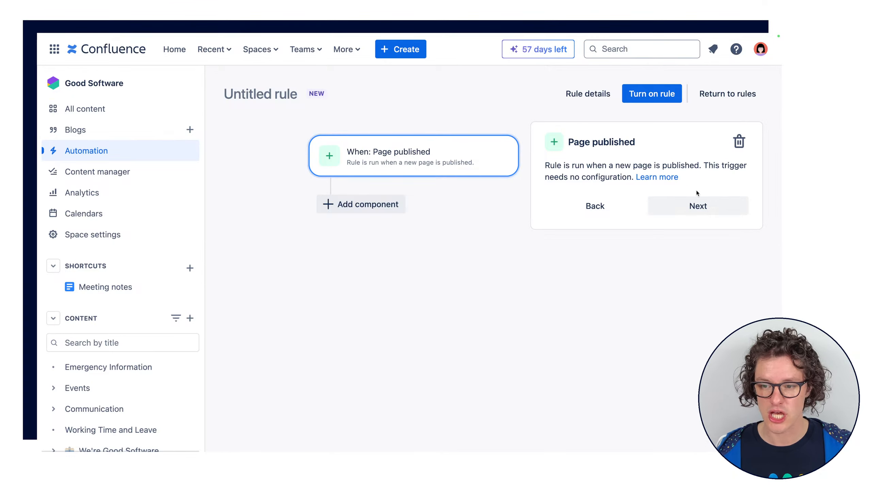
pyautogui.click(697, 205)
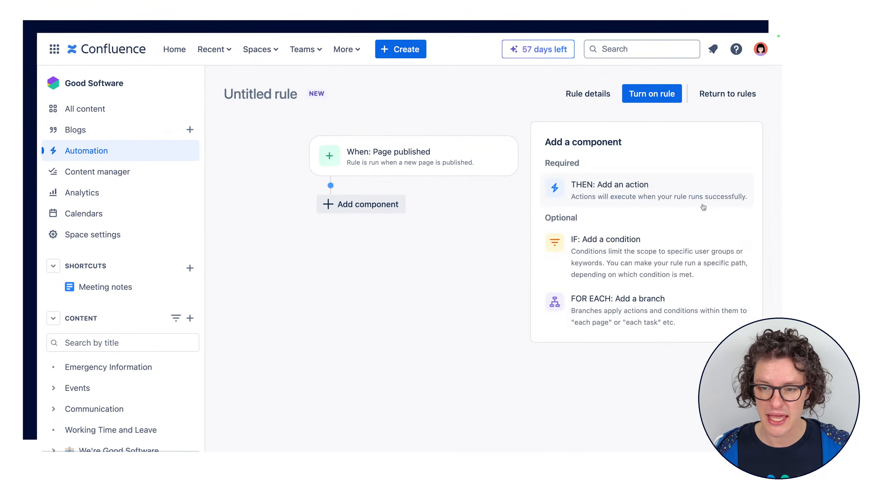
# Replace the Page published trigger with the Whiteboard created trigger from the Whiteboards category
pyautogui.click(404, 161)
pyautogui.click(620, 199)
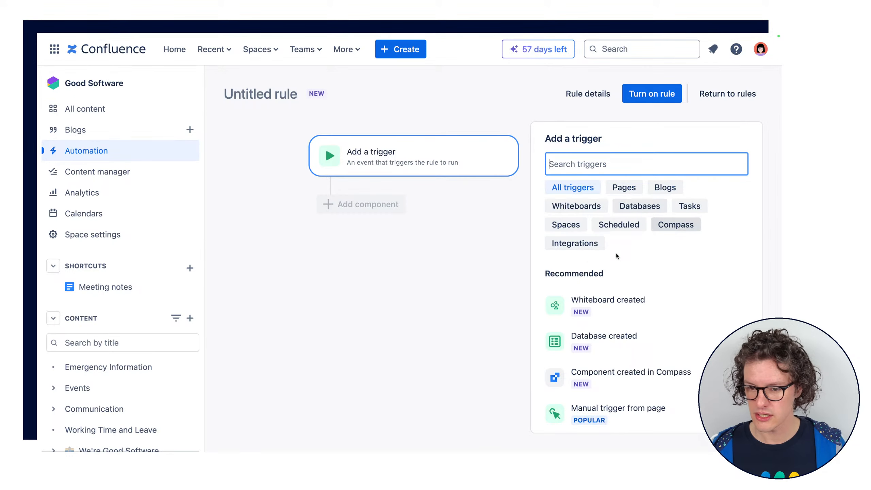
pyautogui.click(602, 205)
pyautogui.click(613, 273)
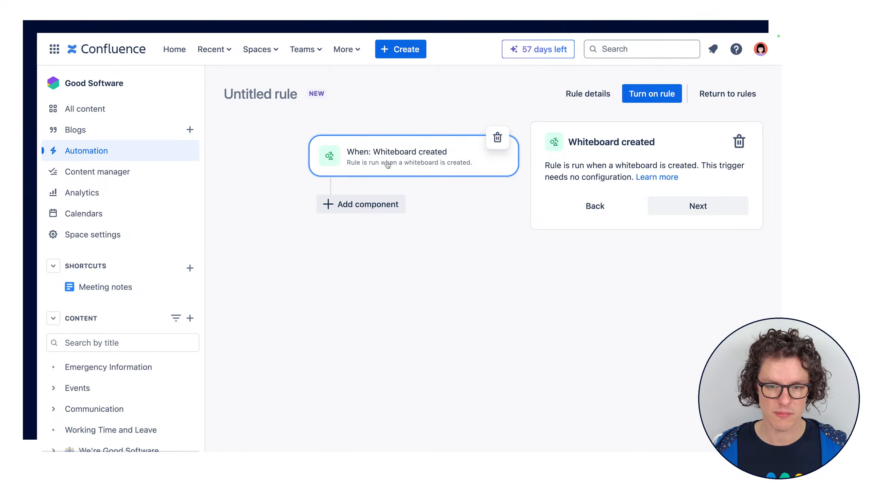
# Return from the Whiteboard created trigger to trigger selection and look through the recommended and page triggers
pyautogui.click(588, 212)
pyautogui.scroll(-2, 623, 306)
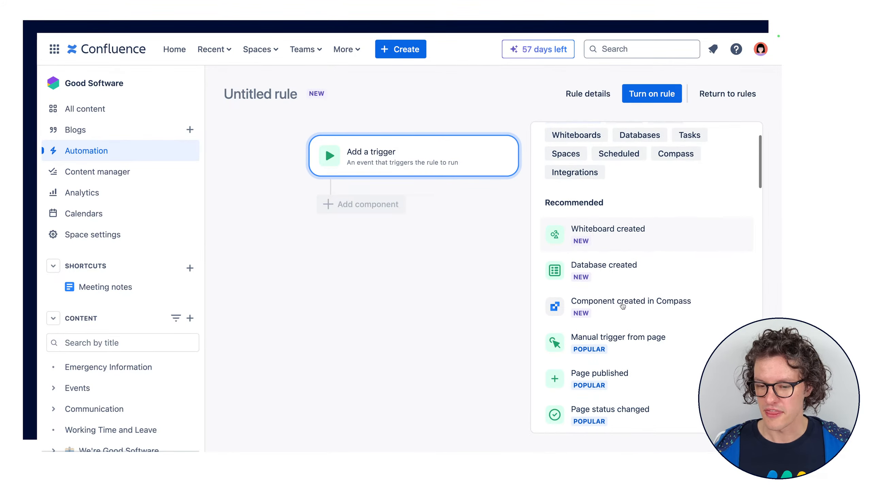
pyautogui.scroll(-3, 622, 307)
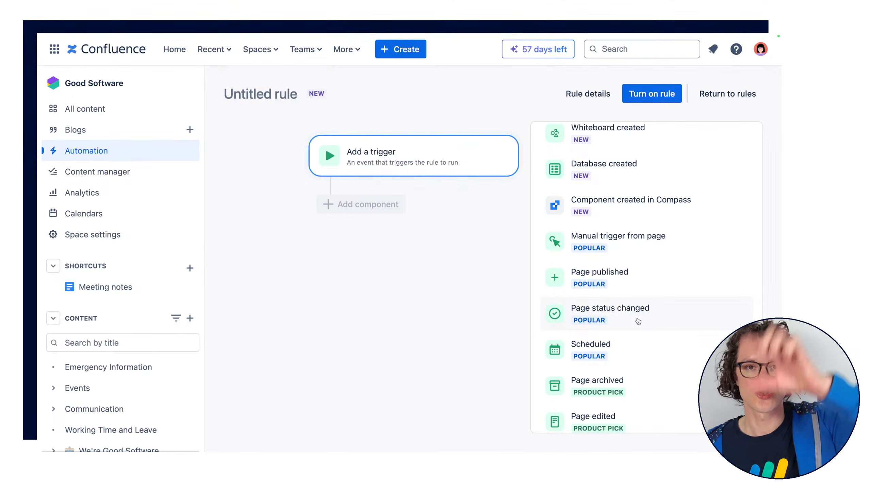
pyautogui.scroll(-2, 683, 356)
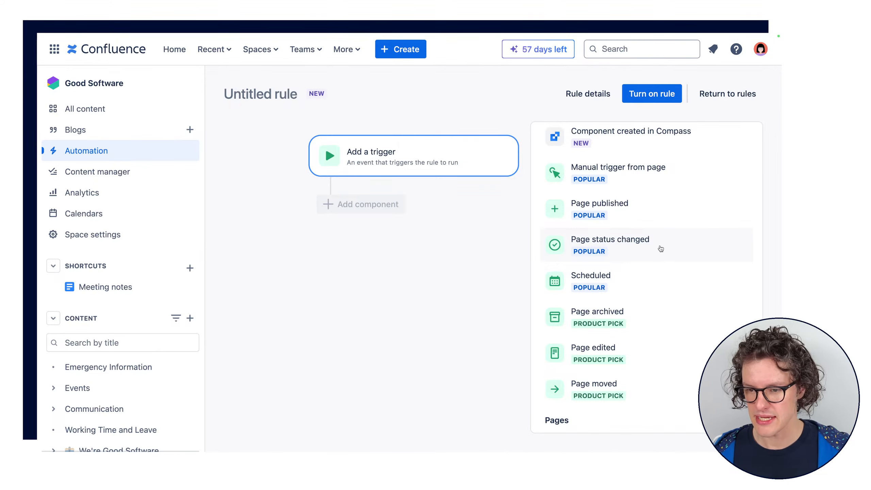
pyautogui.scroll(-5, 660, 248)
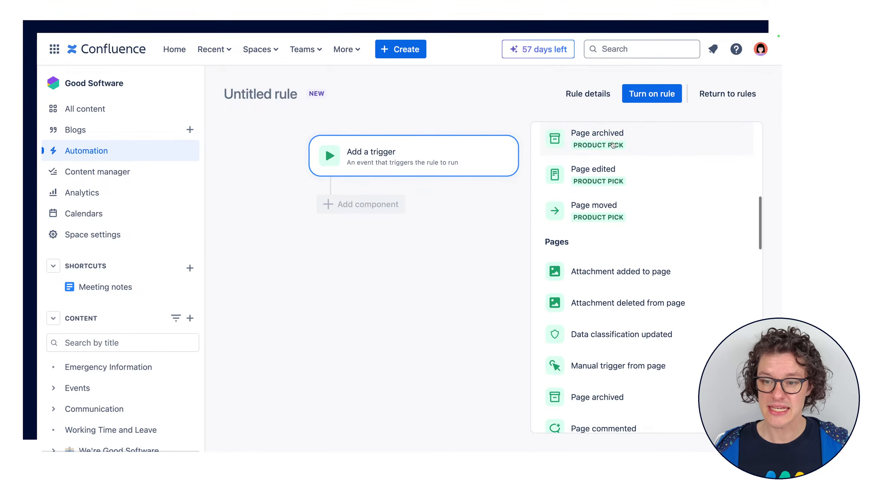
# Look through the remaining page, blog, space, scheduled, Compass and integration triggers
pyautogui.scroll(-4, 681, 227)
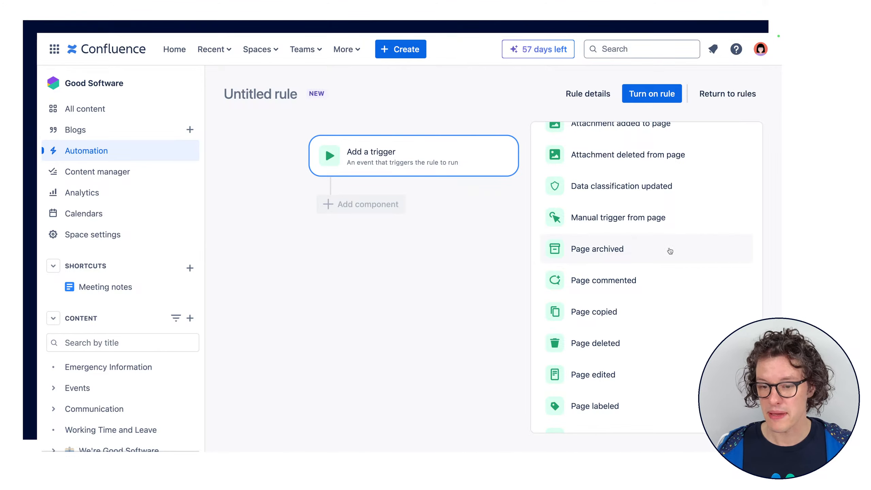
pyautogui.scroll(-3, 661, 280)
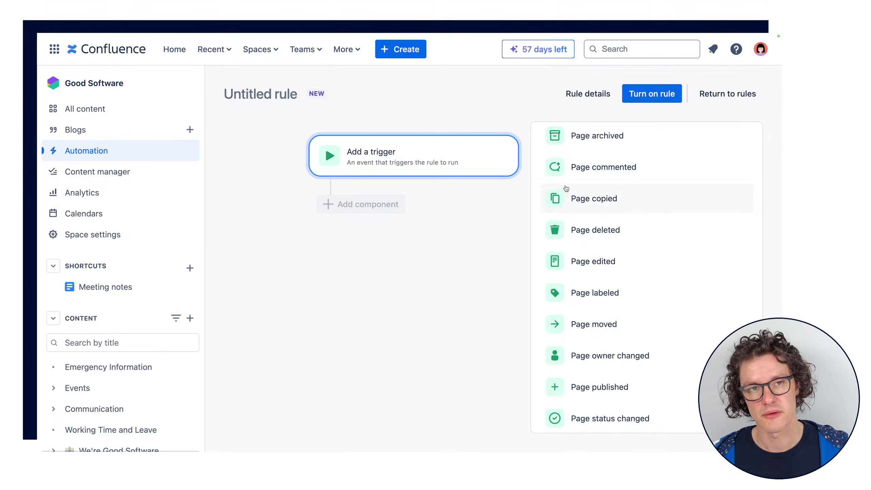
pyautogui.scroll(-4, 639, 220)
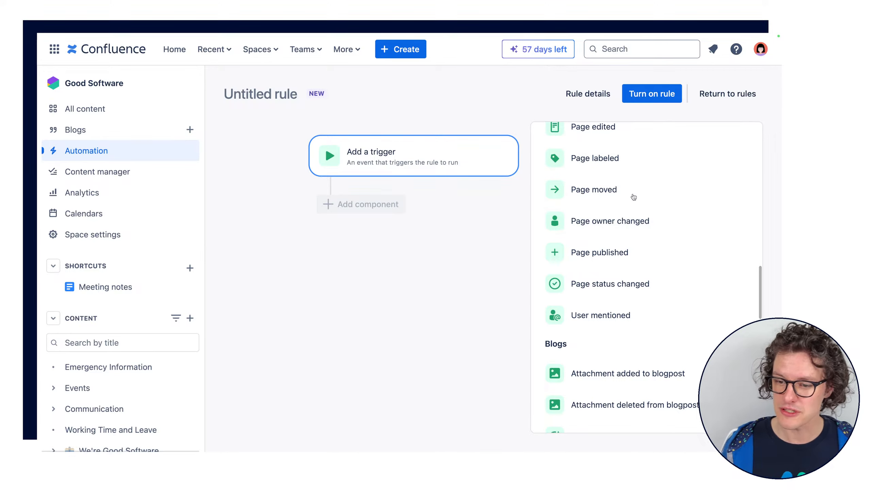
pyautogui.scroll(-5, 633, 223)
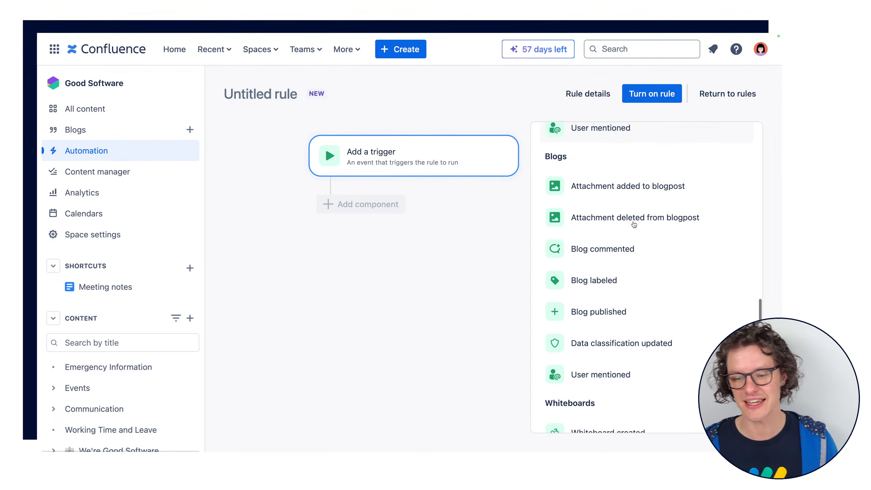
pyautogui.scroll(-13, 634, 225)
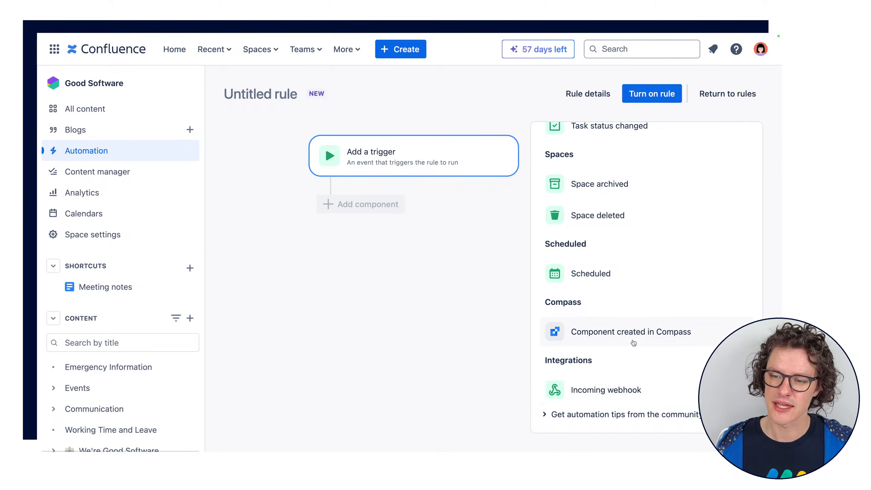
pyautogui.scroll(15, 671, 192)
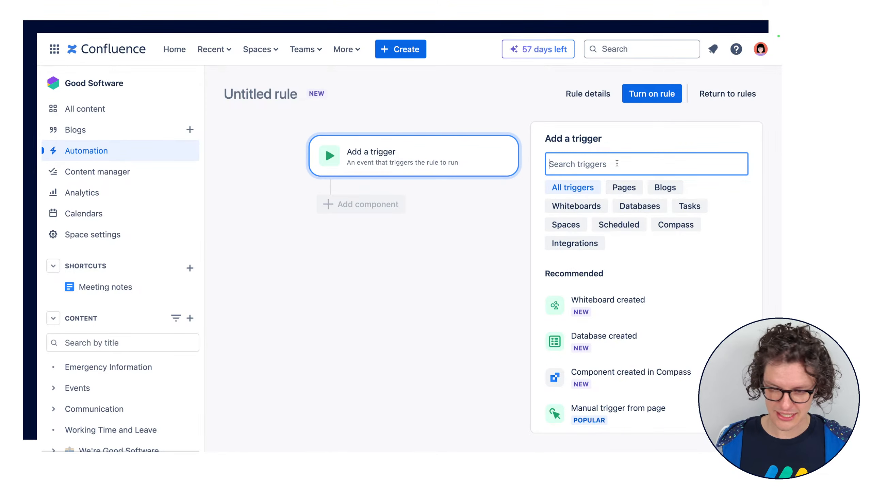
# Search the triggers for "sch", add the Scheduled trigger with its weekly Wednesday 9:00 AM schedule, and proceed to component selection
pyautogui.write('sch')
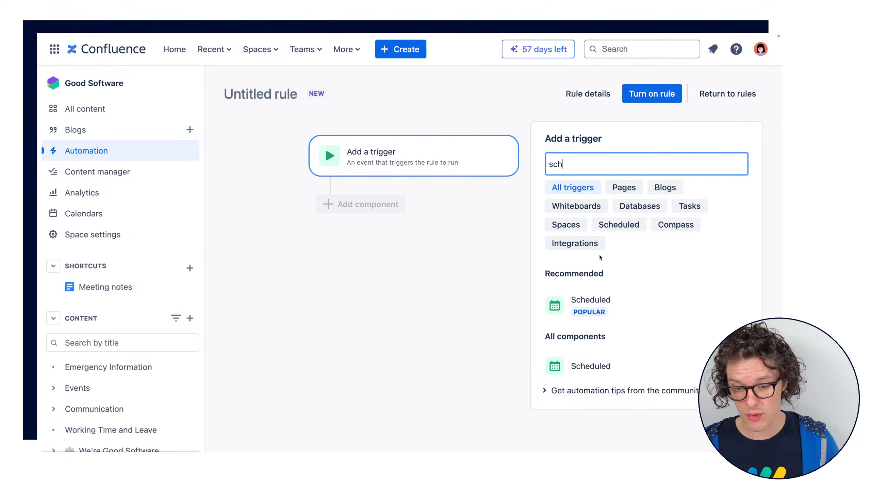
pyautogui.click(602, 308)
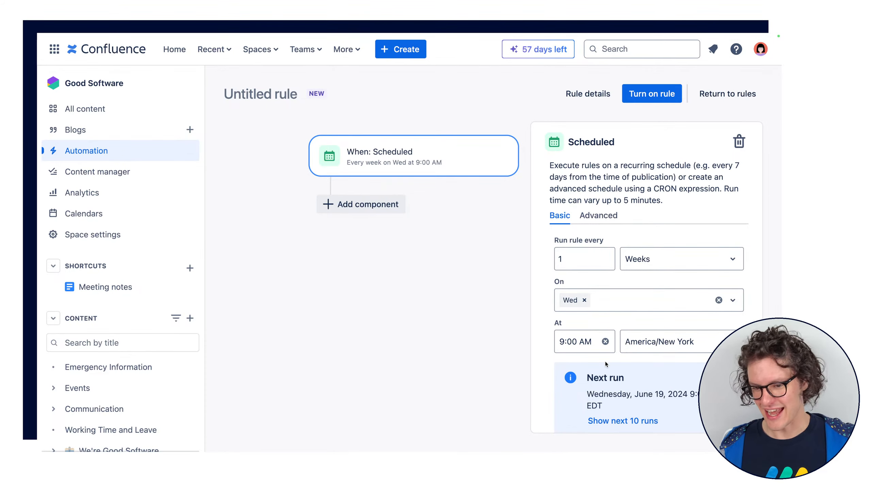
pyautogui.scroll(-2, 604, 361)
pyautogui.click(695, 410)
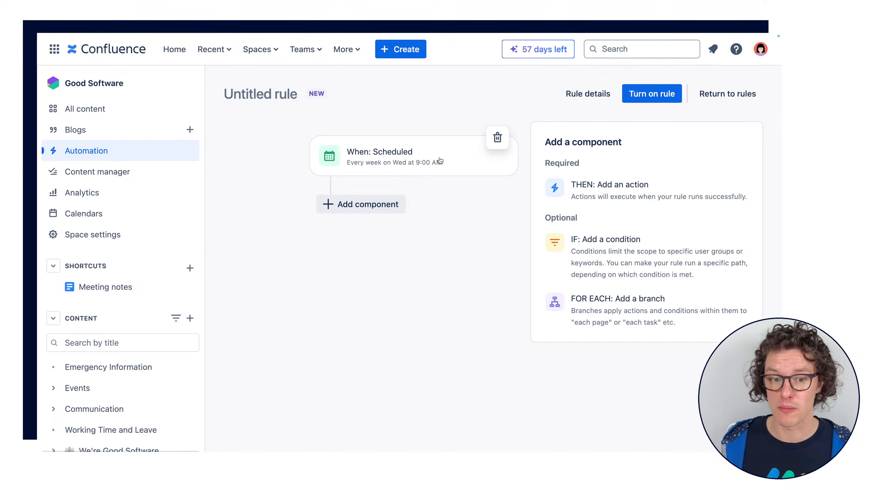
# Try a User condition checking that the user who triggered the event is the suggested person, and delete the condition
pyautogui.click(389, 205)
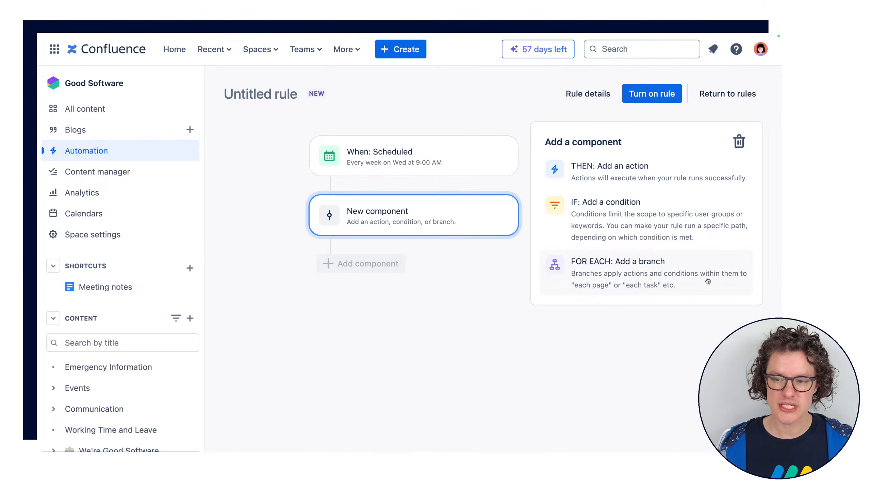
pyautogui.click(658, 215)
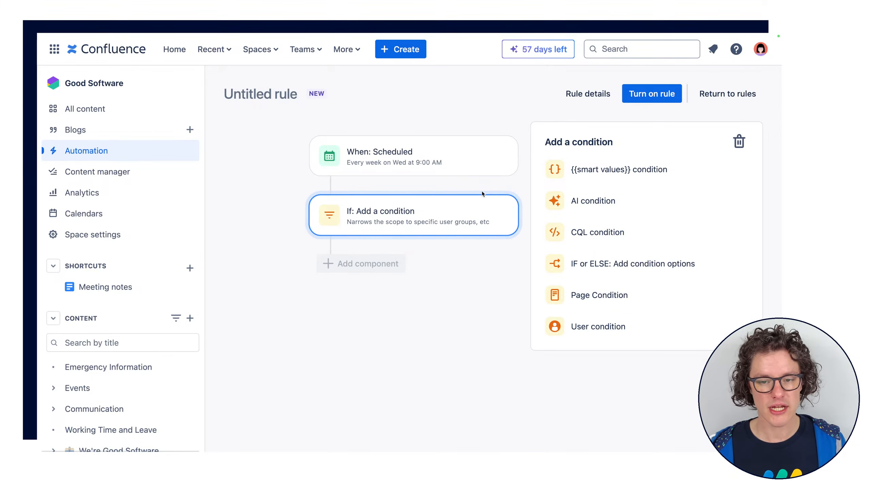
pyautogui.click(646, 326)
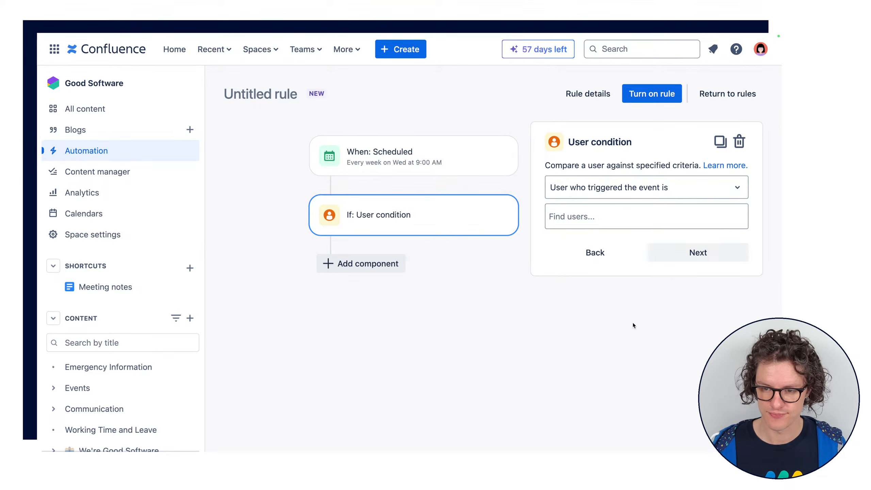
pyautogui.click(618, 191)
pyautogui.click(623, 192)
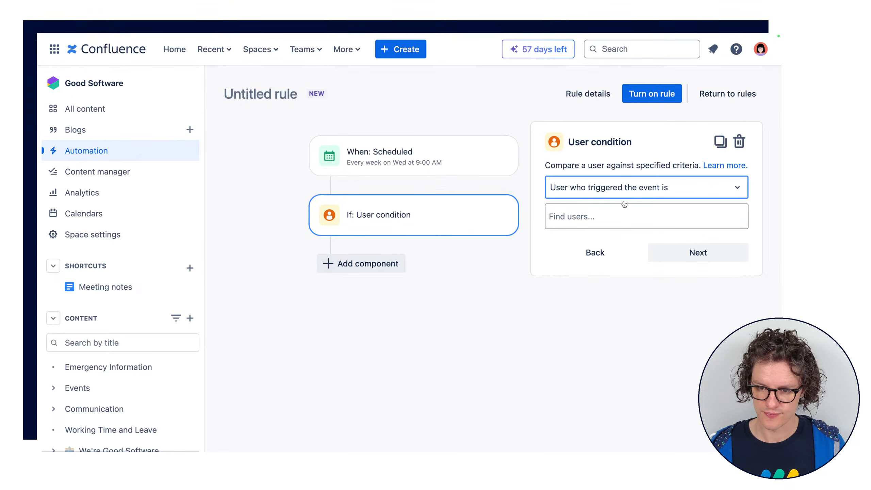
pyautogui.click(616, 223)
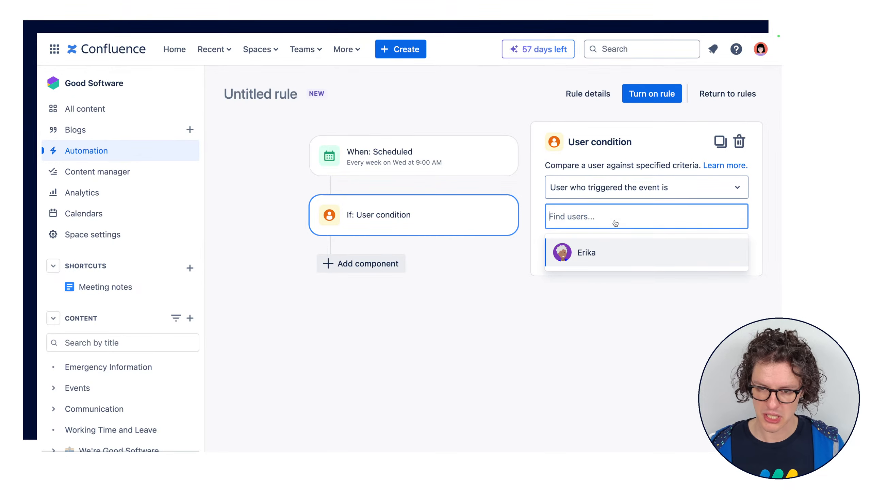
pyautogui.click(618, 251)
pyautogui.click(539, 272)
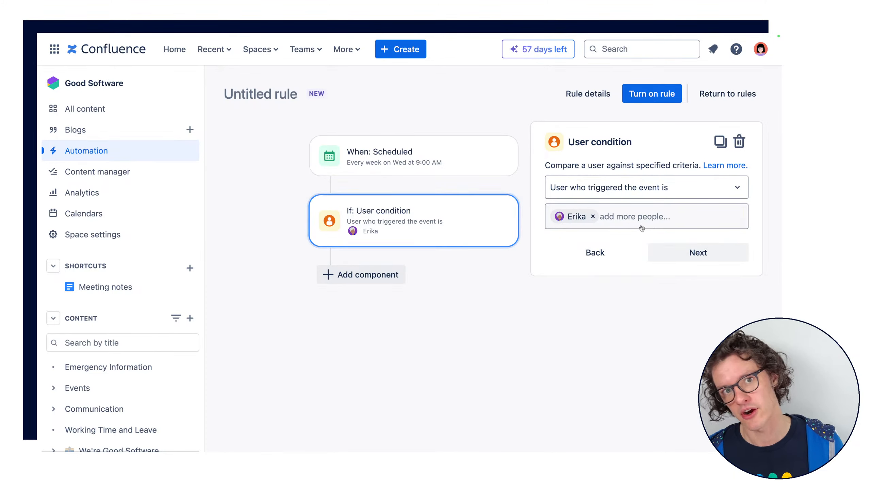
pyautogui.click(593, 217)
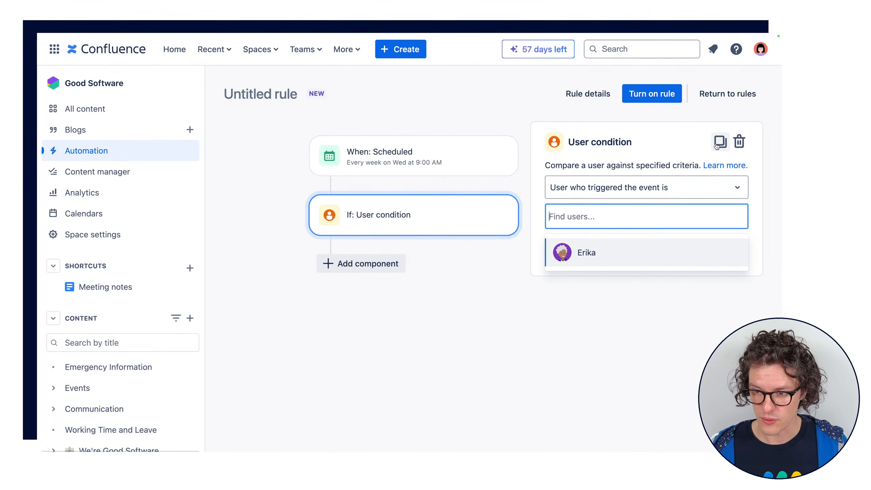
pyautogui.click(738, 141)
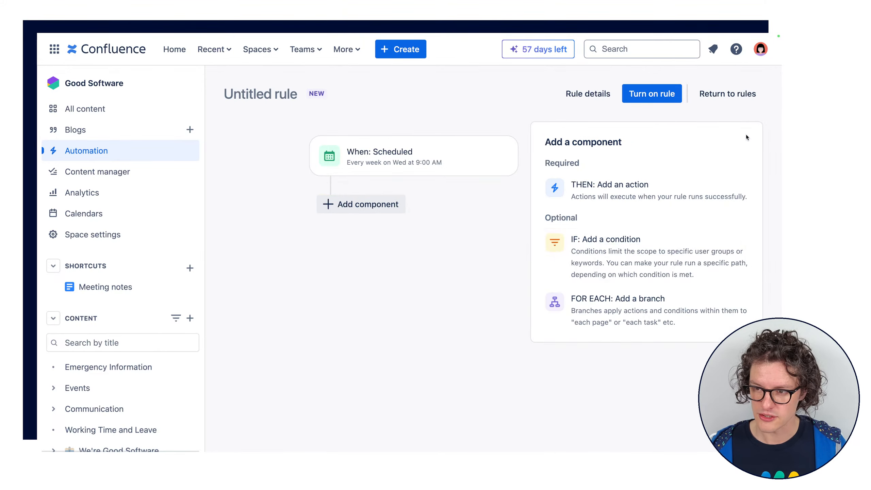
# Try a Page Condition where the title contains "Finance", and delete the condition
pyautogui.click(617, 240)
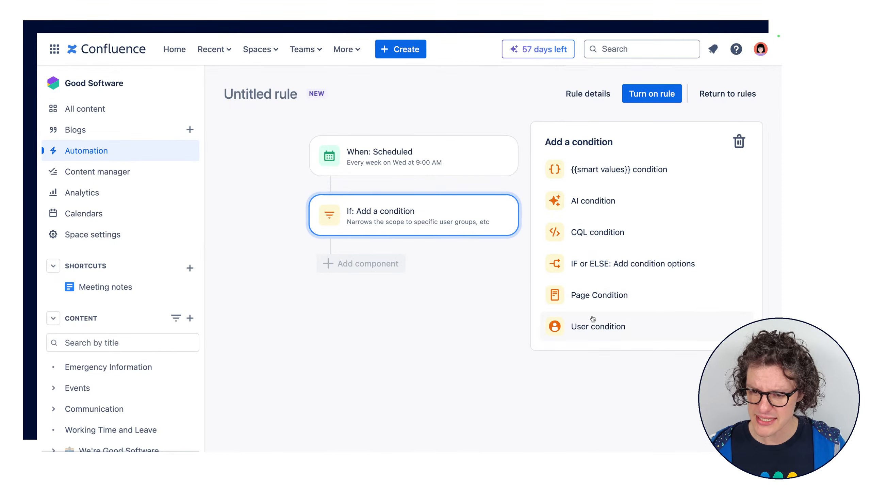
pyautogui.click(593, 303)
pyautogui.click(717, 193)
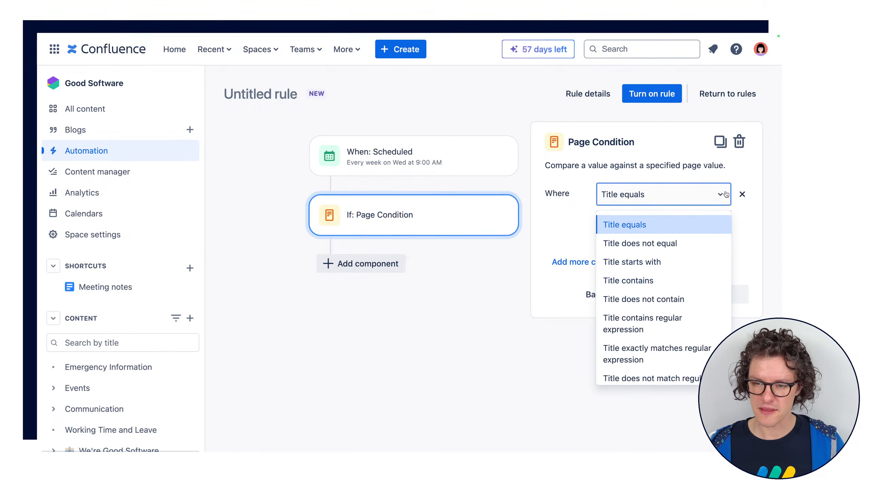
pyautogui.click(670, 282)
pyautogui.click(618, 221)
pyautogui.write('Fi')
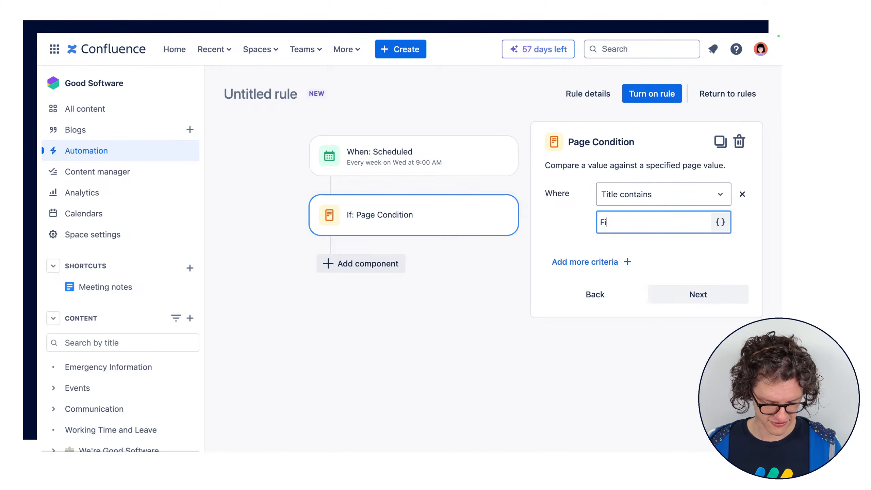
pyautogui.write('nance')
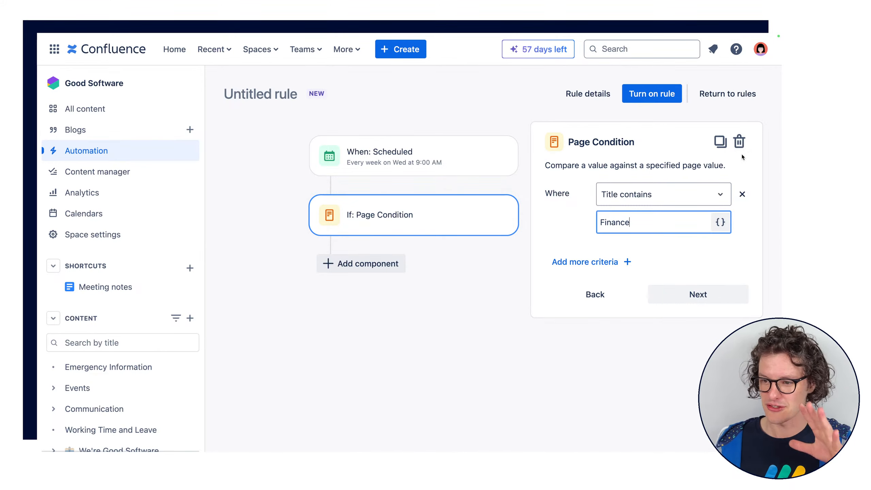
pyautogui.click(740, 143)
# Add a CQL condition below the Scheduled trigger and enter the smart value {{page.title}} as its query
pyautogui.click(670, 250)
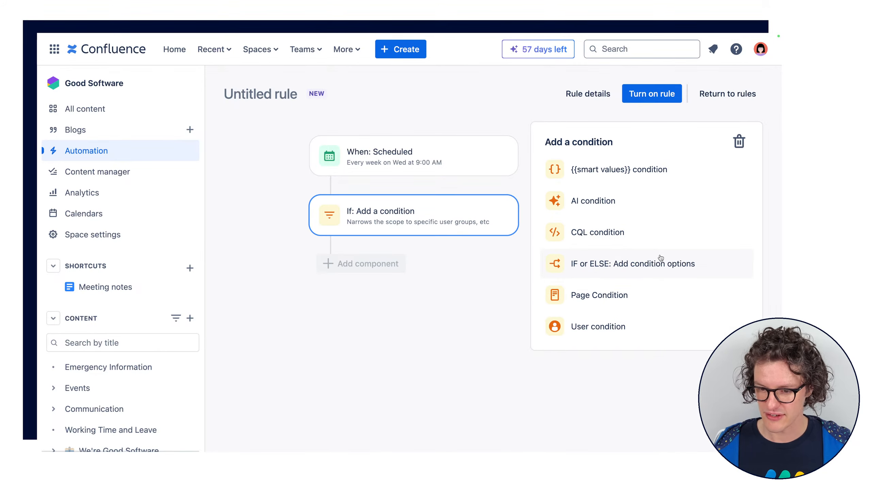
pyautogui.click(628, 233)
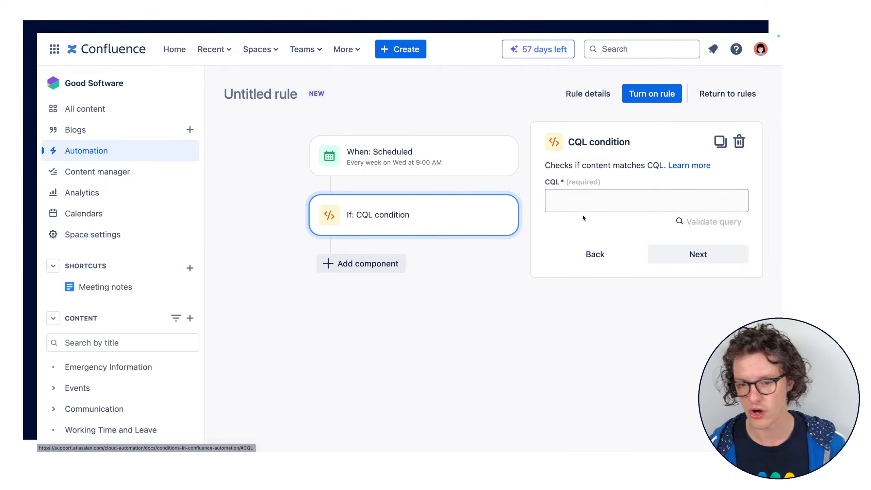
pyautogui.click(565, 203)
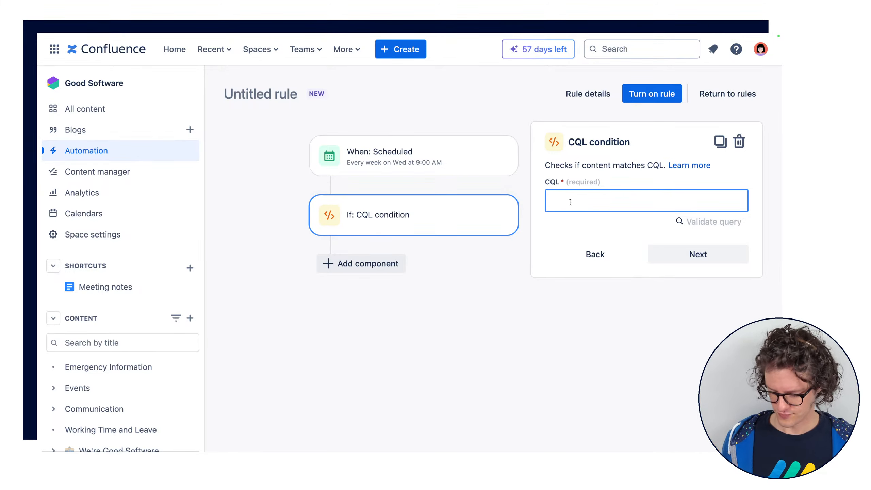
pyautogui.write('{')
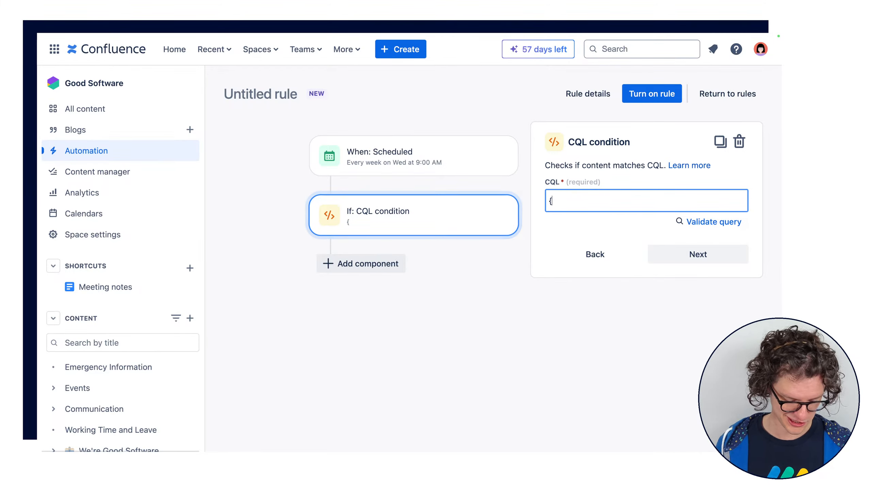
pyautogui.write('page')
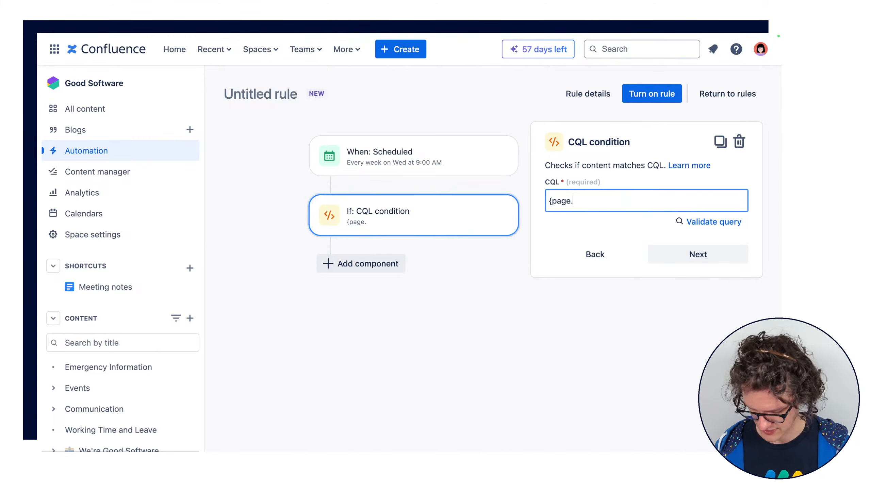
pyautogui.write('.titl')
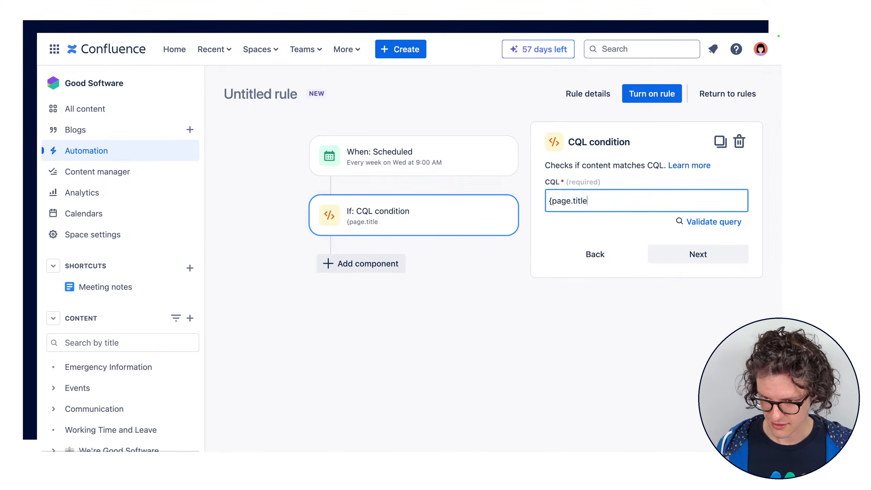
pyautogui.write('e')
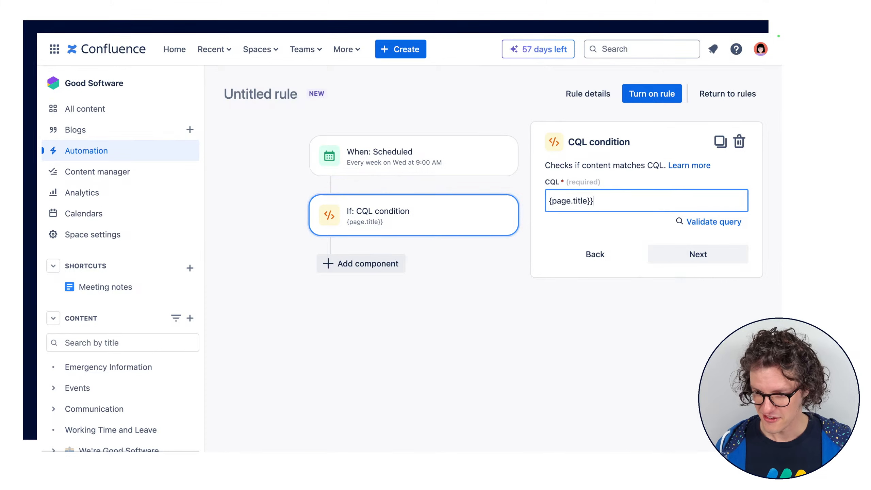
pyautogui.click(550, 199)
pyautogui.write('{')
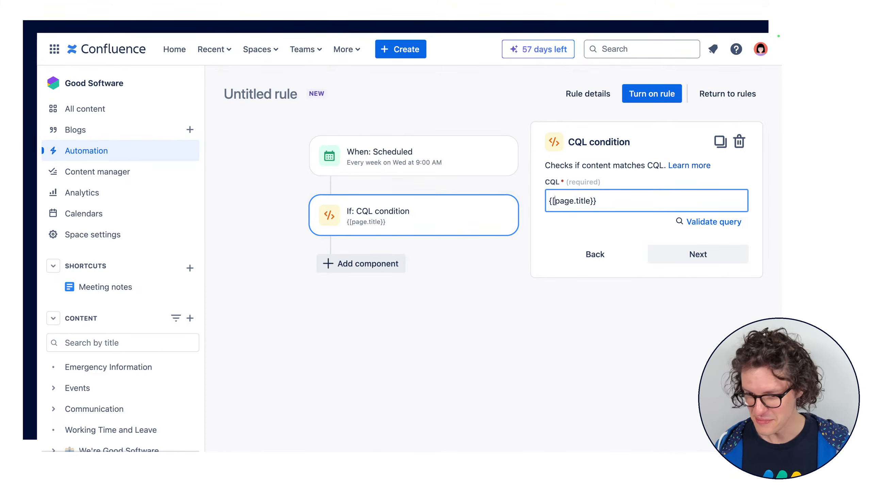
pyautogui.press('BackSpace')
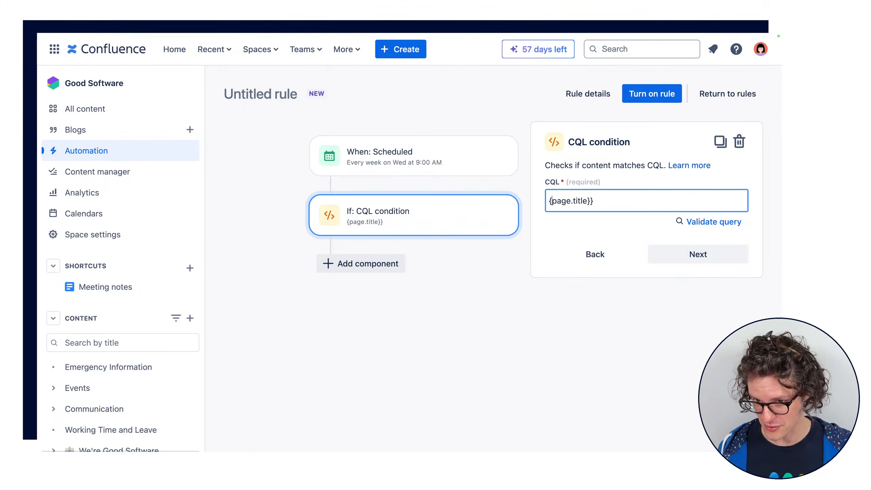
pyautogui.write('{')
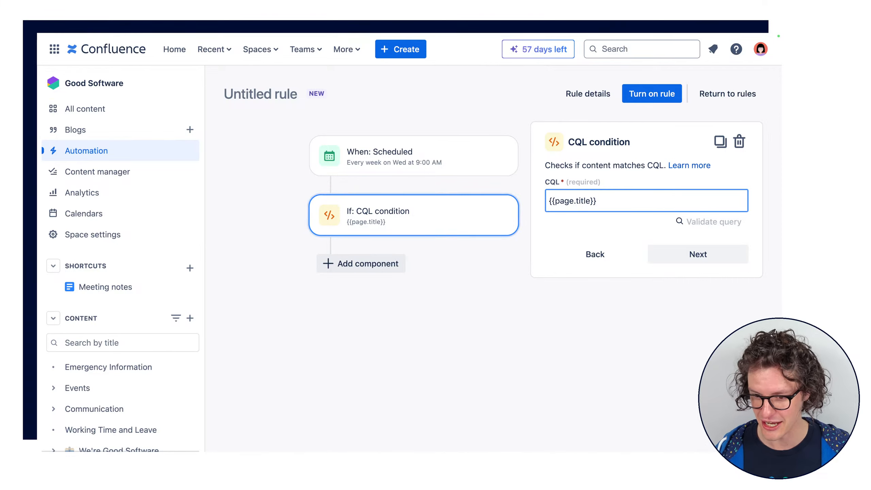
# Extend the CQL condition's query to {{page.title}} = "finance"
pyautogui.click(600, 200)
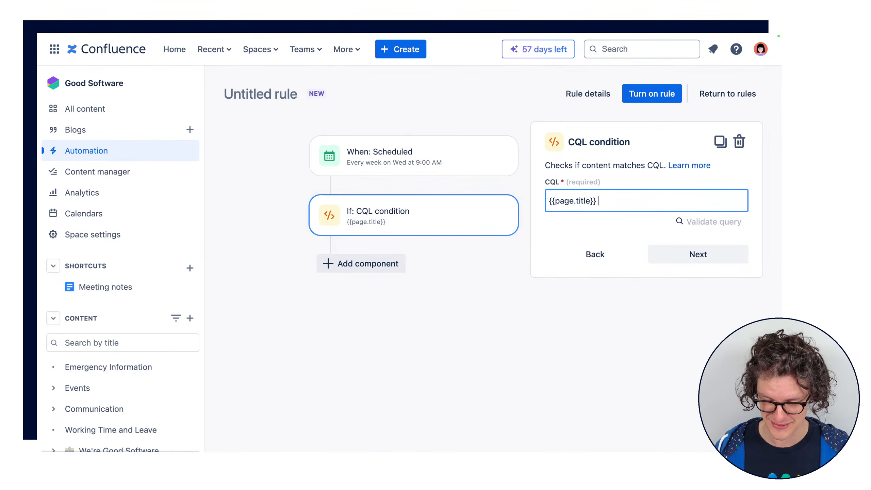
pyautogui.write('= ')
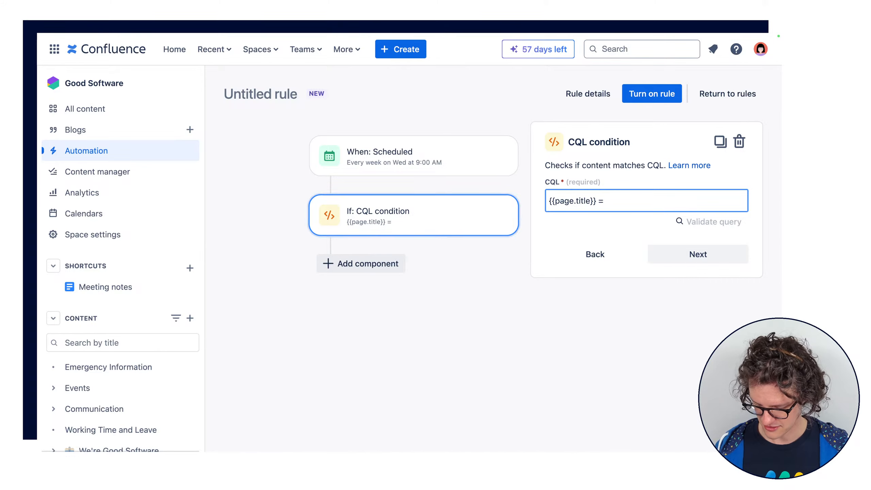
pyautogui.write('"')
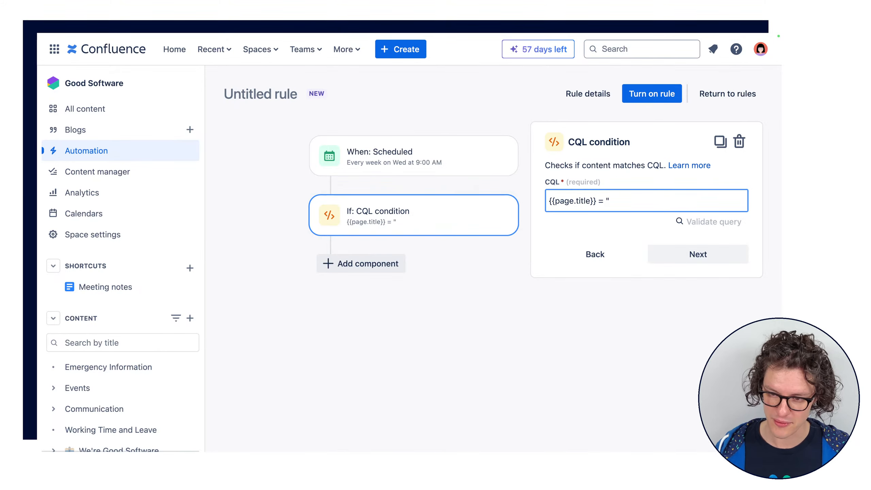
pyautogui.write('finance"')
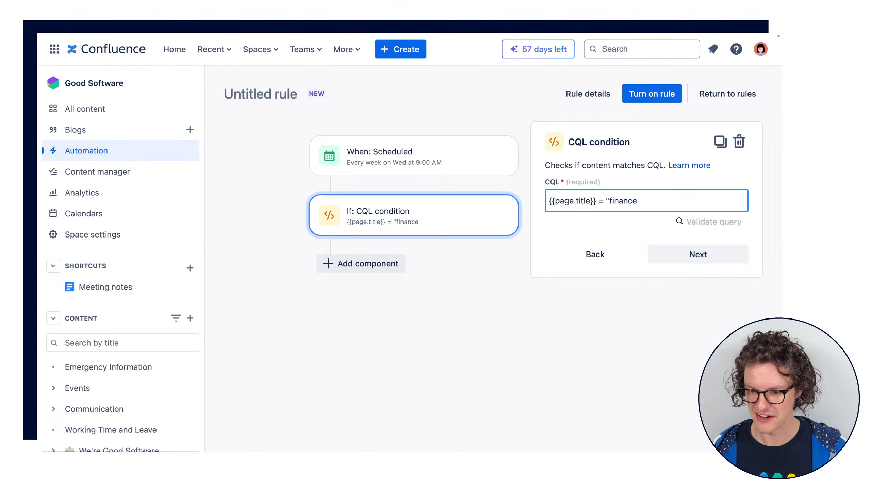
# Remove the quotation marks from the CQL query so it reads {{page.title}} = finance
pyautogui.press('BackSpace')
pyautogui.click(609, 201)
pyautogui.press('BackSpace')
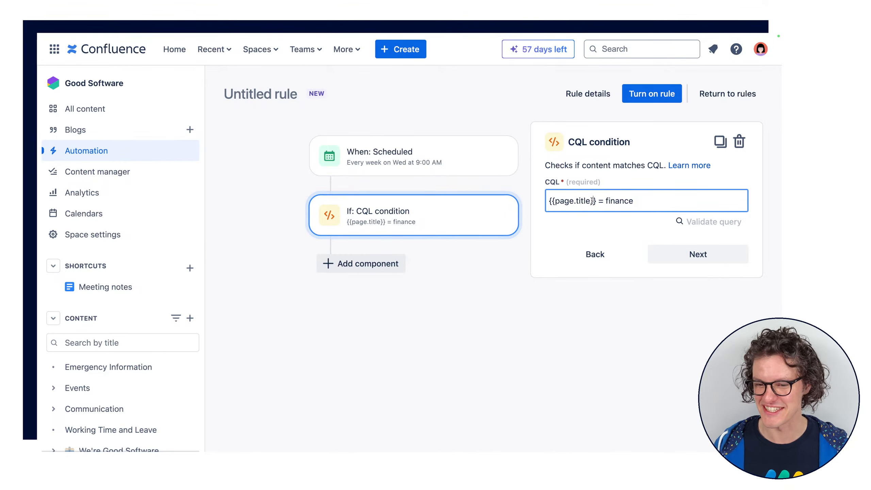
pyautogui.doubleClick(565, 201)
pyautogui.tripleClick(565, 201)
pyautogui.click(646, 202)
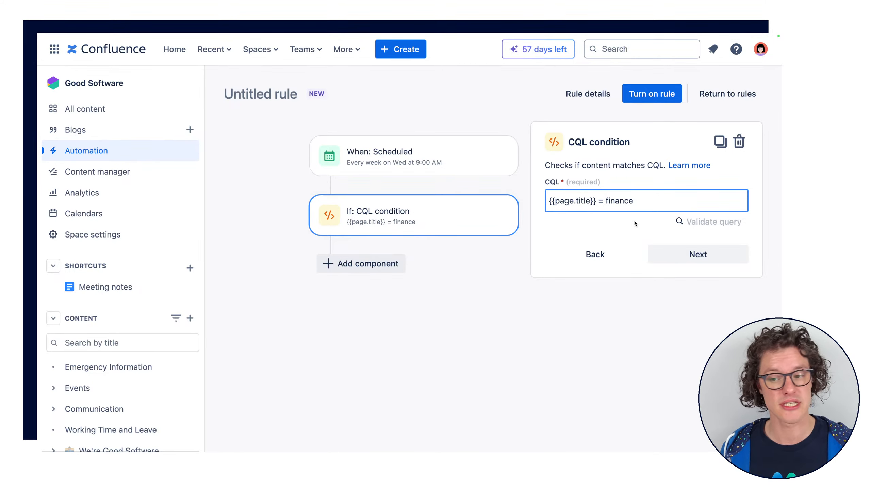
pyautogui.moveTo(548, 201); pyautogui.dragTo(633, 196)
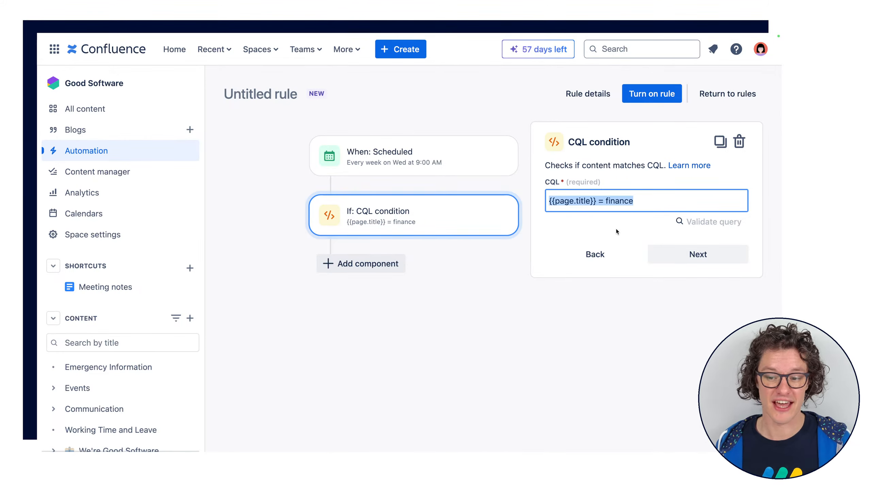
# Try an AI condition checking whether the content body relates to "finance", and delete the condition
pyautogui.click(595, 257)
pyautogui.click(596, 257)
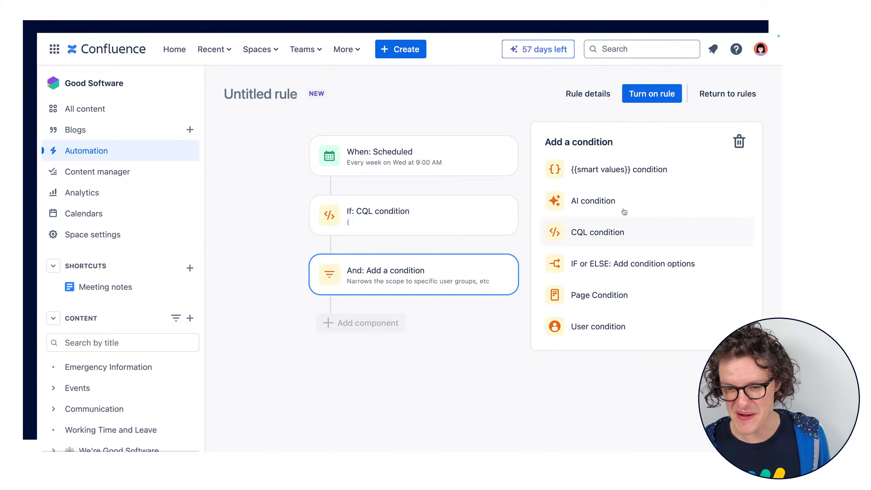
pyautogui.click(649, 205)
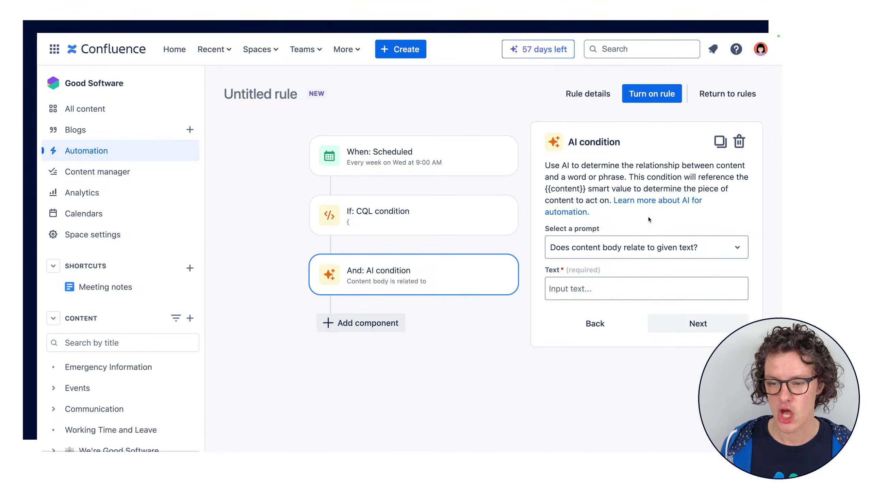
pyautogui.click(665, 256)
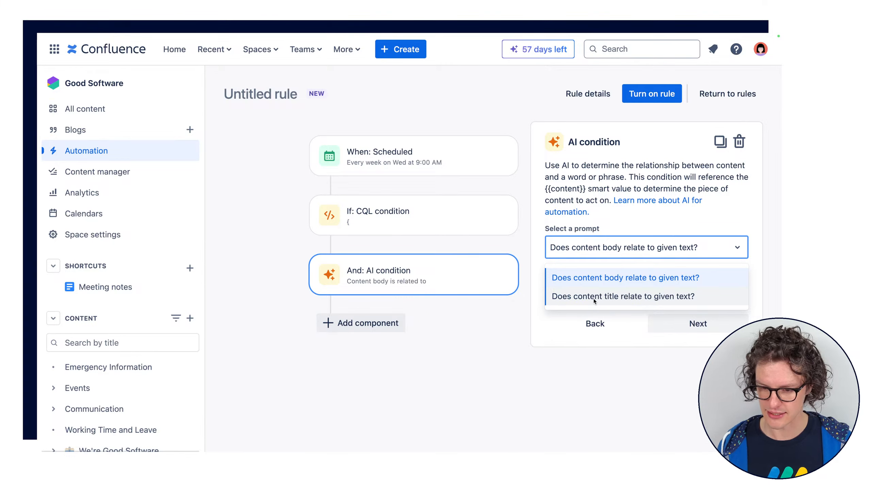
pyautogui.click(656, 276)
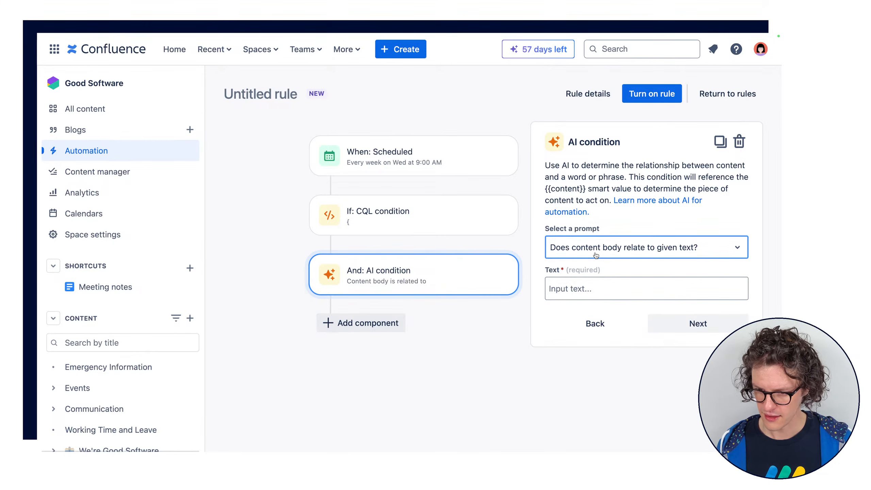
pyautogui.click(690, 285)
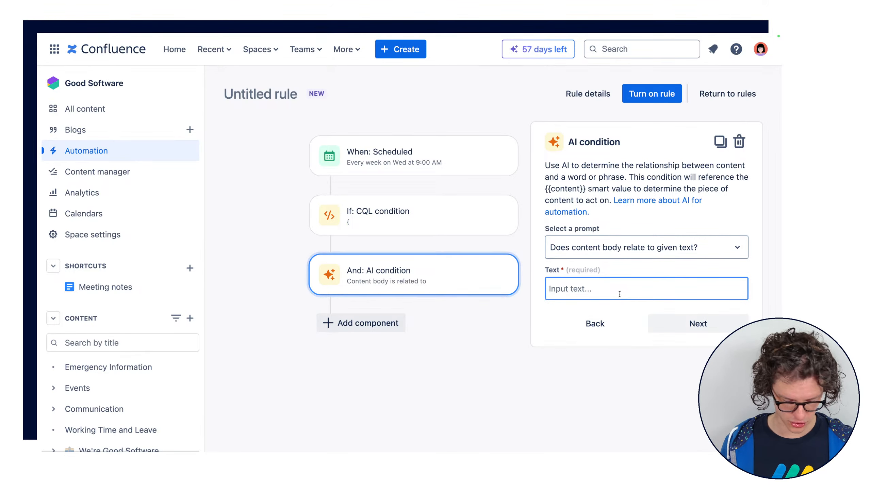
pyautogui.write('fincn')
pyautogui.press('BackSpace')
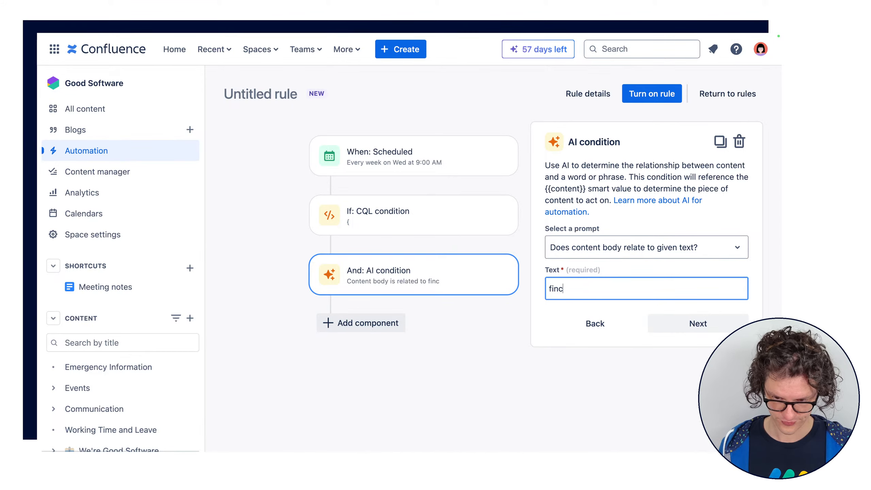
pyautogui.write('ance')
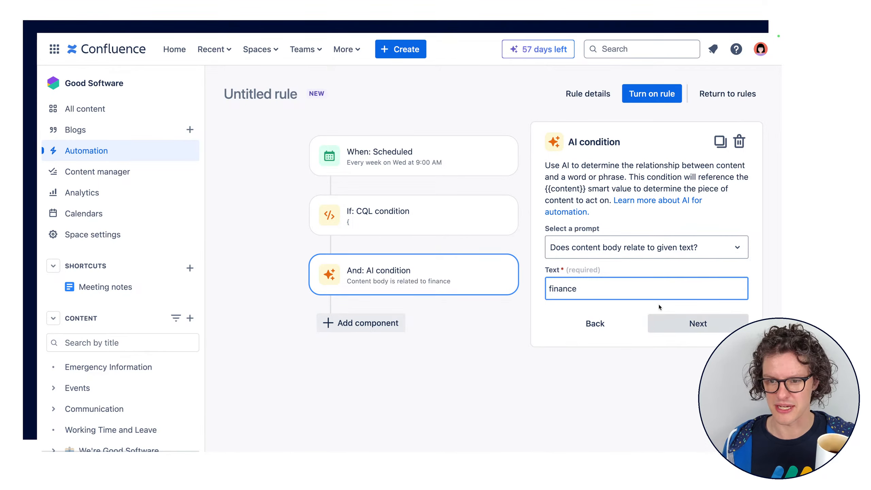
pyautogui.click(740, 143)
# Replace the CQL condition below the Scheduled trigger with a {{smart values}} condition
pyautogui.click(382, 225)
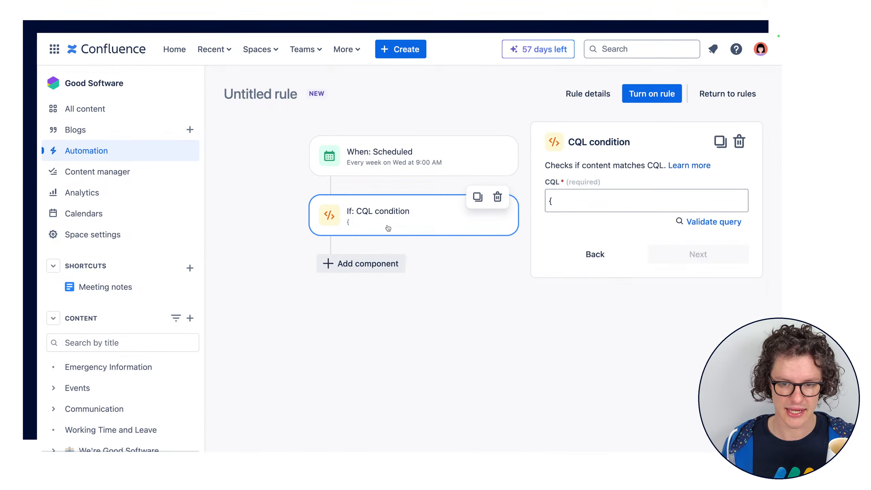
pyautogui.click(498, 198)
pyautogui.click(402, 209)
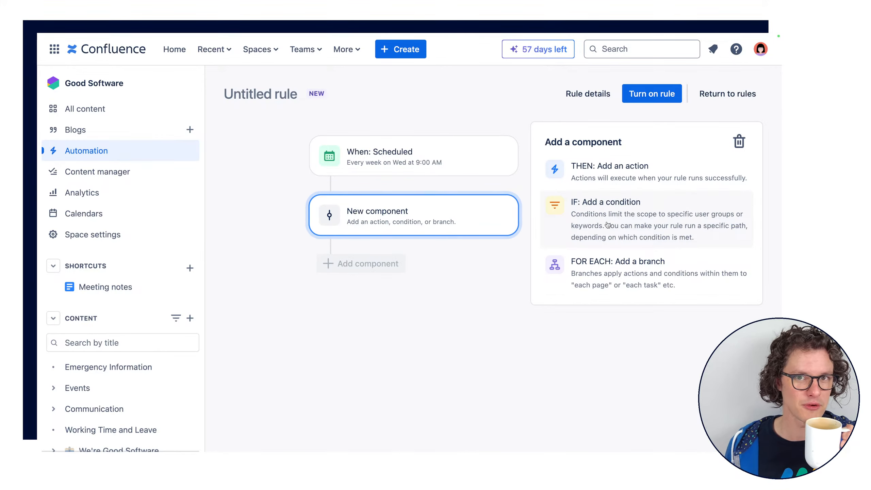
pyautogui.click(646, 233)
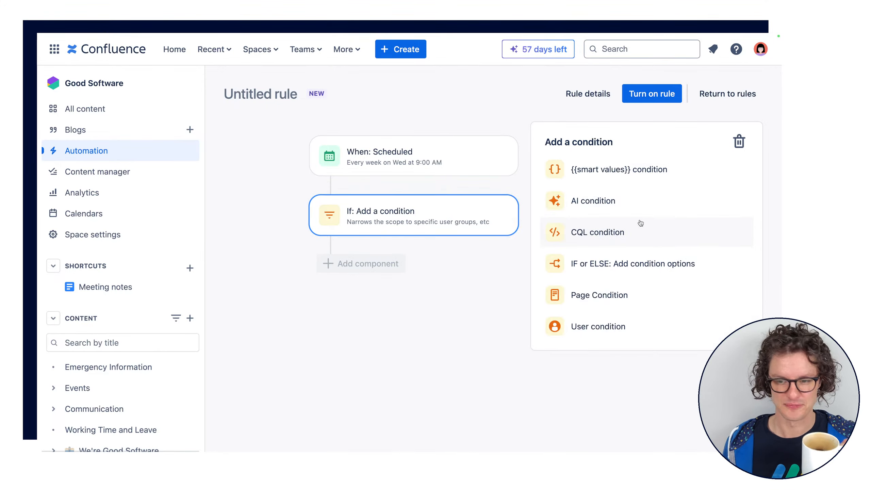
pyautogui.click(643, 171)
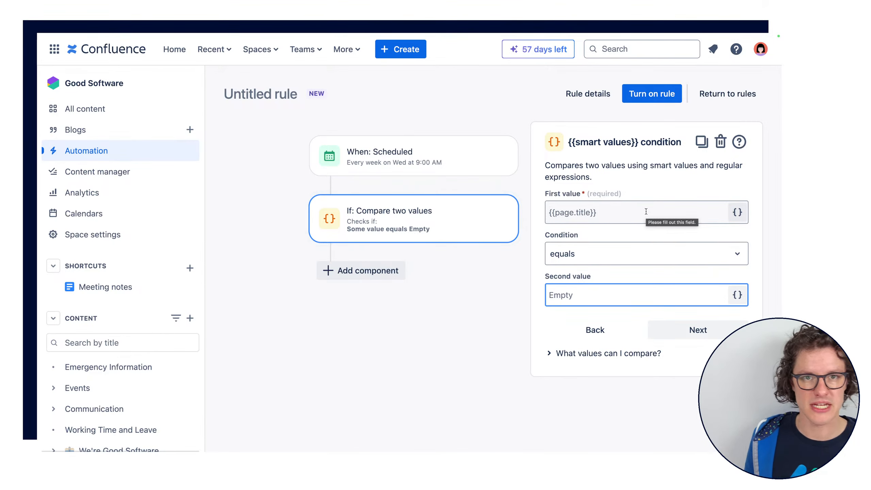
# Set the first value of the smart values condition to {{page.author}}
pyautogui.click(626, 211)
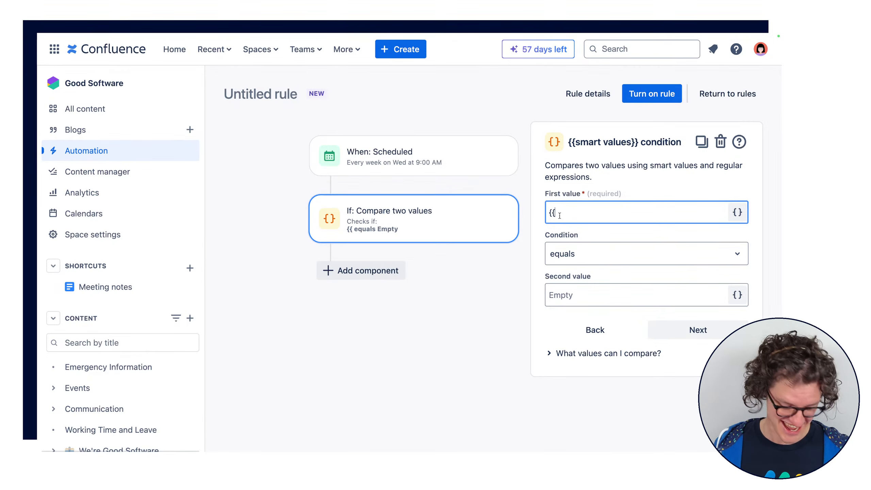
pyautogui.write('page.')
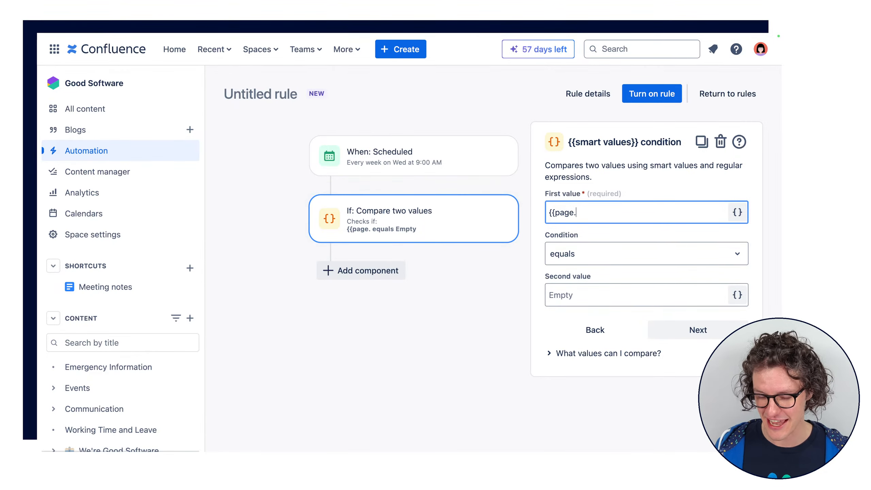
pyautogui.write('aut')
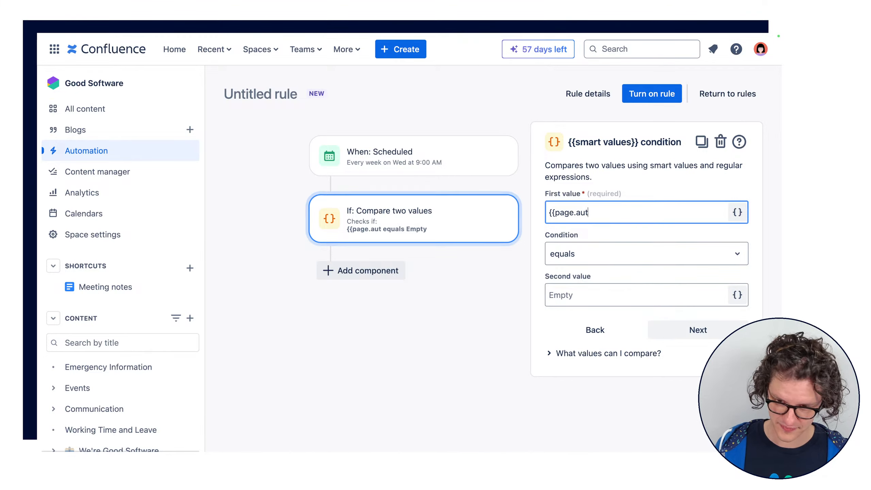
pyautogui.write('hor"')
pyautogui.press('BackSpace')
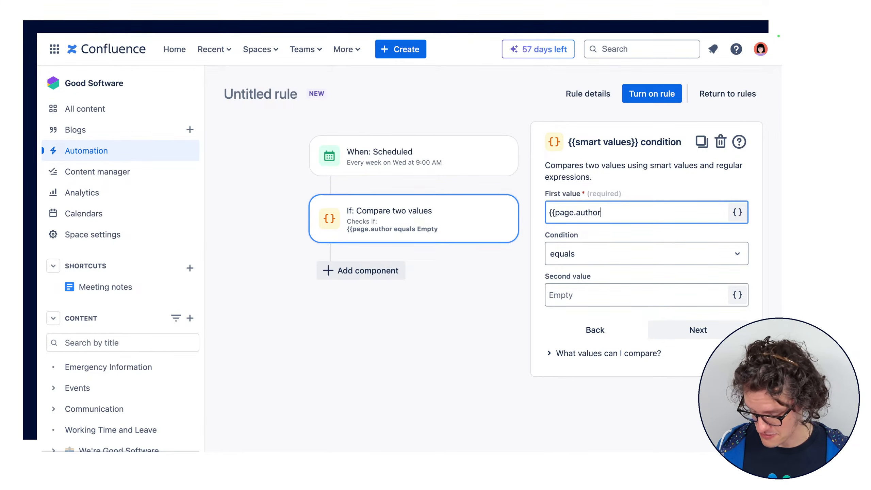
pyautogui.write('}}')
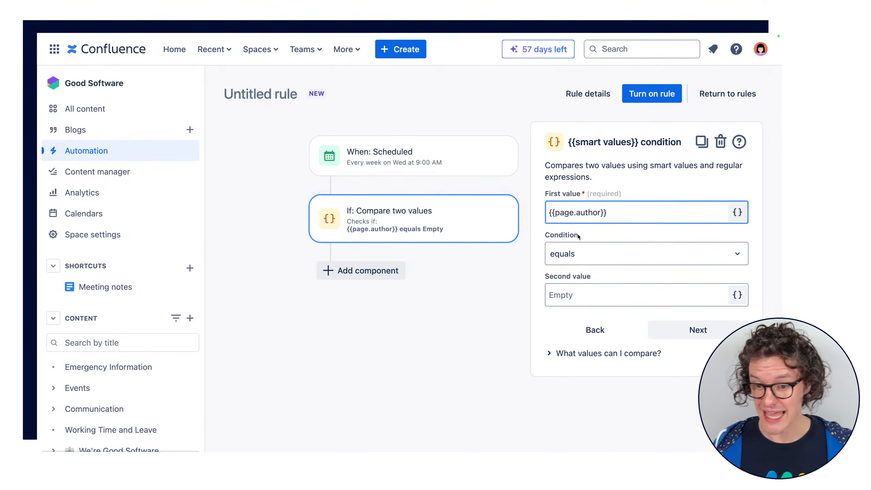
# Keep the comparison as equals, enter the author's full name as the second value, and continue to the next component
pyautogui.click(618, 249)
pyautogui.click(618, 249)
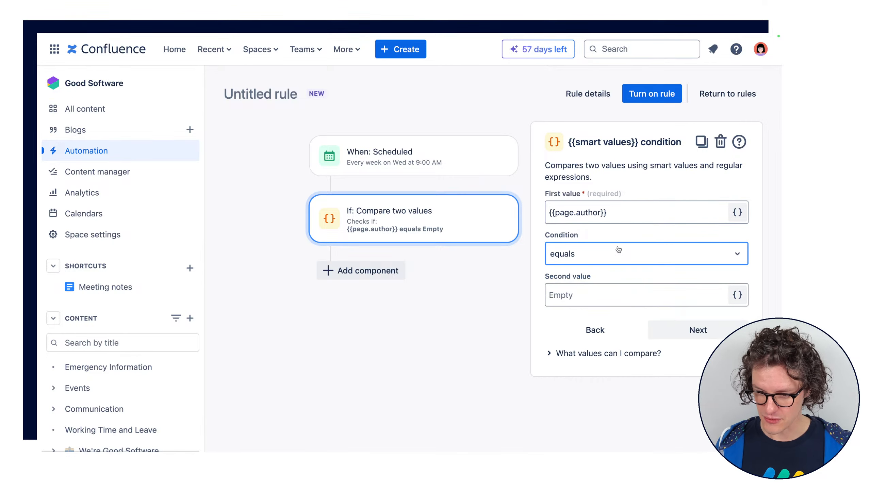
pyautogui.click(583, 296)
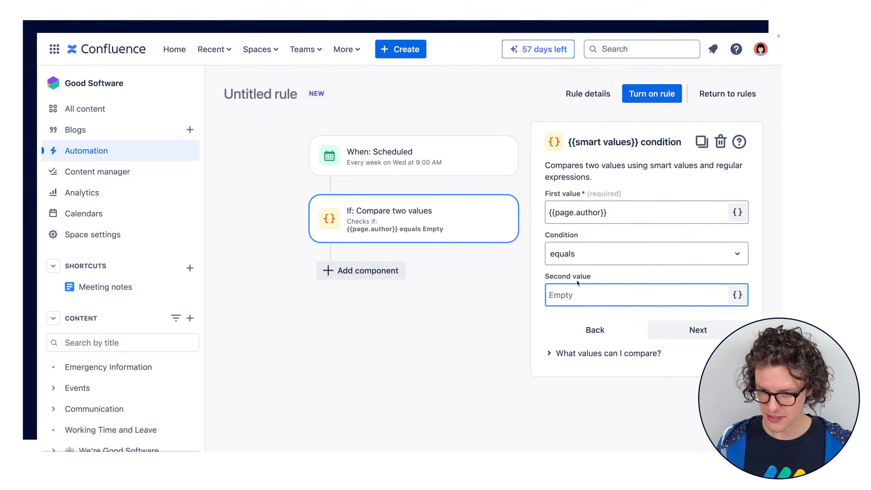
pyautogui.write('"aM')
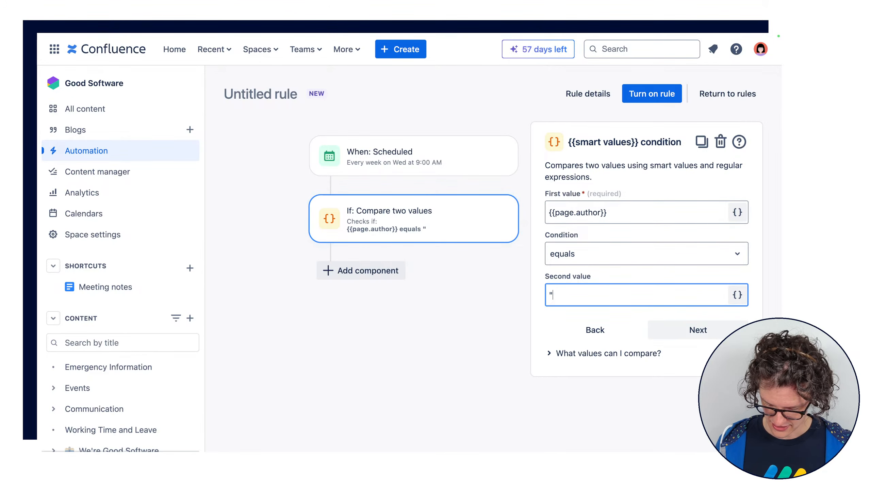
pyautogui.press('BackSpace')
pyautogui.press('BackSpace')
pyautogui.press('BackSpace')
pyautogui.write('M')
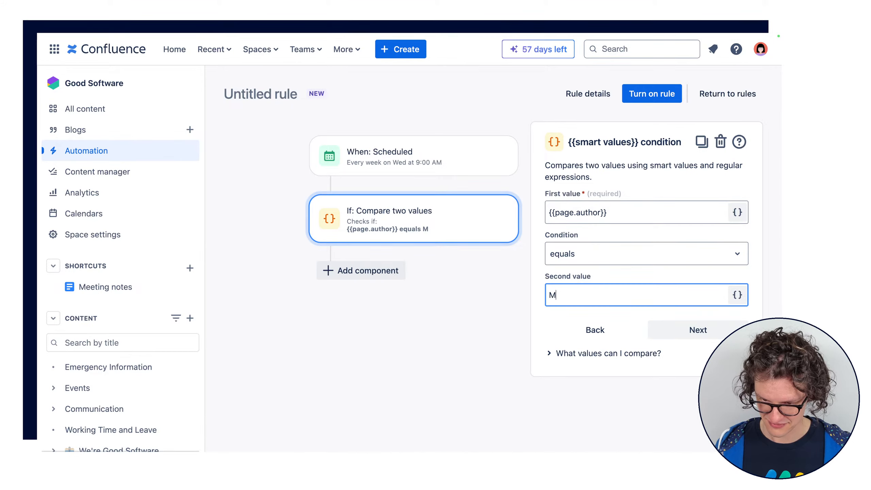
pyautogui.press('BackSpace')
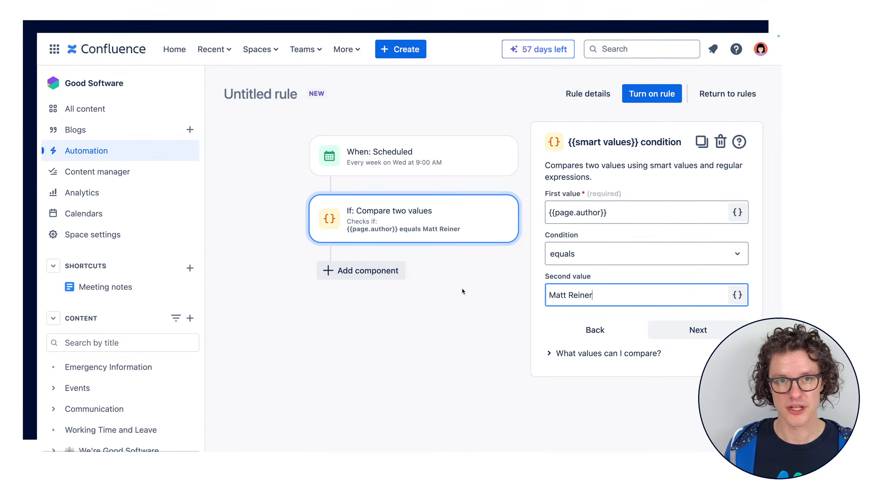
pyautogui.click(633, 211)
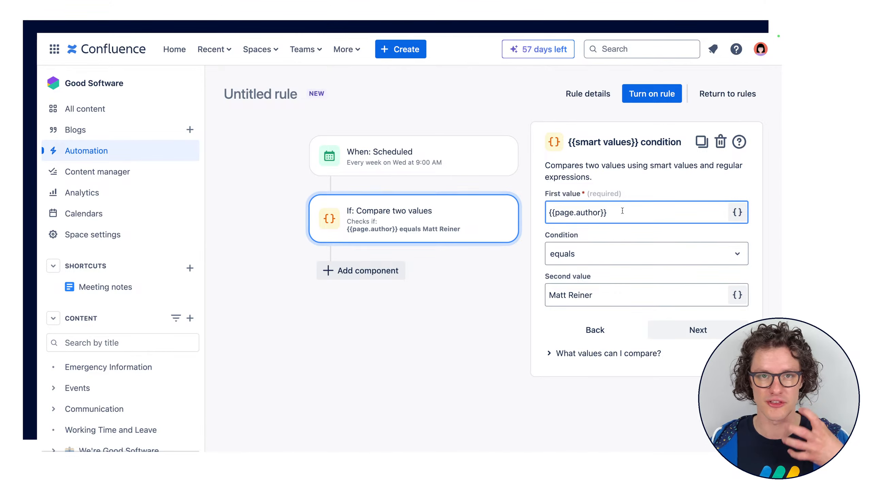
pyautogui.click(672, 330)
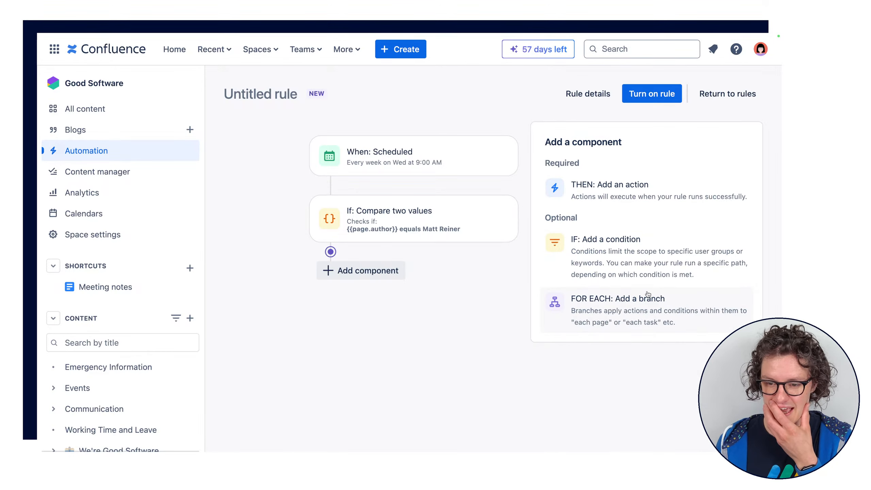
# Add an IF or ELSE condition block below the page author comparison
pyautogui.moveTo(431, 237)
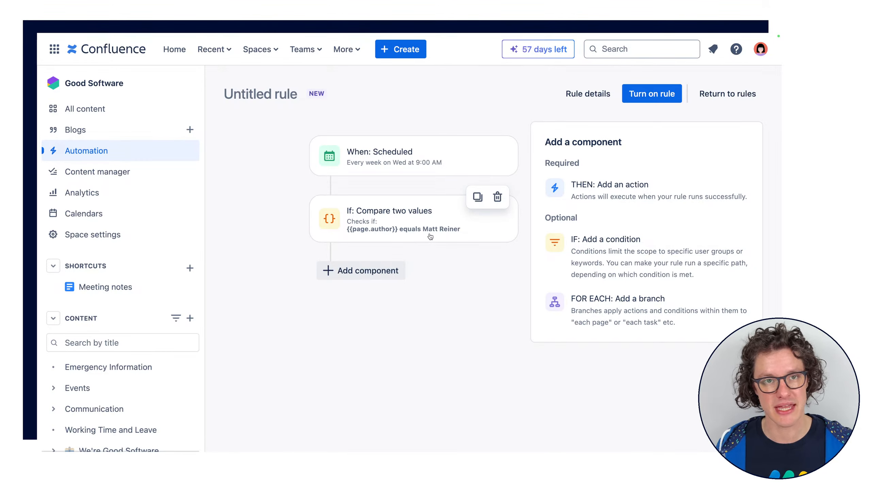
pyautogui.click(660, 243)
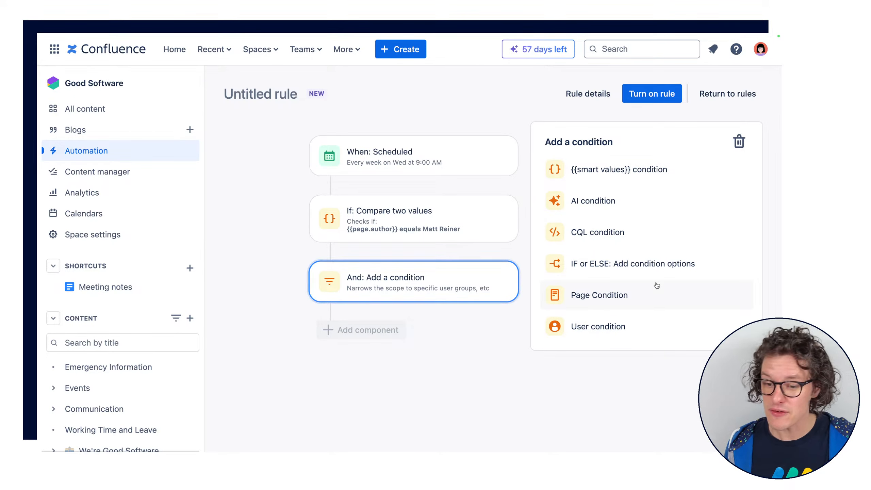
pyautogui.click(641, 263)
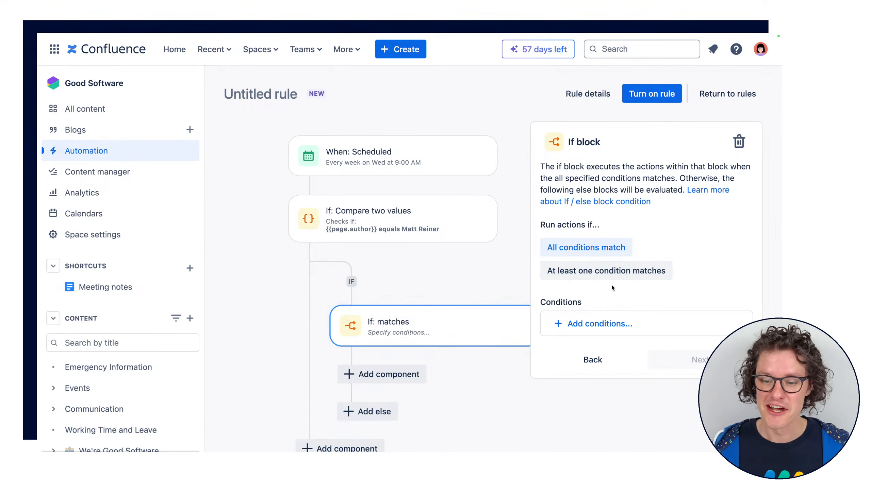
pyautogui.scroll(-1, 459, 282)
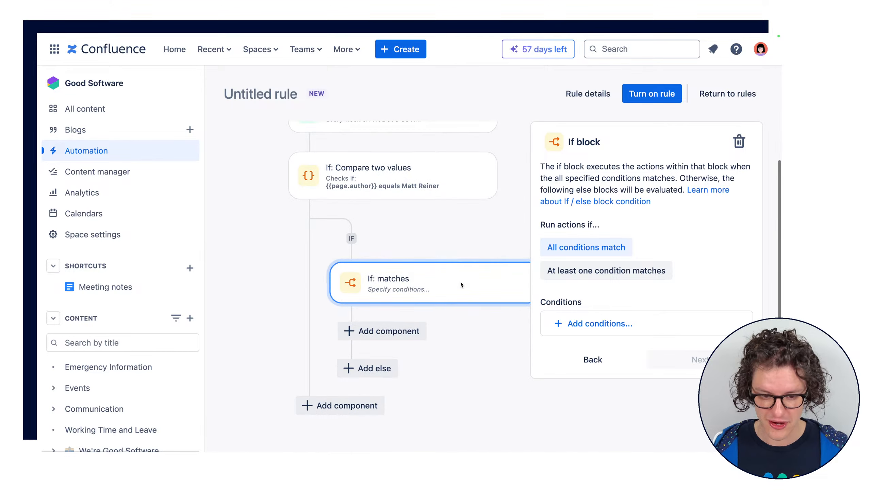
# Add a Page Condition to the If block where the title contains "Finance"
pyautogui.click(600, 323)
pyautogui.scroll(-3, 629, 395)
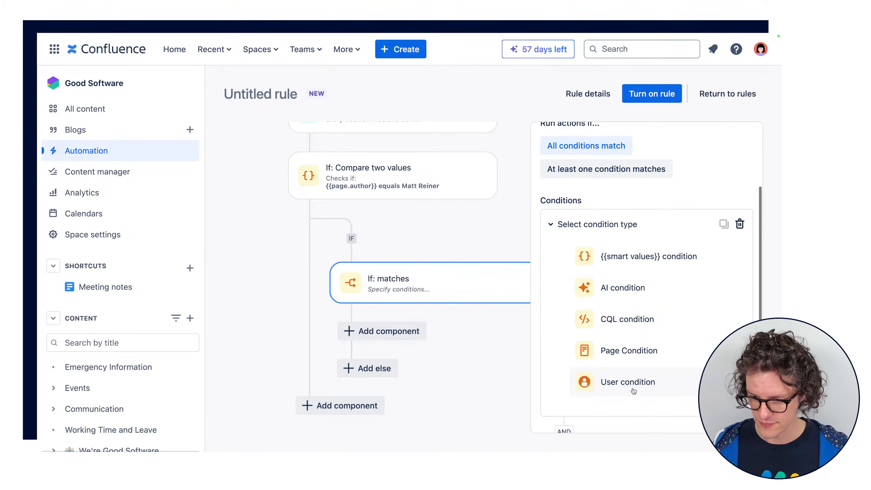
pyautogui.click(610, 349)
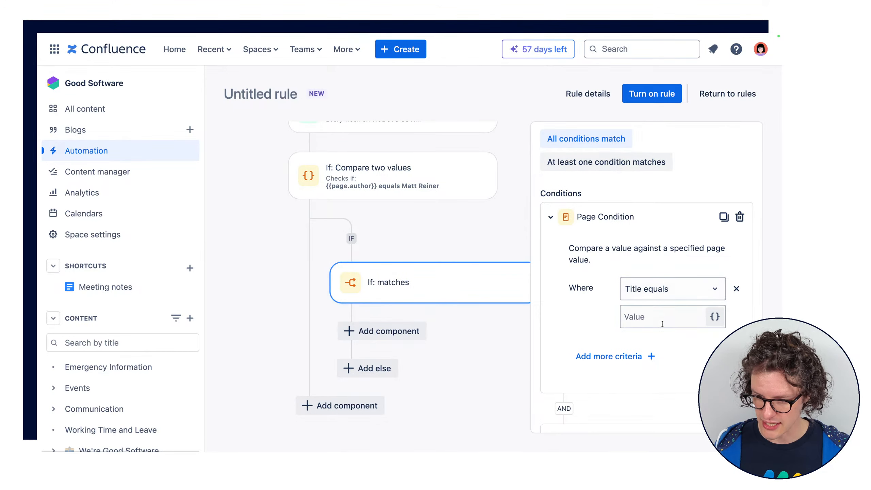
pyautogui.write('F')
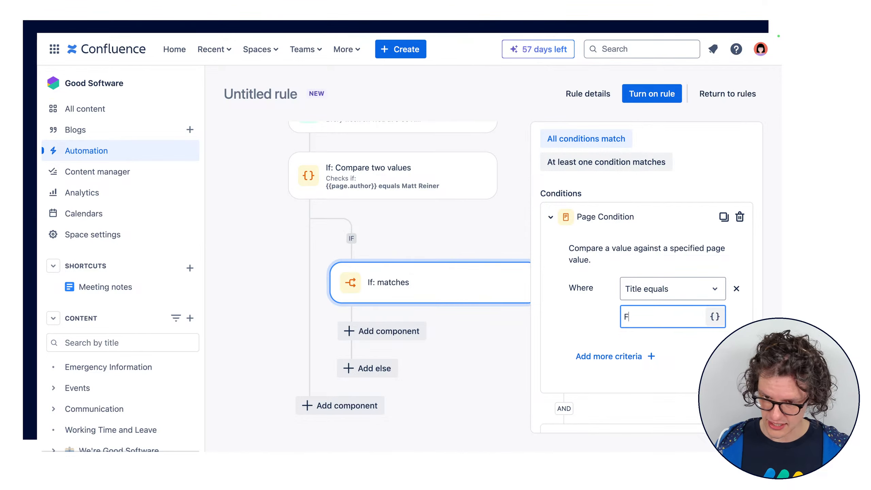
pyautogui.click(698, 293)
pyautogui.scroll(-1, 685, 356)
pyautogui.click(679, 359)
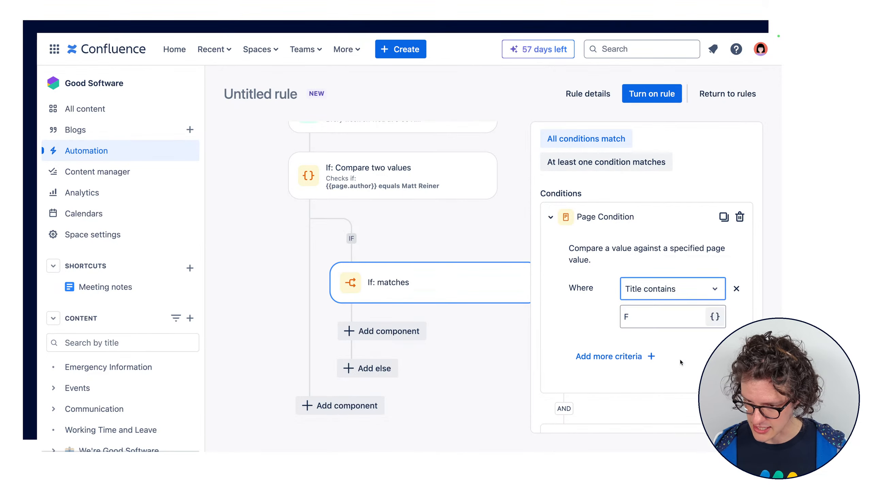
pyautogui.click(638, 315)
pyautogui.write('inance')
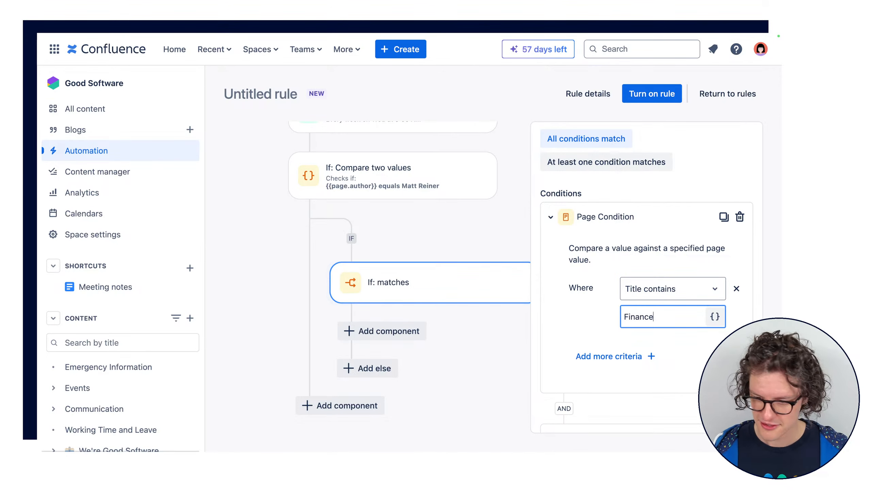
# Add a User condition to the If block requiring that the user who triggered the event is a specific person, and continue
pyautogui.scroll(-2, 658, 342)
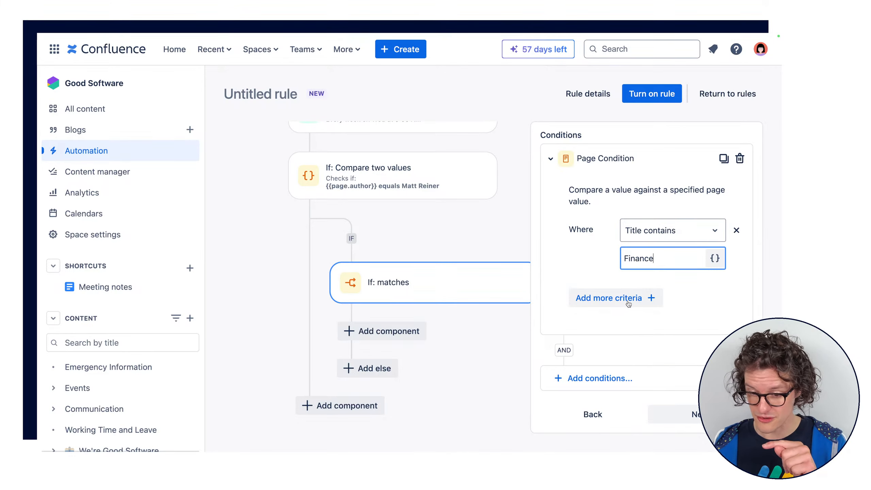
pyautogui.click(593, 381)
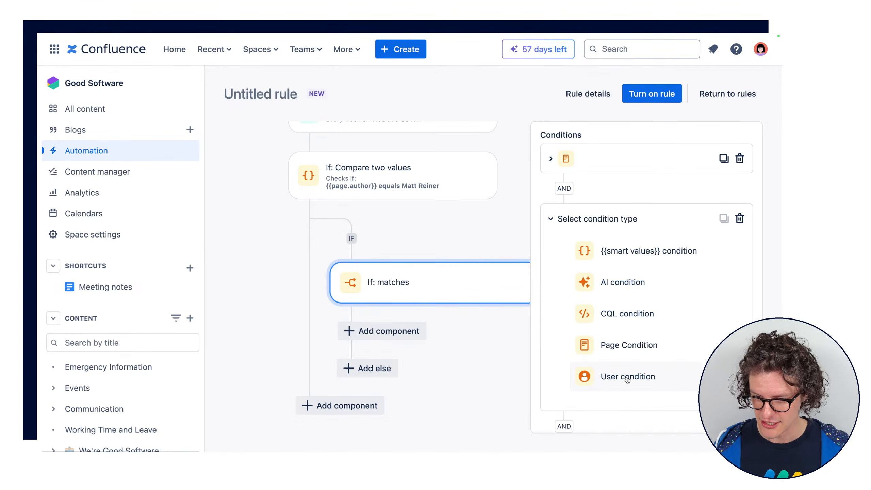
pyautogui.click(624, 375)
pyautogui.click(636, 277)
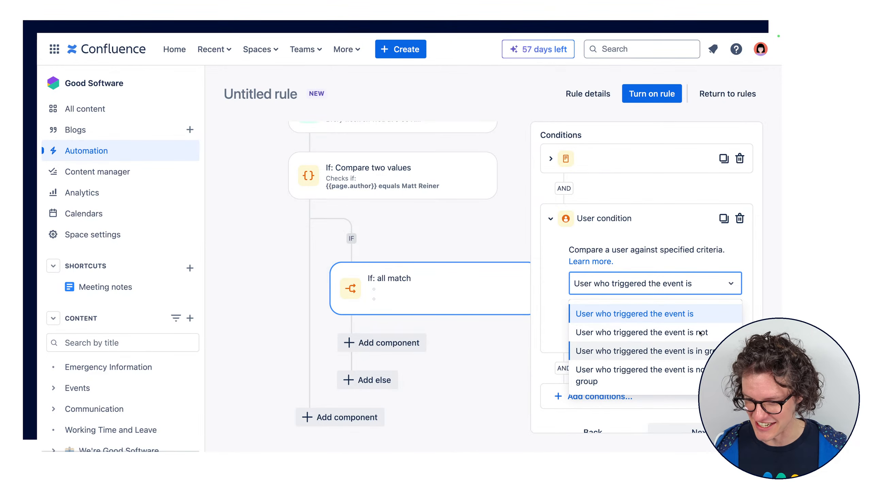
pyautogui.click(696, 313)
pyautogui.click(634, 314)
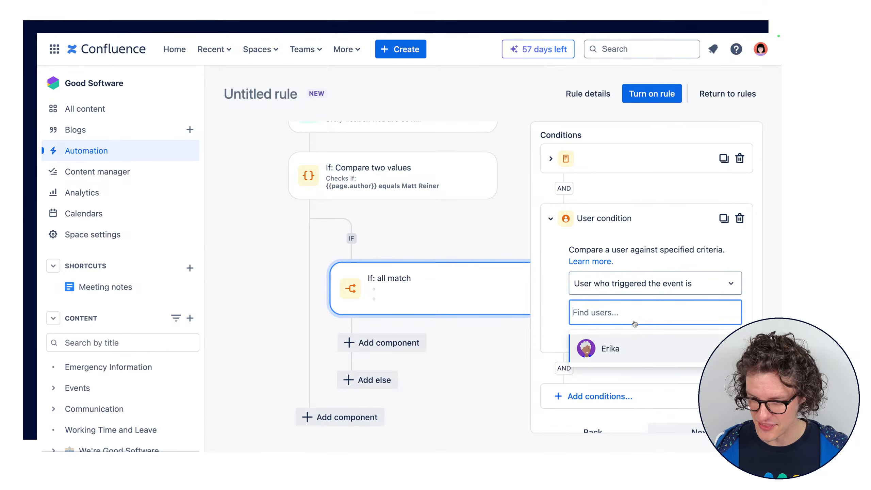
pyautogui.click(614, 354)
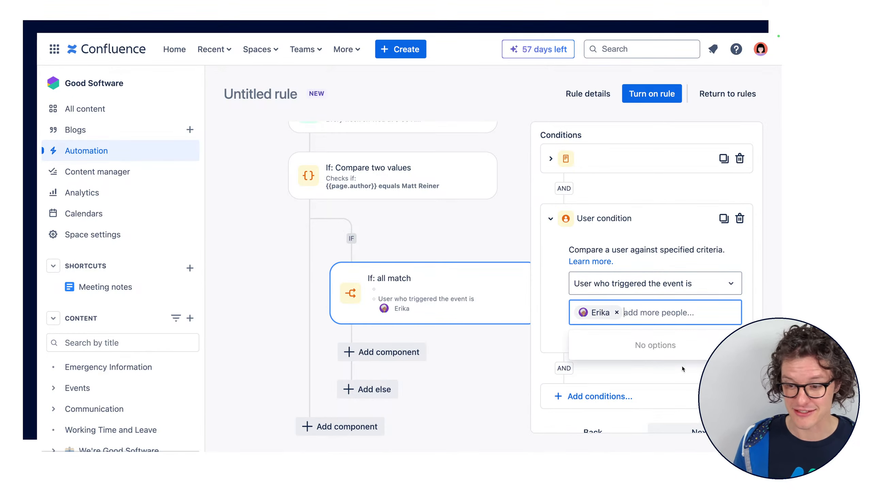
pyautogui.scroll(-1, 652, 295)
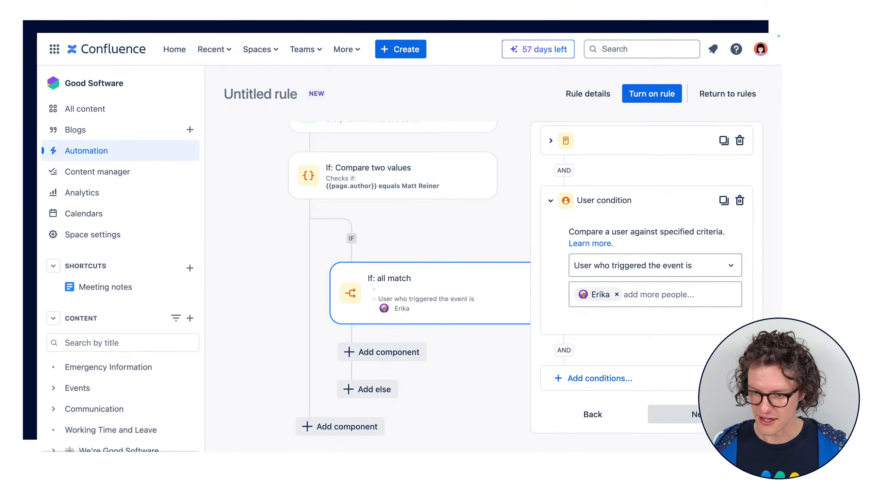
pyautogui.click(682, 414)
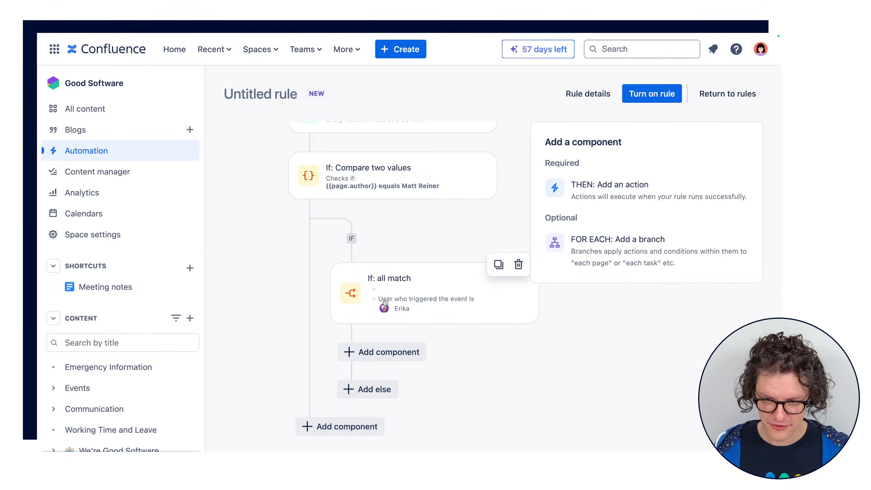
# Reopen the If block, review its collapsed Page Condition criteria, and continue without changing them
pyautogui.click(406, 295)
pyautogui.scroll(-2, 610, 311)
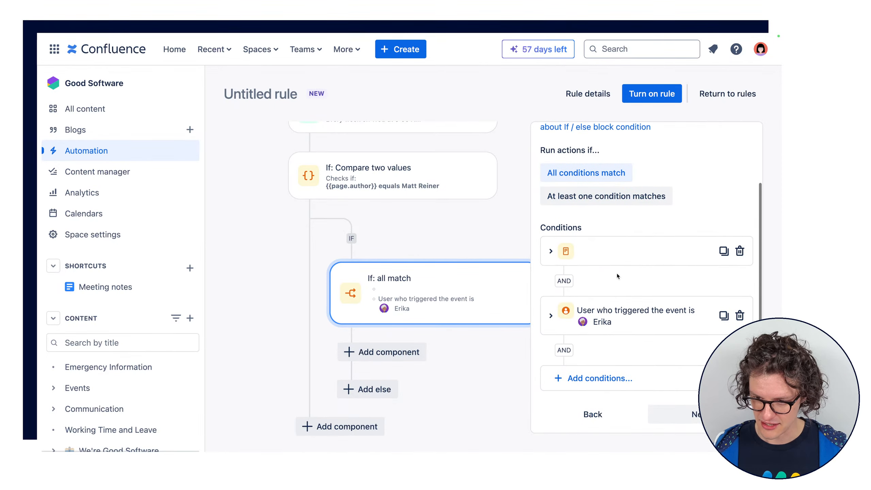
pyautogui.click(620, 246)
pyautogui.scroll(-5, 659, 366)
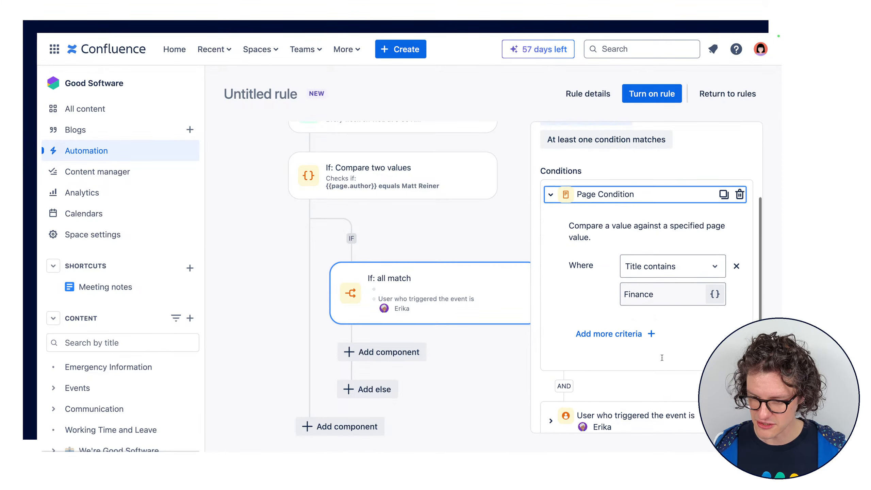
pyautogui.click(694, 422)
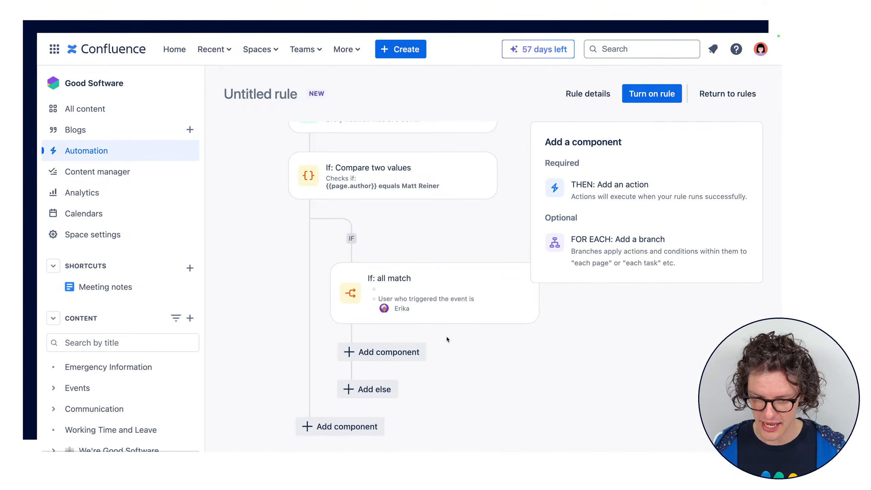
# Try a Summarize with AI action inside the If block and remove it
pyautogui.click(369, 359)
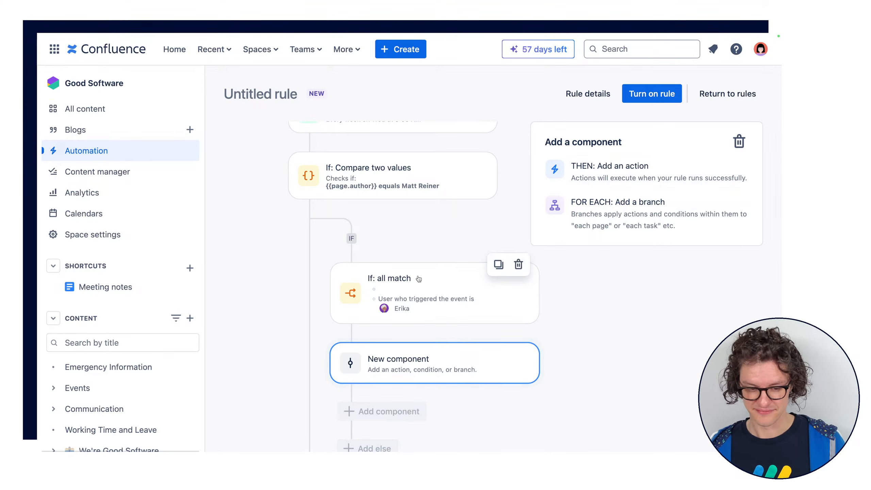
pyautogui.scroll(-3, 497, 281)
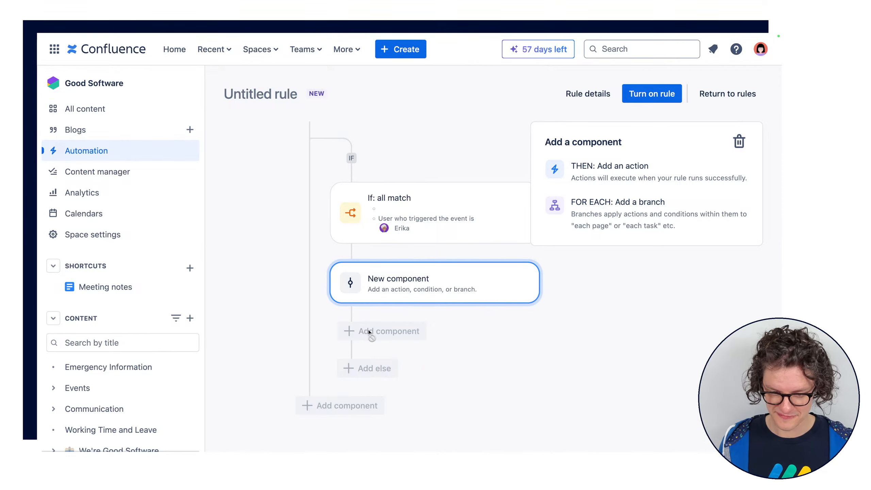
pyautogui.click(614, 172)
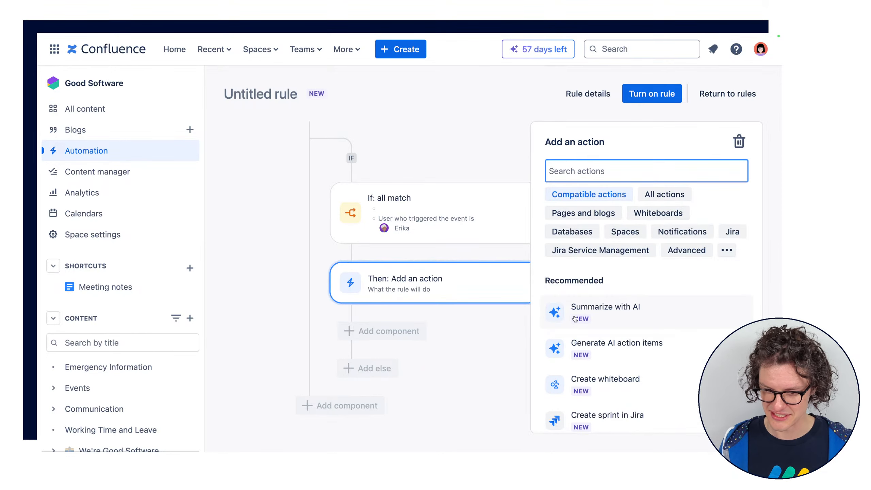
pyautogui.click(605, 307)
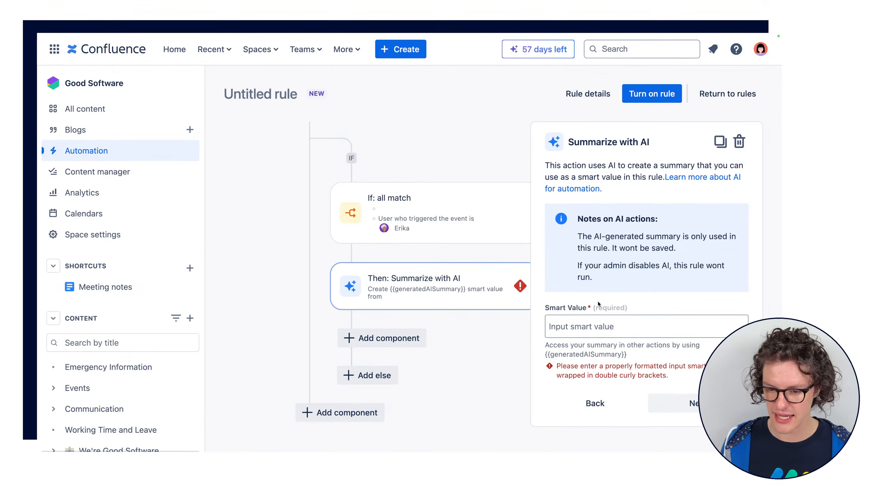
pyautogui.click(440, 284)
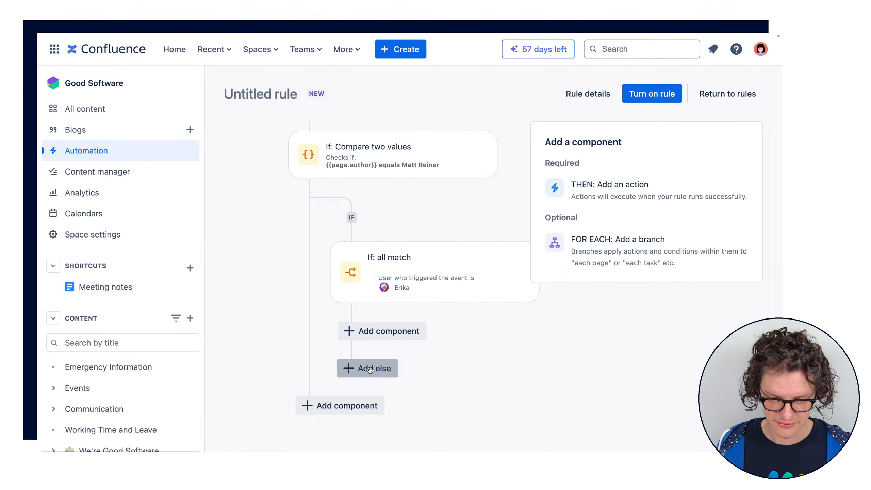
# Add an Else block with a User condition where the user who triggered the event is a different person, and continue
pyautogui.click(344, 368)
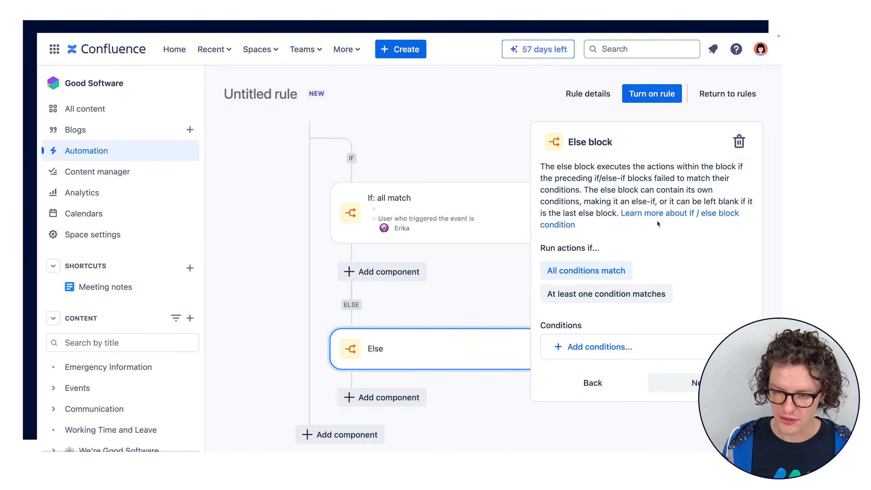
pyautogui.click(600, 346)
pyautogui.scroll(-7, 596, 362)
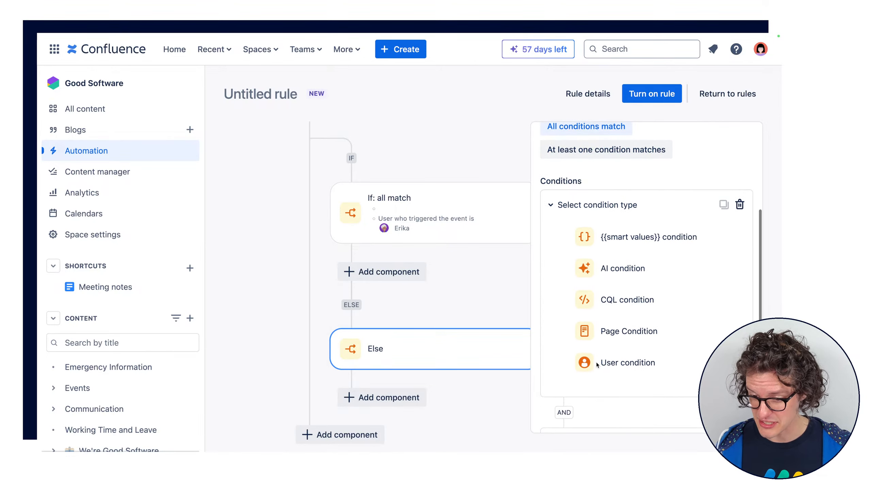
pyautogui.click(631, 308)
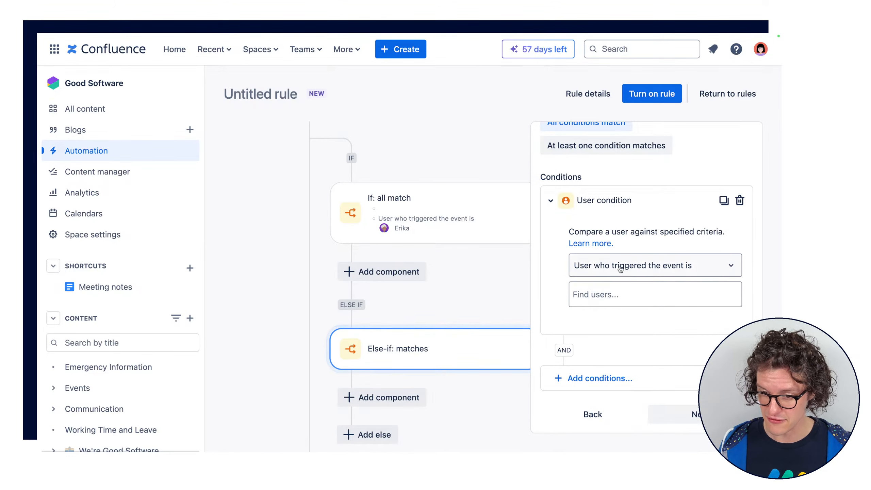
pyautogui.click(649, 294)
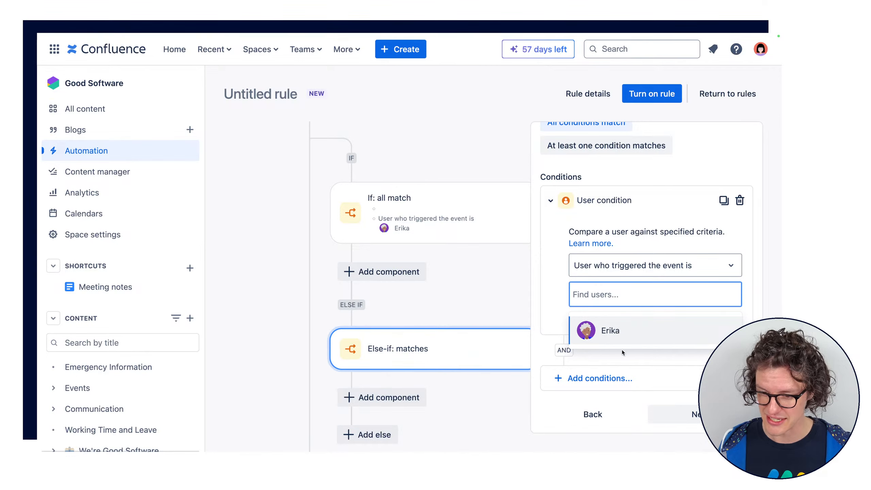
pyautogui.write('magg')
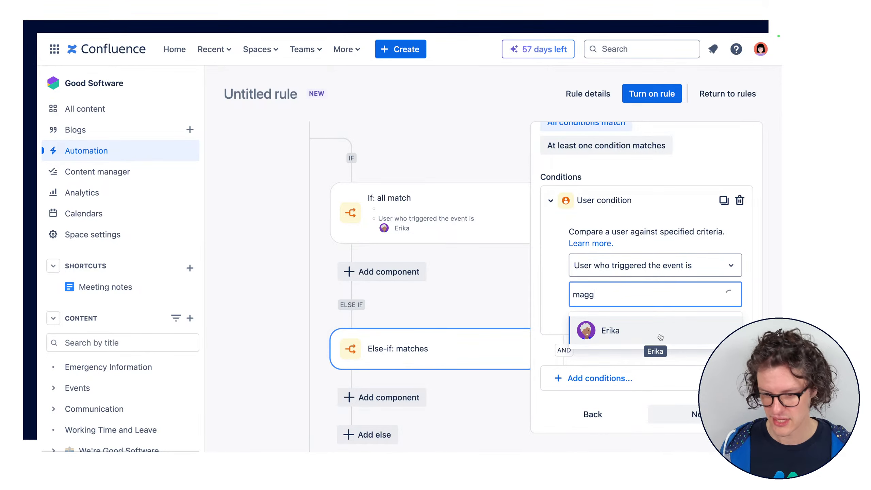
pyautogui.click(651, 330)
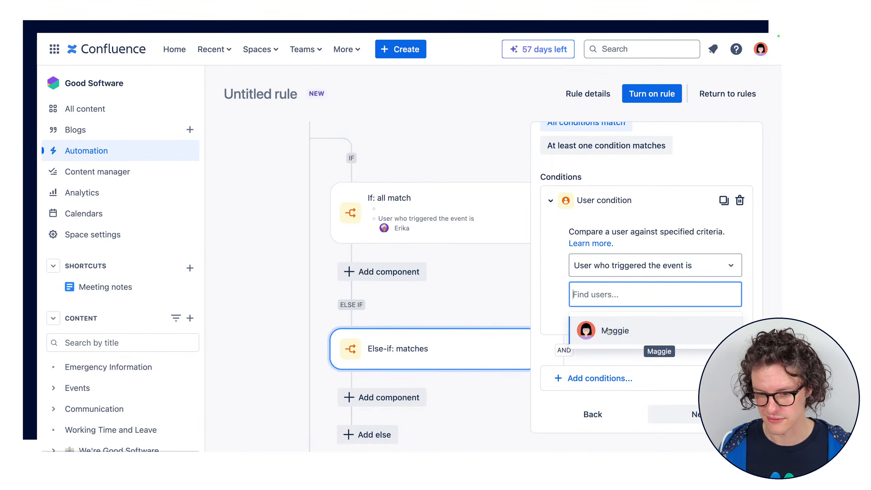
pyautogui.click(688, 418)
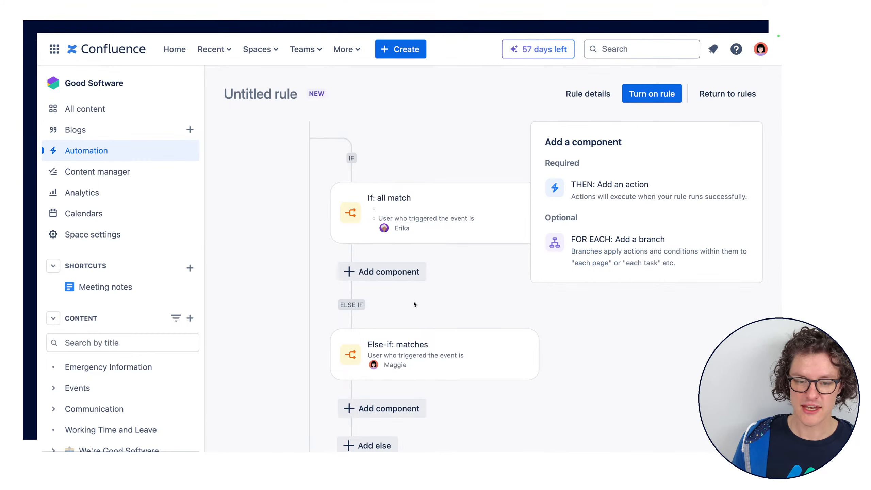
# Review the rule's flow from the scheduled trigger through the page author comparison and the If and Else-if blocks
pyautogui.scroll(5, 413, 301)
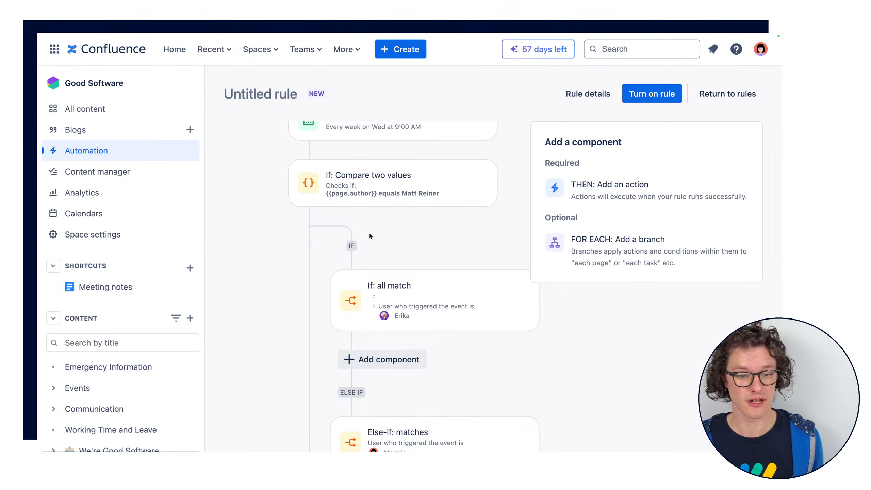
pyautogui.scroll(-3, 366, 212)
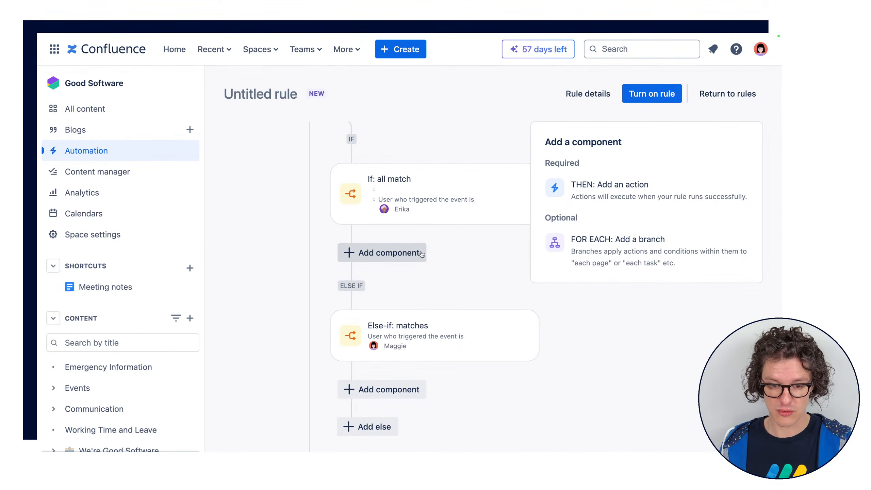
pyautogui.scroll(-2, 429, 309)
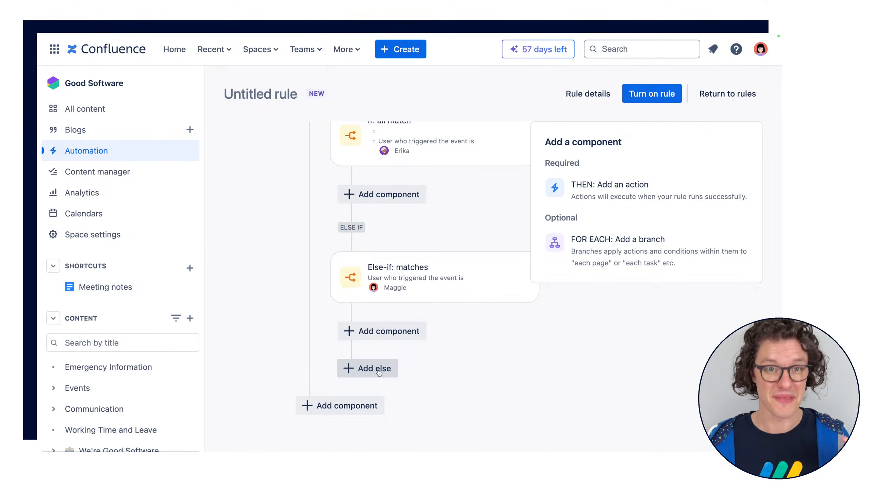
pyautogui.scroll(1, 433, 271)
pyautogui.scroll(-1, 433, 271)
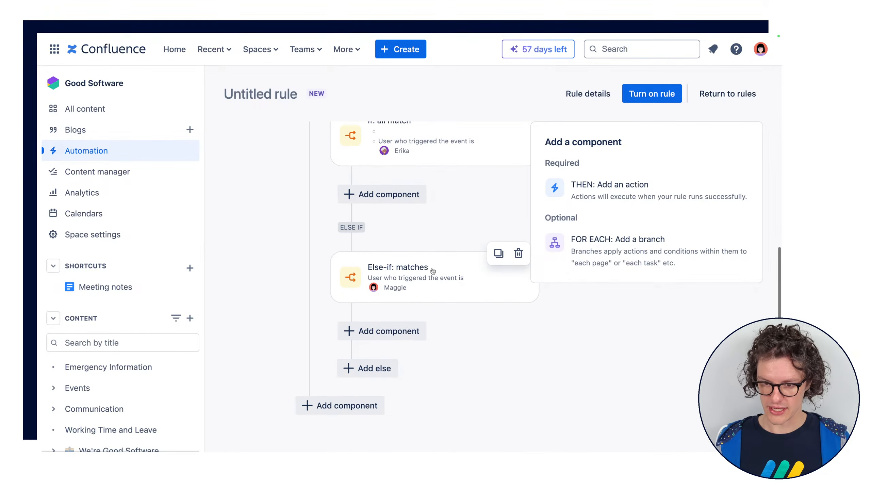
pyautogui.scroll(2, 433, 271)
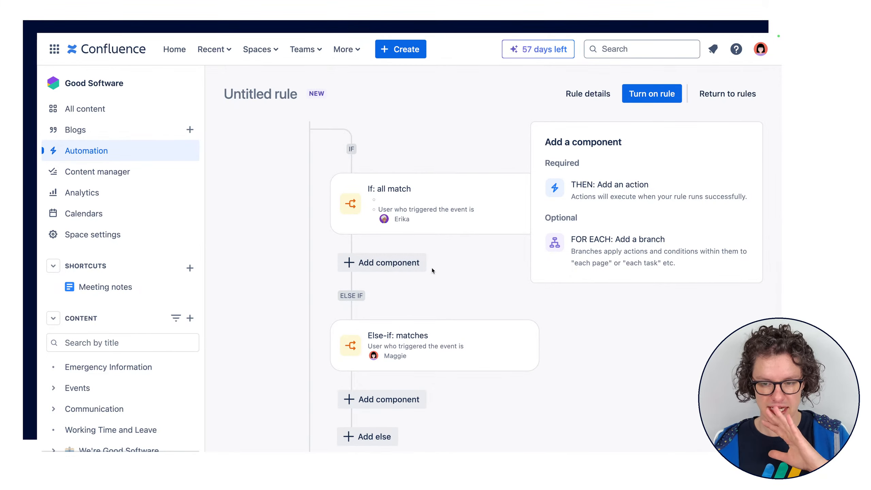
pyautogui.scroll(3, 432, 270)
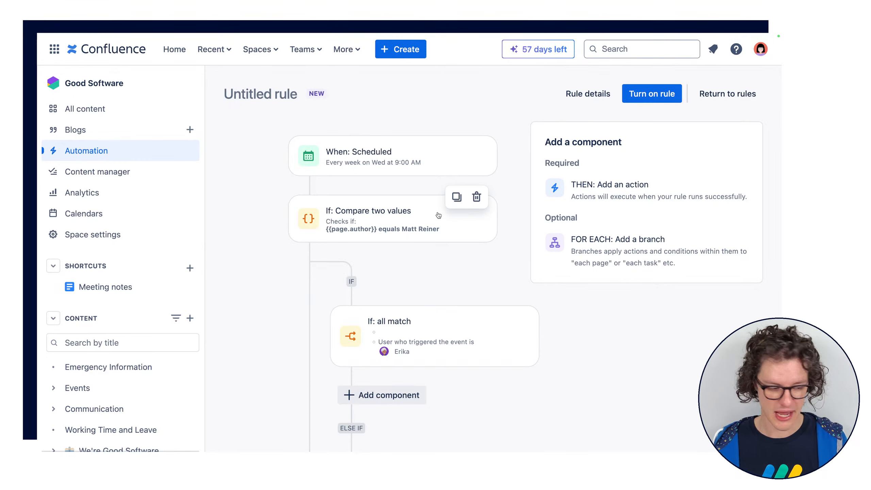
# Delete the page author comparison and the whole If/Else block, keeping only the scheduled trigger
pyautogui.click(462, 227)
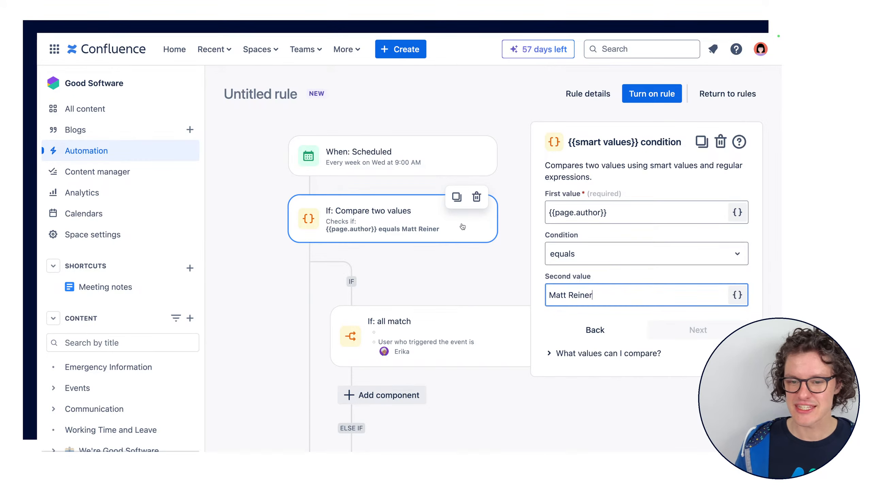
pyautogui.click(479, 196)
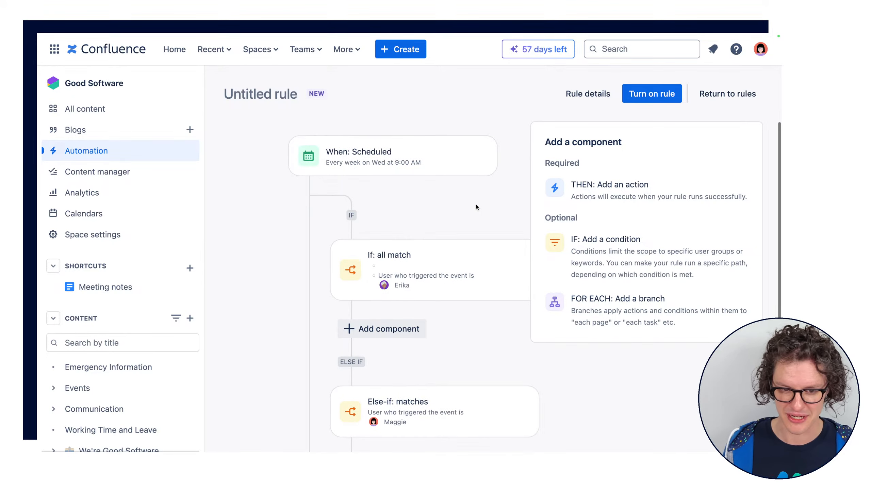
pyautogui.click(517, 241)
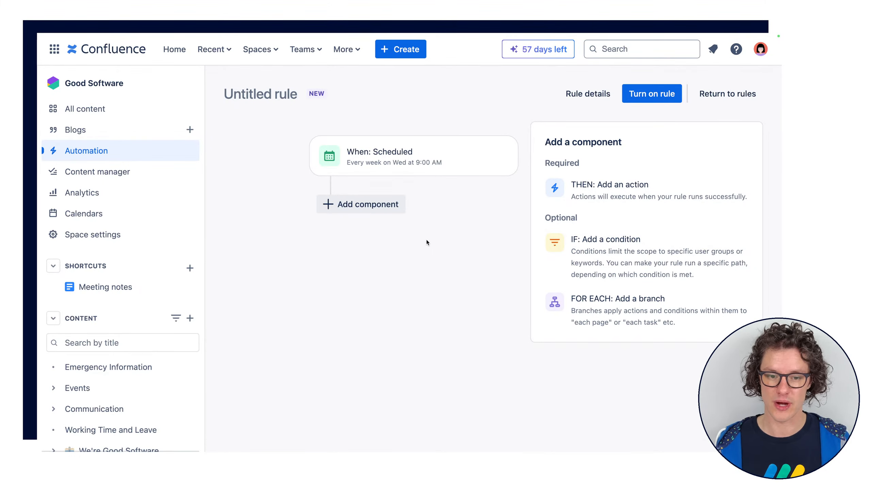
# Add a Page branch after the scheduled trigger
pyautogui.click(382, 203)
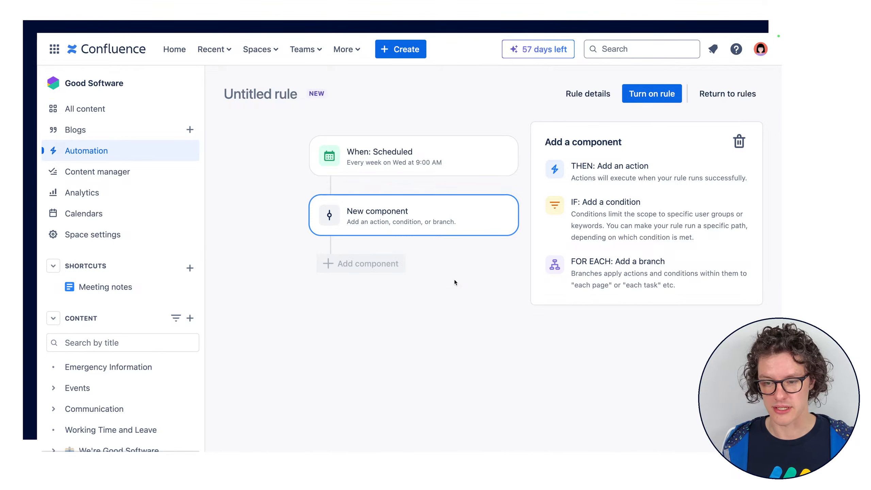
pyautogui.click(602, 278)
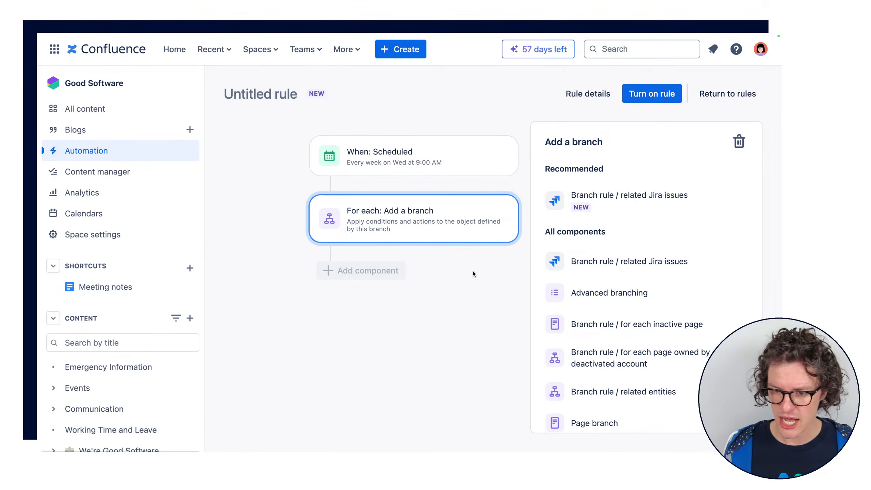
pyautogui.scroll(-2, 657, 315)
pyautogui.scroll(-1, 657, 315)
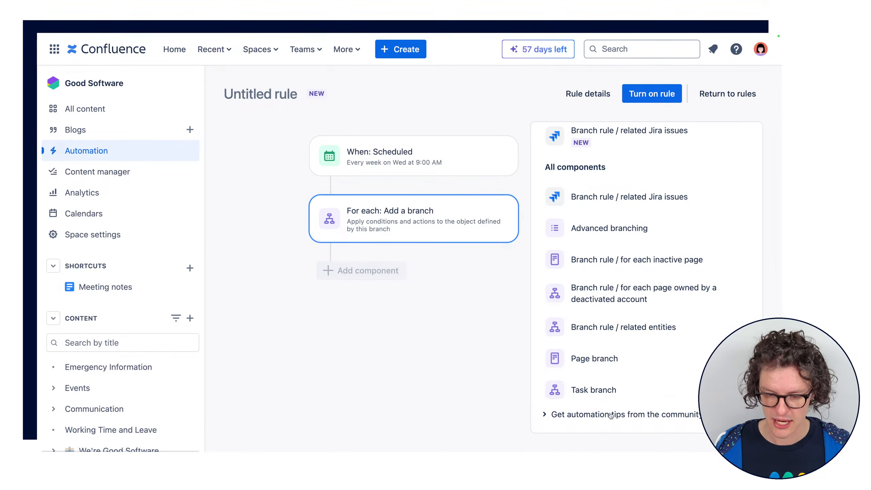
pyautogui.click(582, 364)
# Replace the page branch's author criterion with last updated more than 6 months, and continue
pyautogui.click(663, 206)
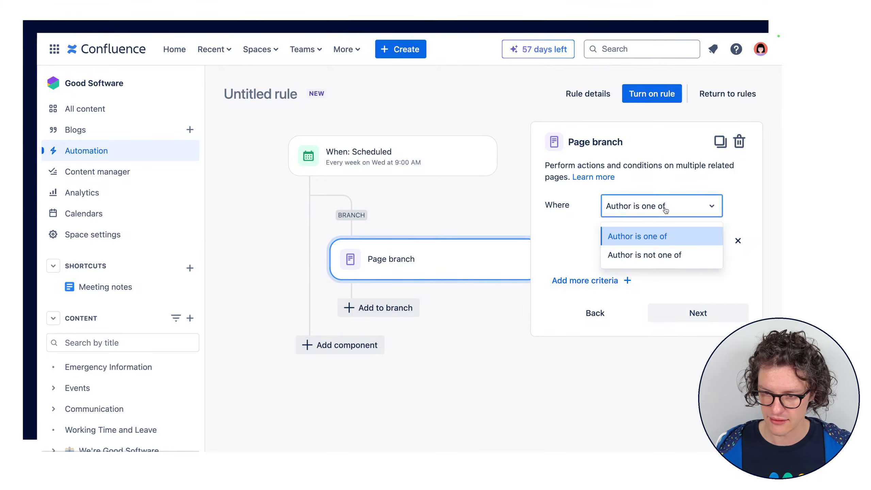
pyautogui.click(738, 241)
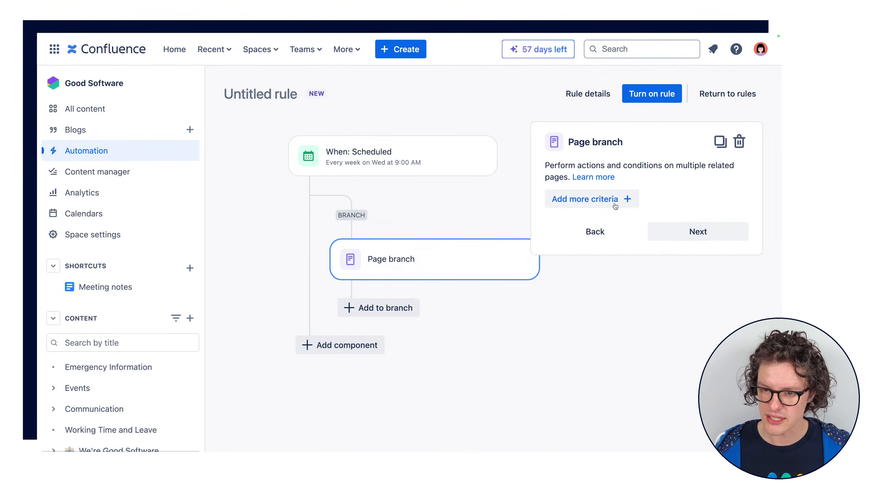
pyautogui.click(603, 199)
pyautogui.click(564, 282)
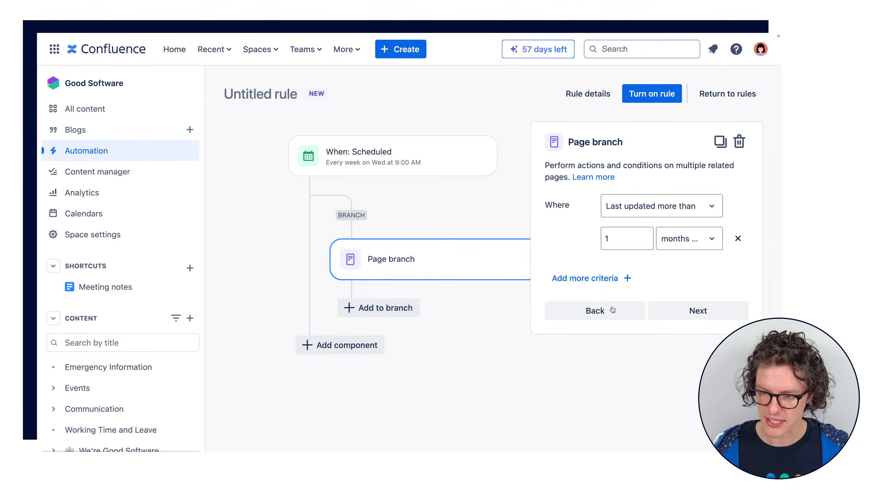
pyautogui.click(622, 238)
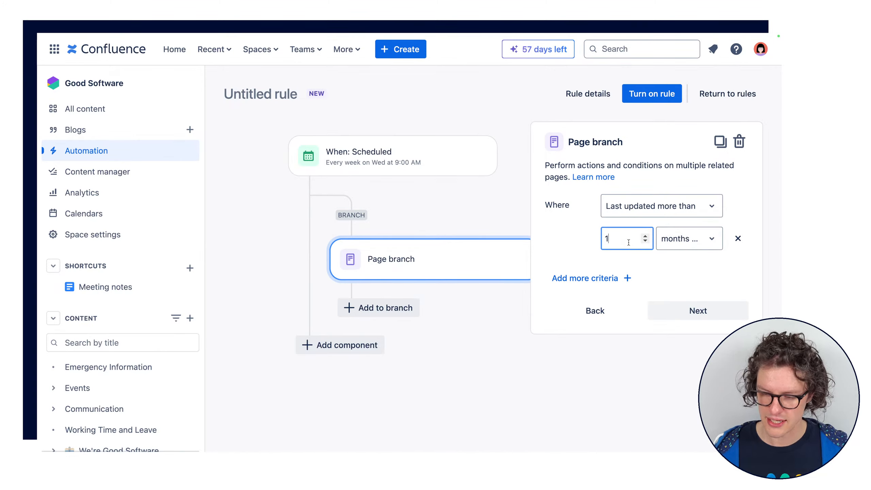
pyautogui.write('6')
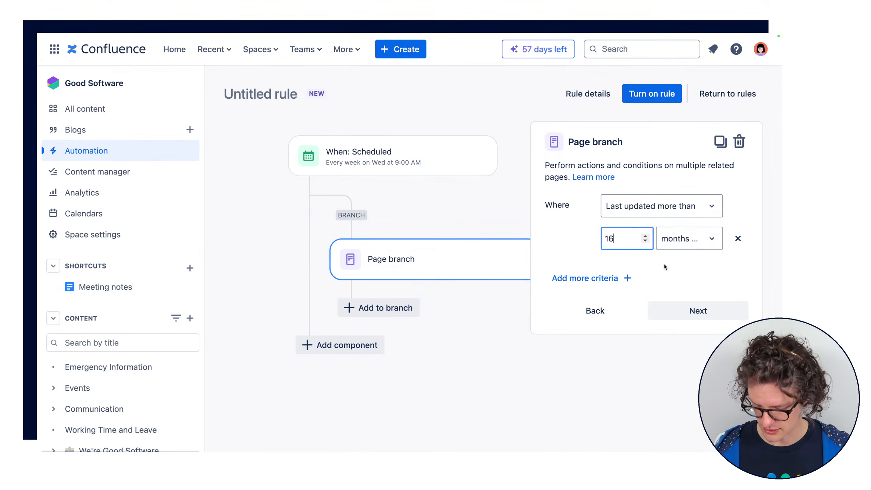
pyautogui.click(608, 239)
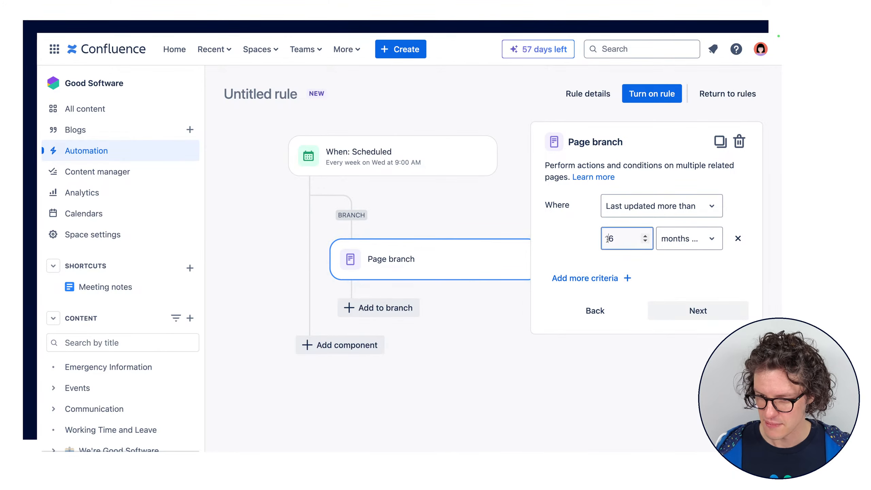
pyautogui.press('BackSpace')
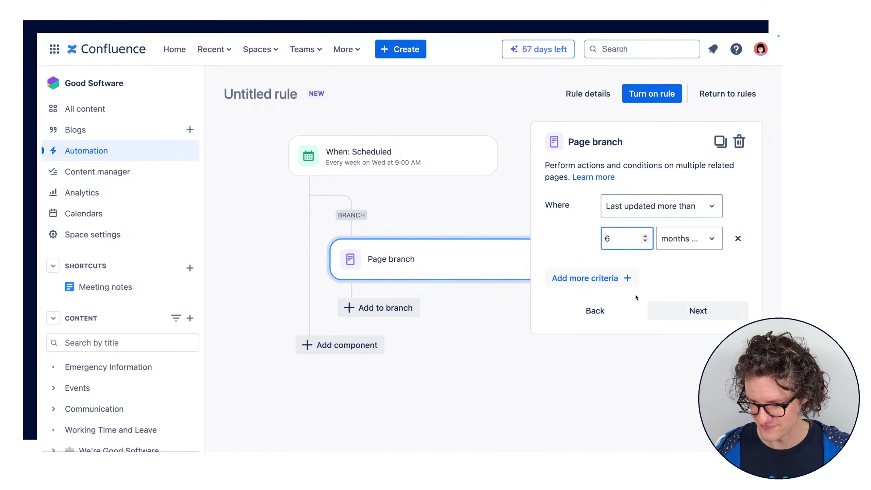
pyautogui.click(690, 311)
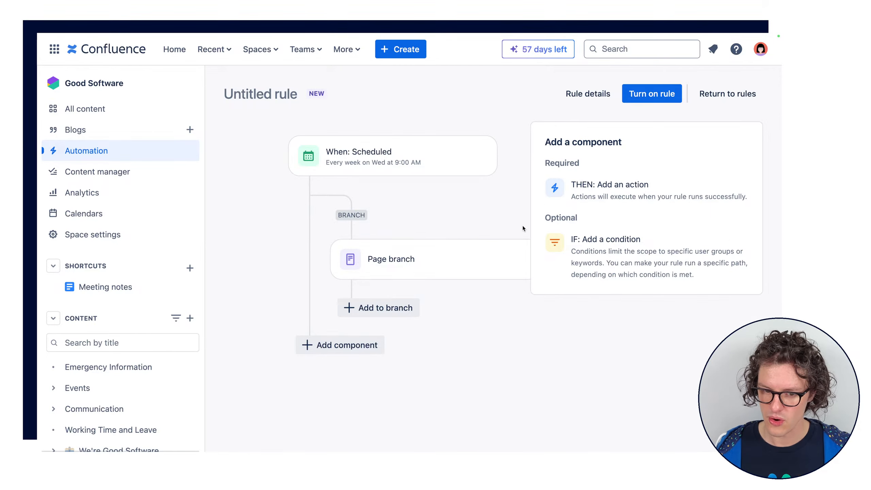
# Add an Archive page action inside the page branch, leaving its parent-page option unticked
pyautogui.click(402, 259)
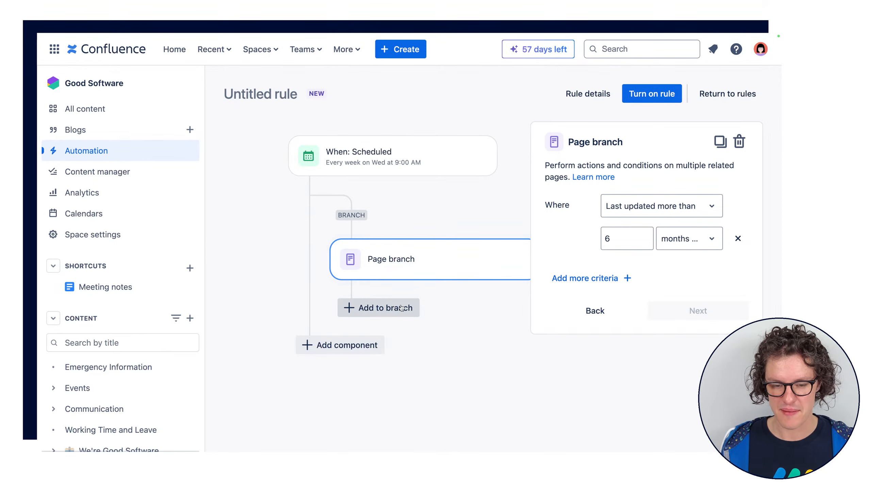
pyautogui.click(401, 308)
pyautogui.click(643, 168)
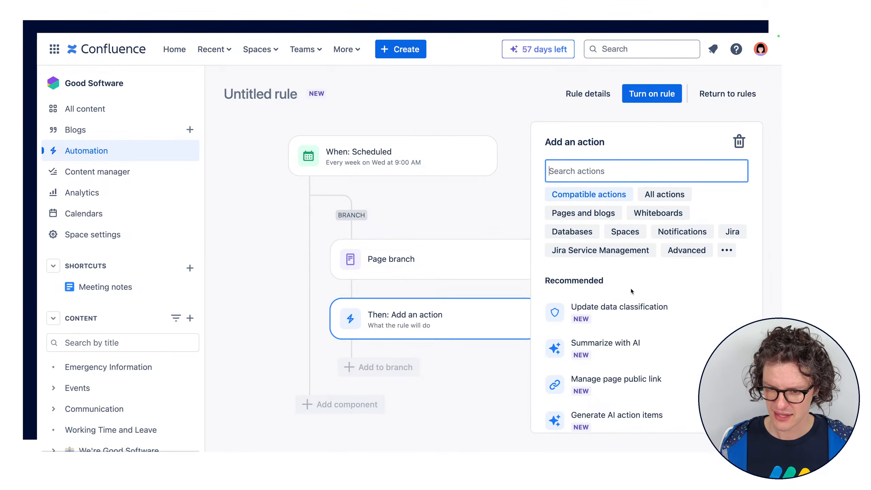
pyautogui.write('arch')
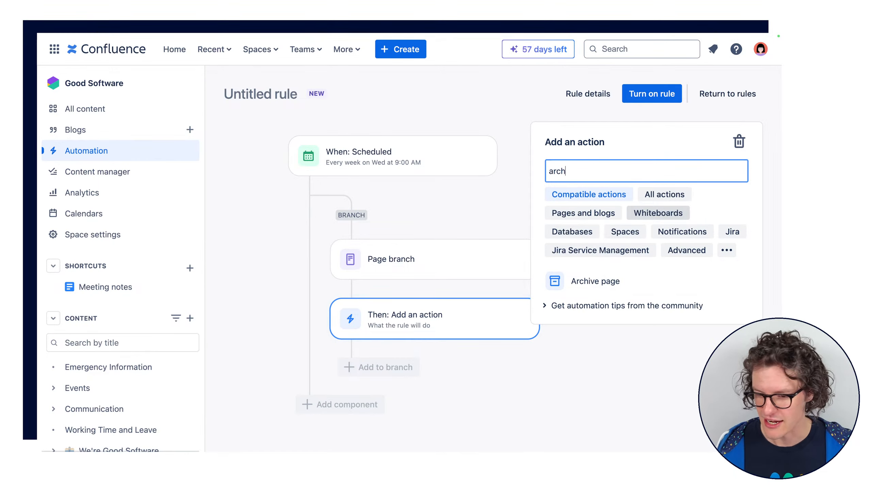
pyautogui.click(614, 280)
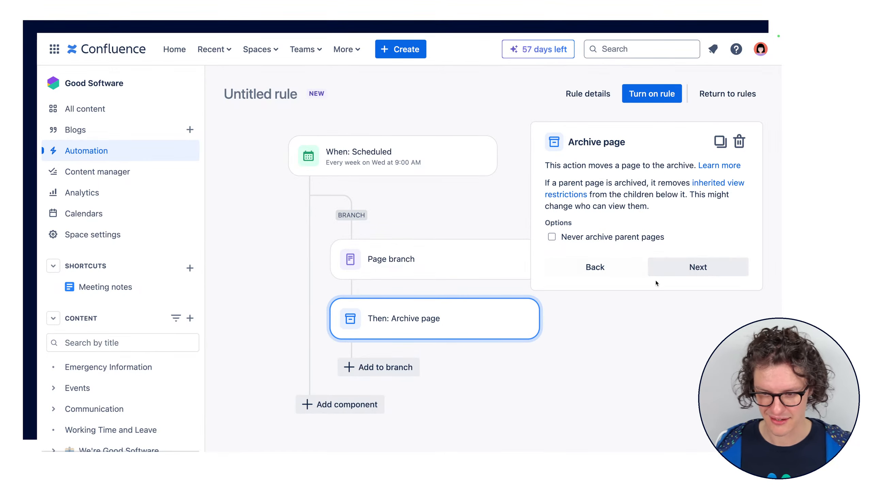
pyautogui.click(670, 268)
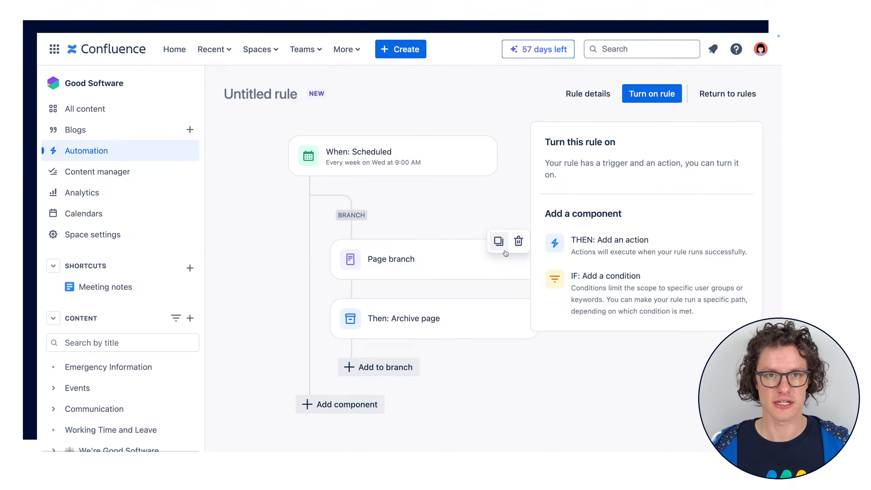
# Discard the newly started second branch and delete the page branch with its archive action, keeping only the scheduled trigger
pyautogui.click(446, 263)
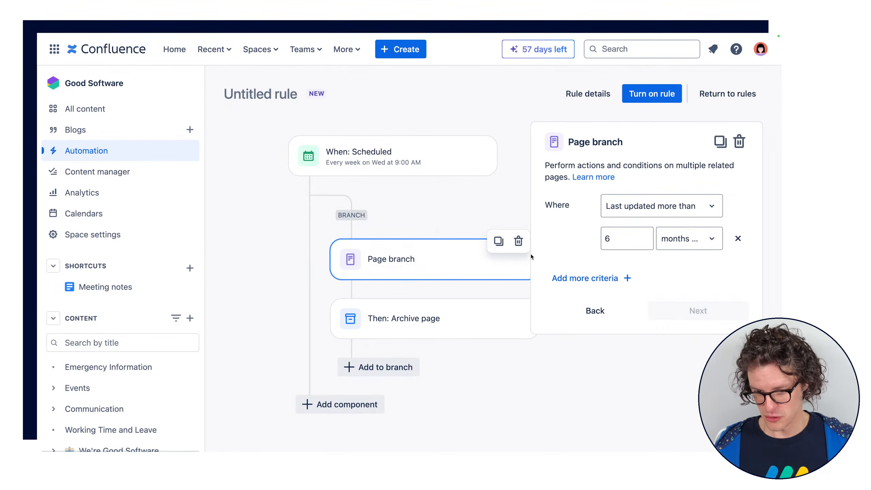
pyautogui.click(595, 310)
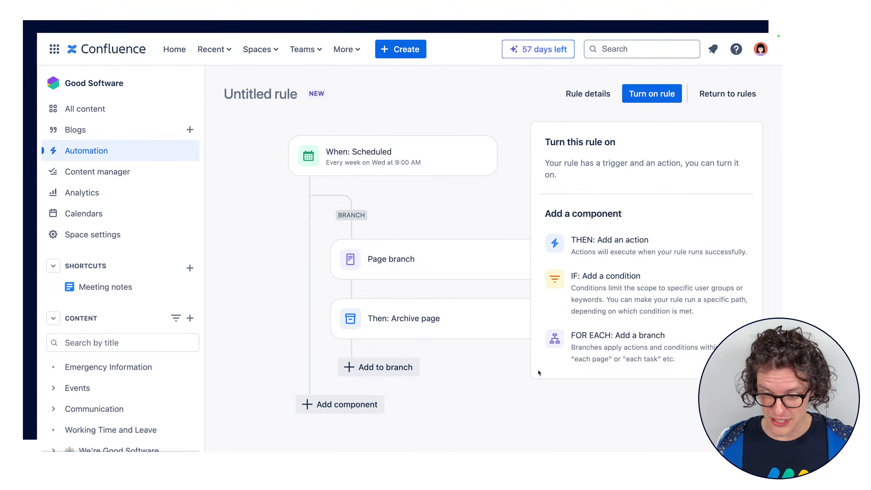
pyautogui.click(593, 348)
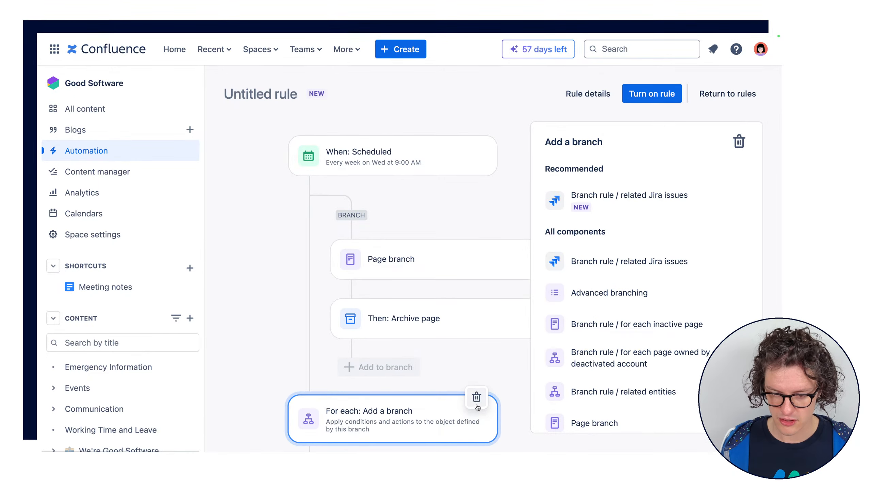
pyautogui.click(475, 403)
pyautogui.click(488, 273)
pyautogui.click(518, 242)
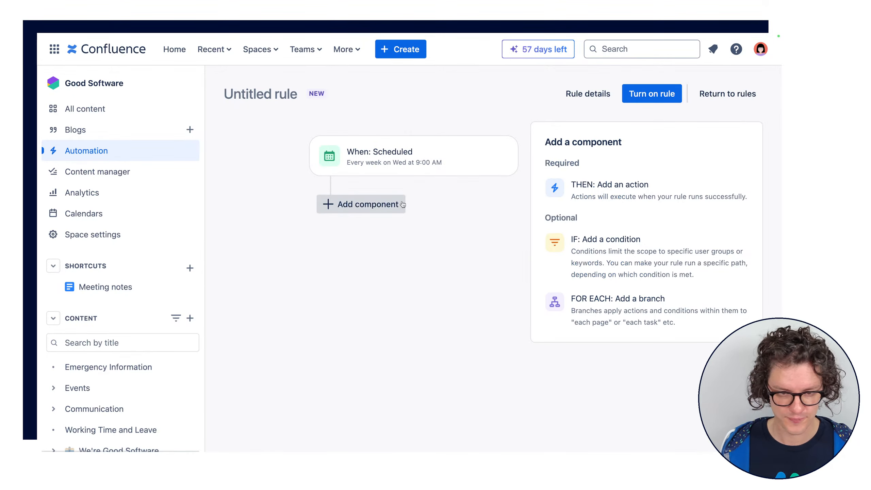
# Start a new branch after the scheduled trigger and browse the available branch types
pyautogui.click(368, 203)
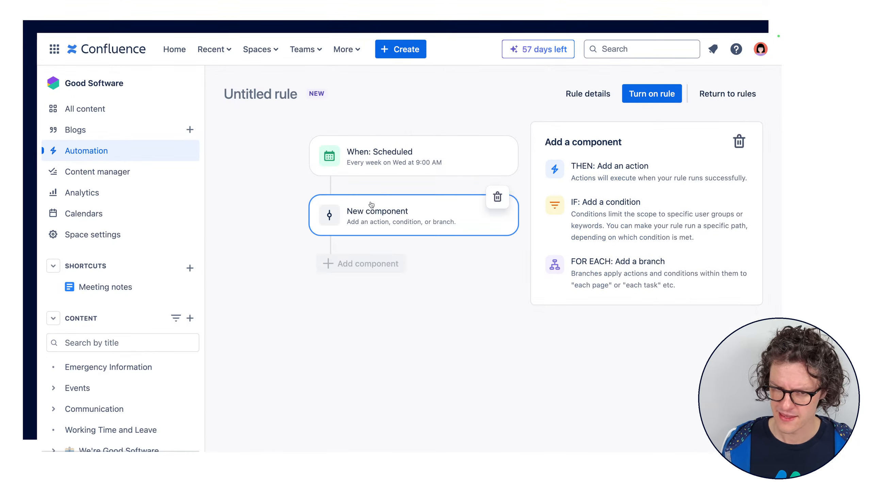
pyautogui.click(611, 280)
pyautogui.scroll(-2, 722, 203)
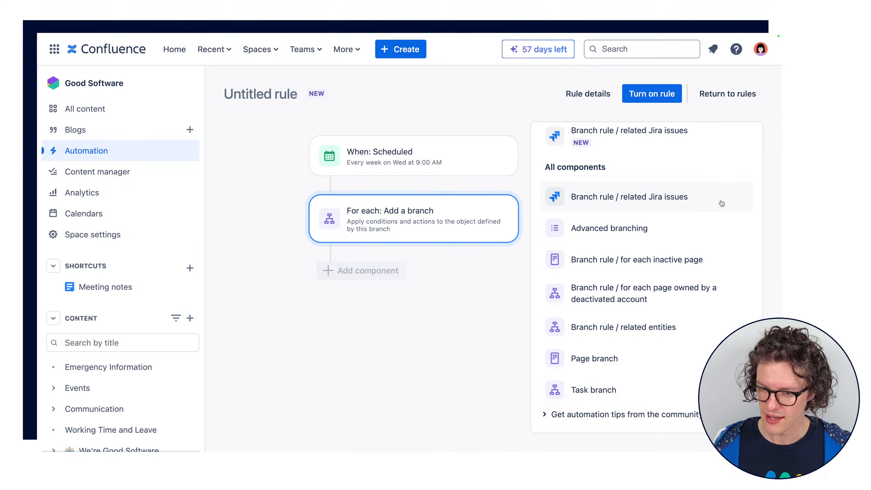
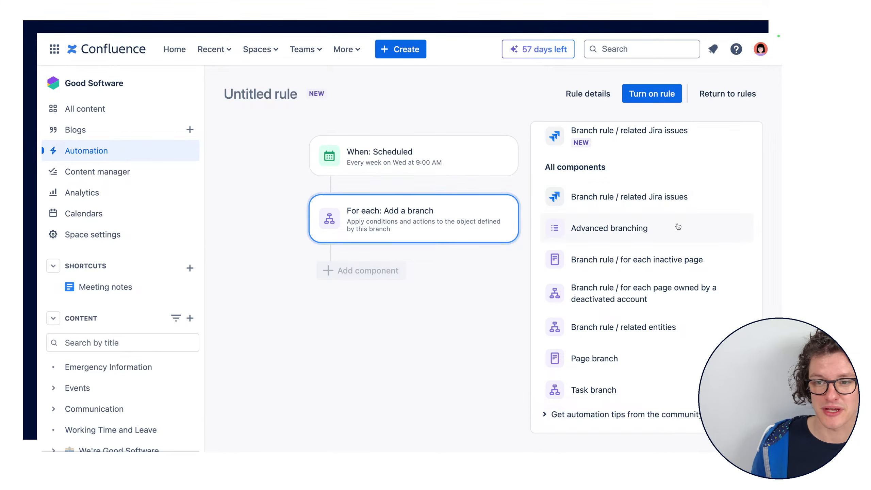
# Open the Advanced branching component, review its description of smart values, and back out without configuring it
pyautogui.scroll(2, 678, 224)
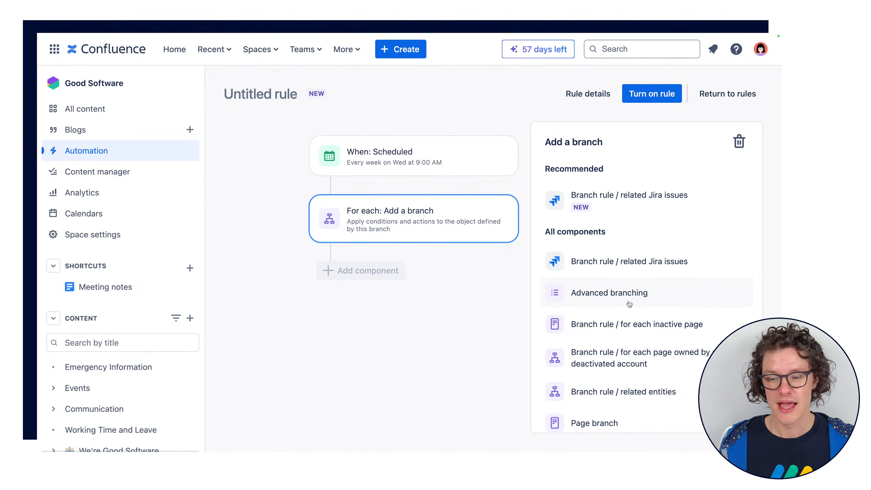
pyautogui.scroll(-2, 632, 302)
pyautogui.click(633, 240)
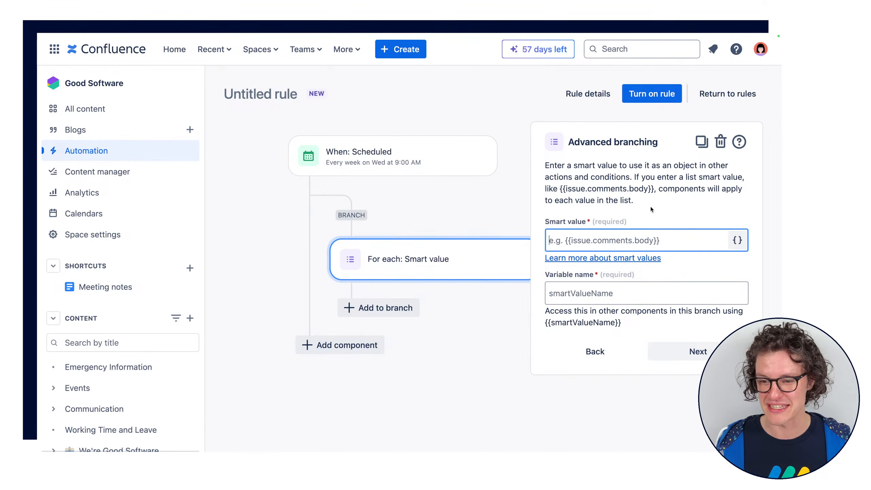
pyautogui.moveTo(651, 209); pyautogui.dragTo(543, 167)
pyautogui.click(545, 167)
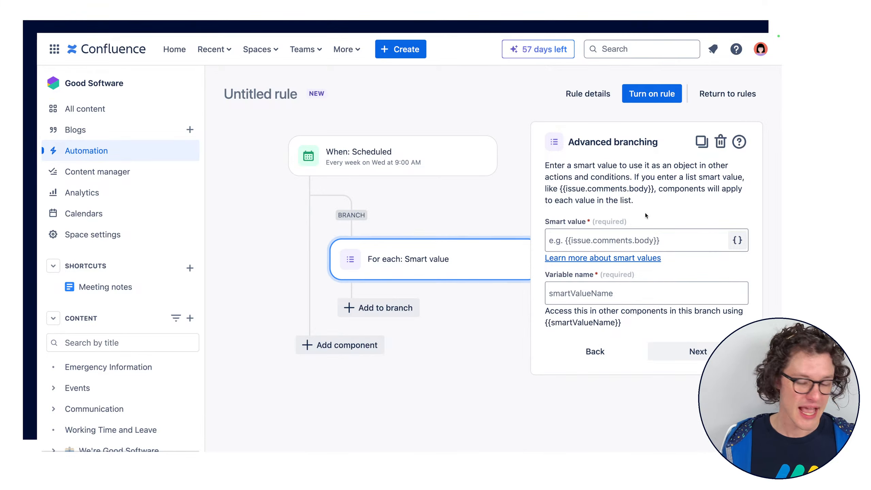
pyautogui.moveTo(546, 165); pyautogui.dragTo(649, 201)
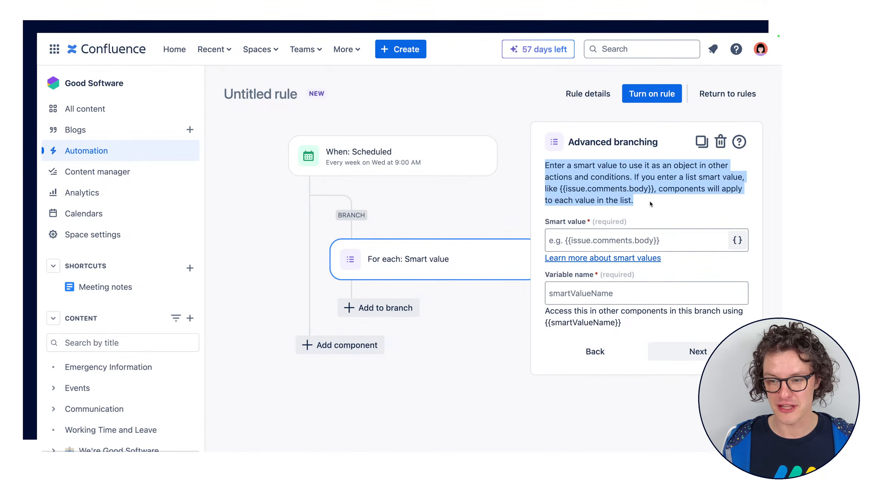
pyautogui.click(649, 201)
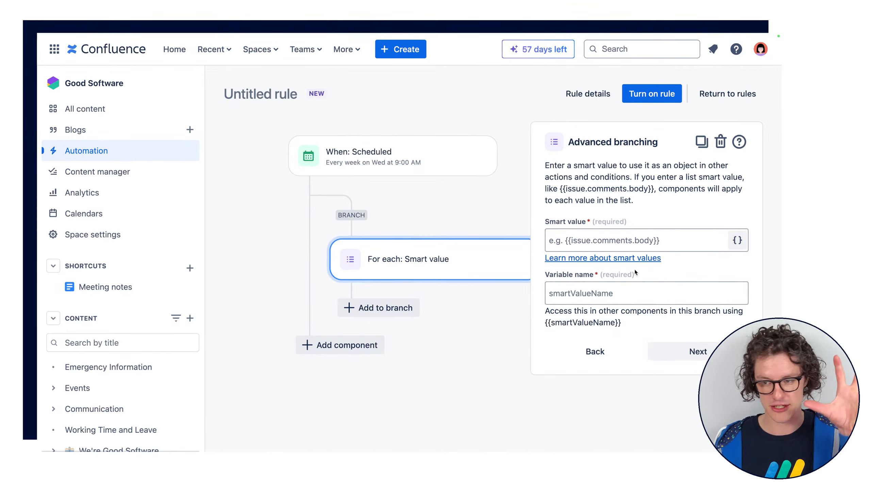
pyautogui.click(618, 354)
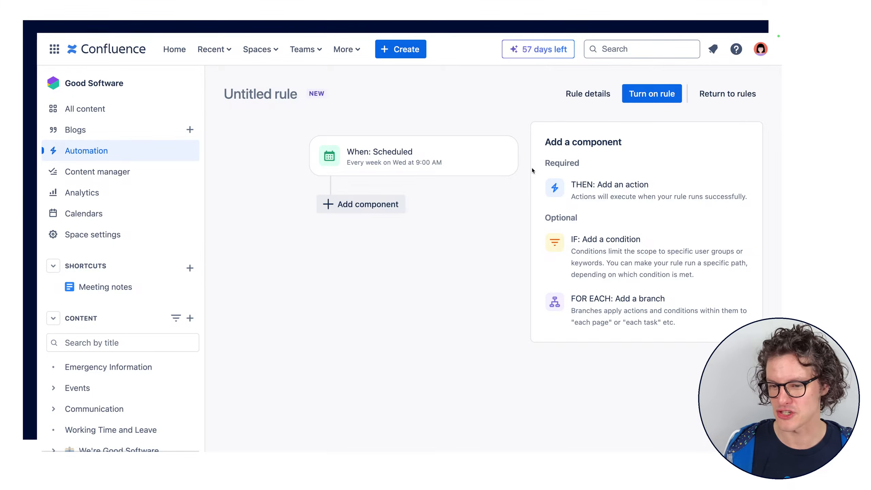
# Start a new action after the scheduled trigger and browse the available action types
pyautogui.moveTo(503, 155)
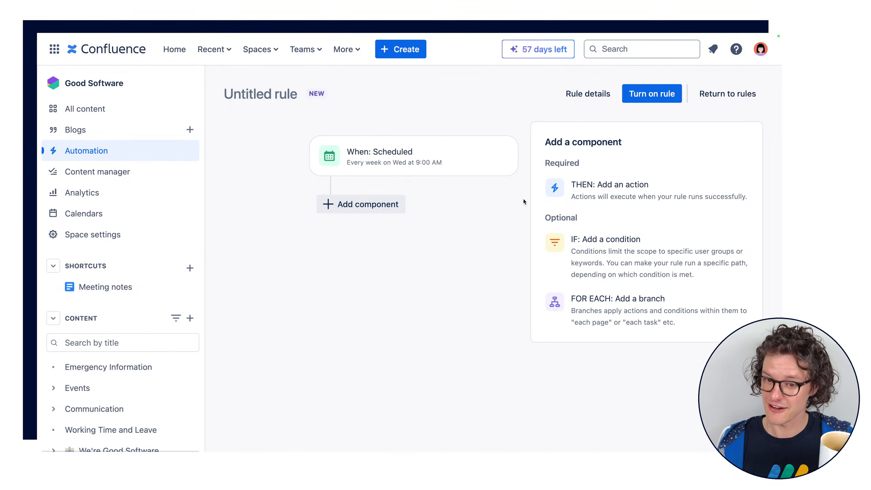
pyautogui.click(375, 211)
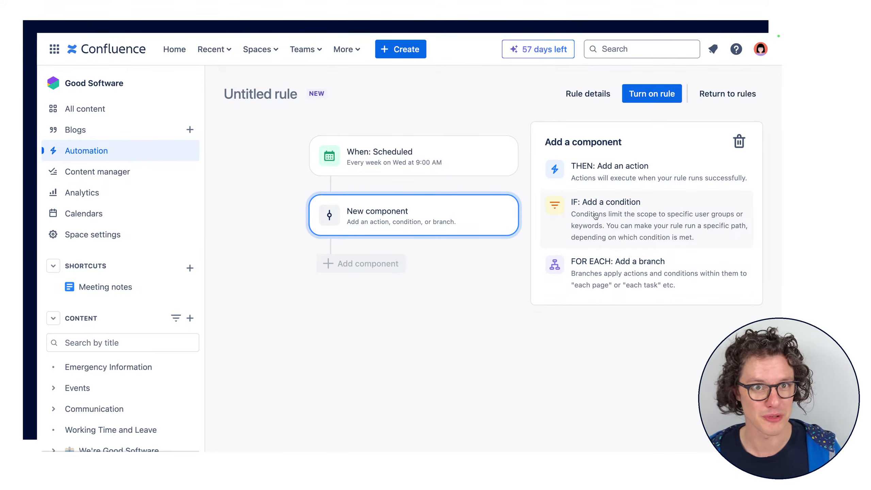
pyautogui.click(621, 178)
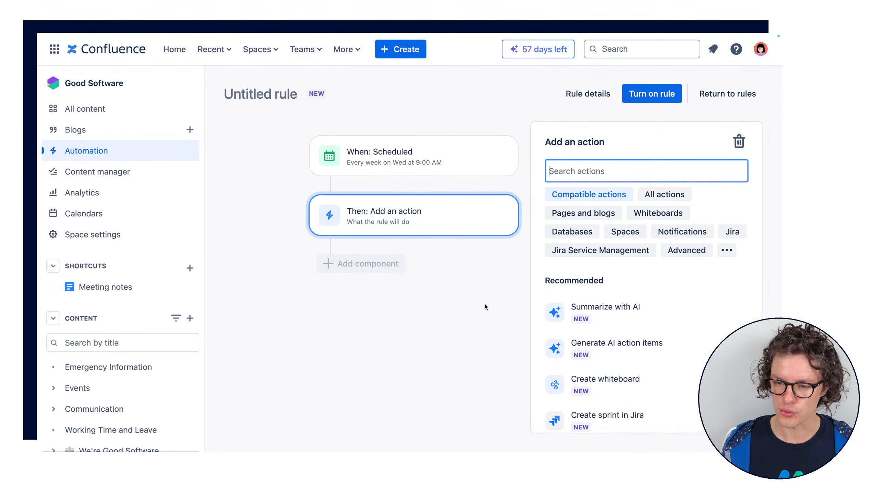
pyautogui.scroll(-5, 652, 326)
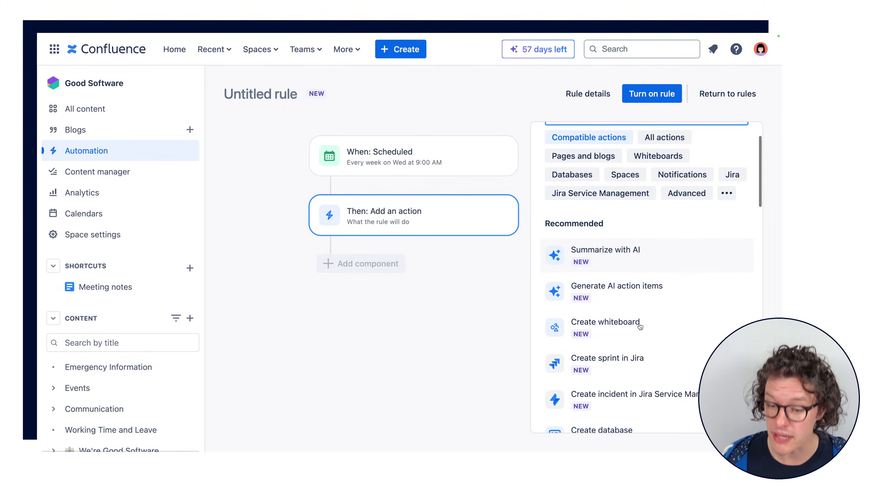
pyautogui.scroll(-1, 688, 352)
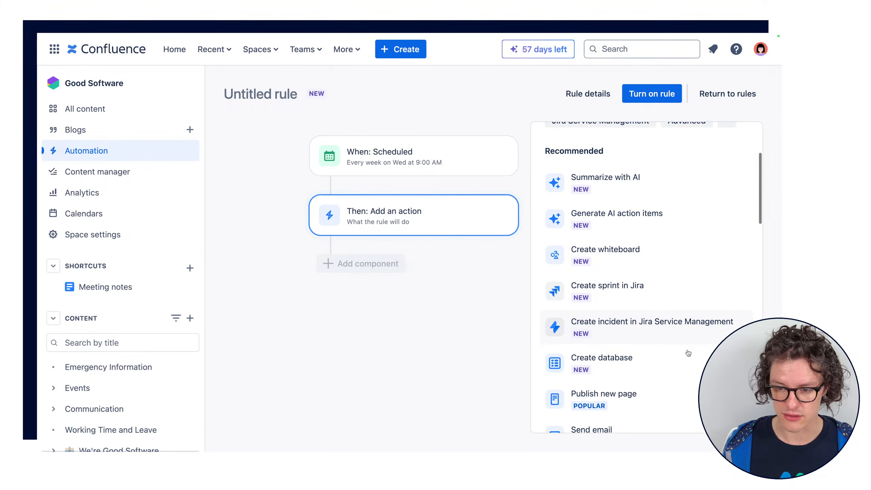
pyautogui.scroll(-7, 661, 259)
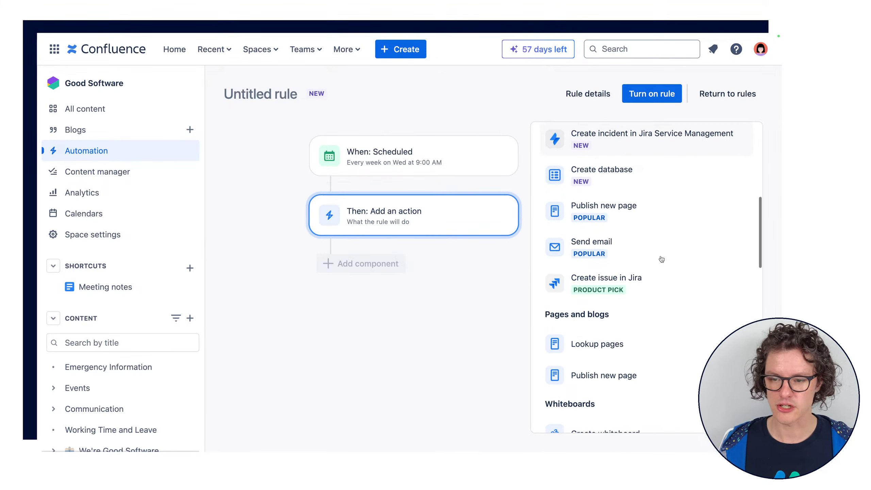
pyautogui.scroll(-10, 659, 242)
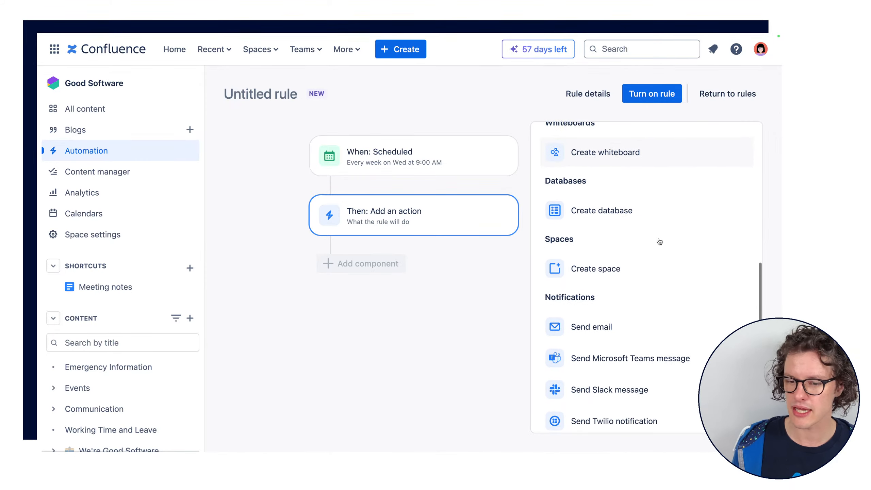
pyautogui.scroll(-6, 659, 242)
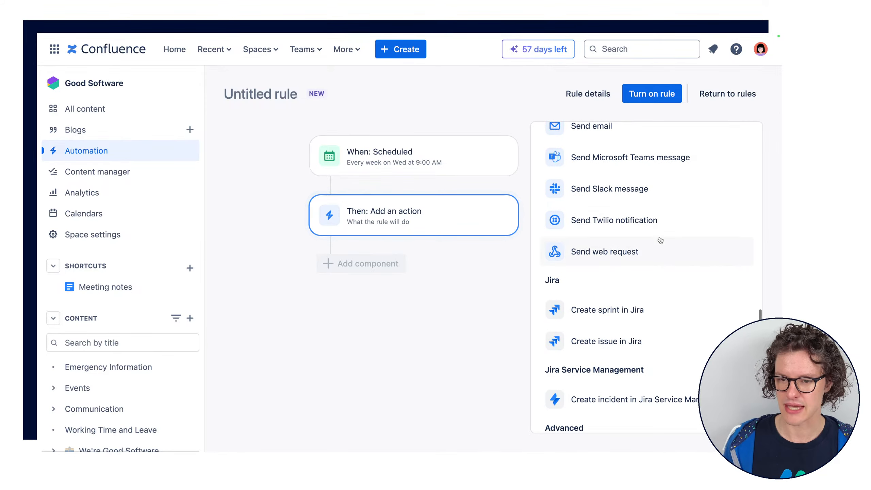
pyautogui.scroll(-3, 645, 185)
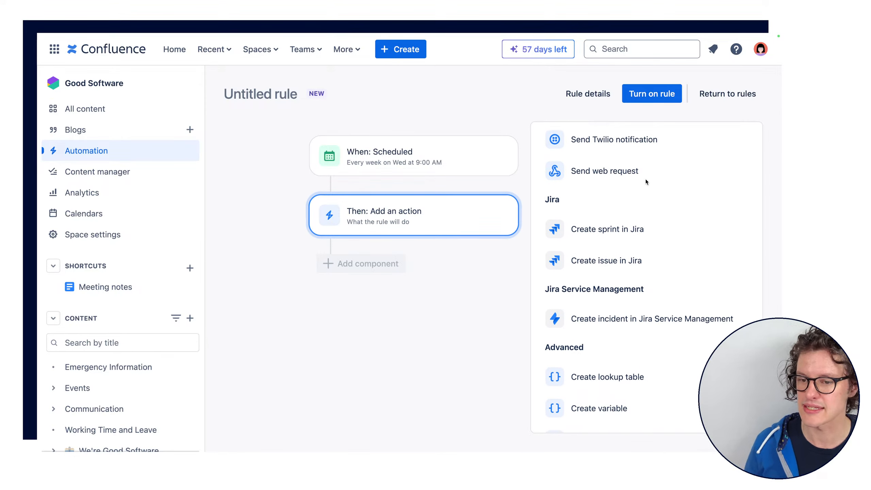
pyautogui.scroll(-4, 646, 181)
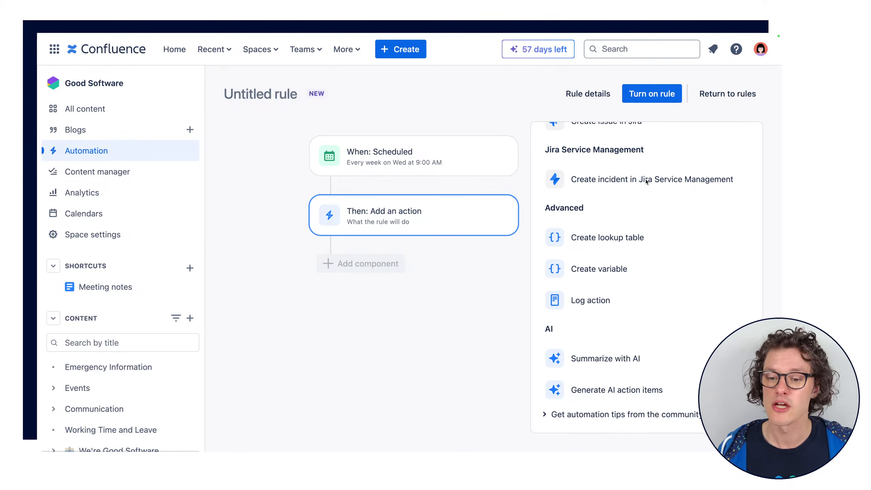
pyautogui.scroll(20, 645, 180)
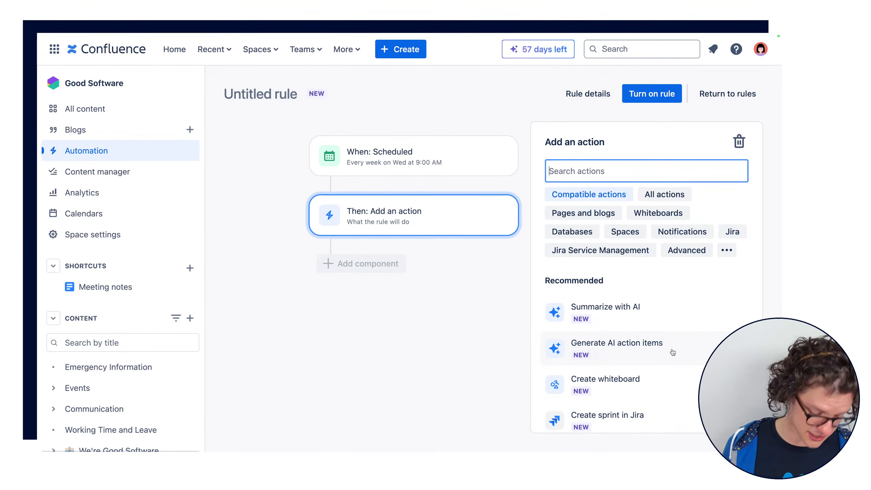
# Find and add a Send email action, and set the confluence-users group as its recipient
pyautogui.write('email')
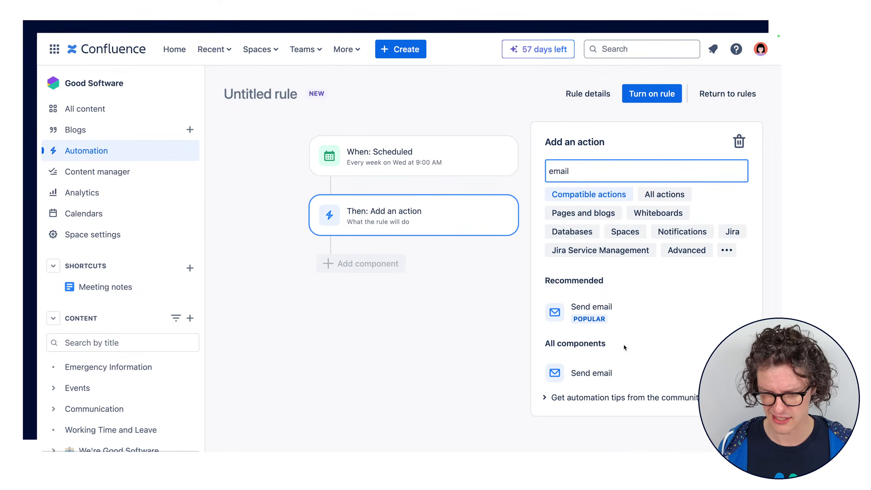
pyautogui.click(591, 310)
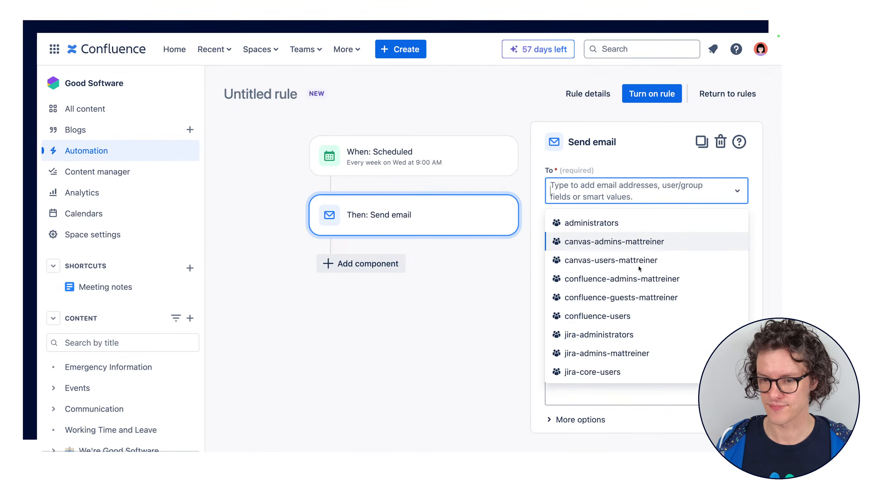
pyautogui.scroll(-5, 638, 266)
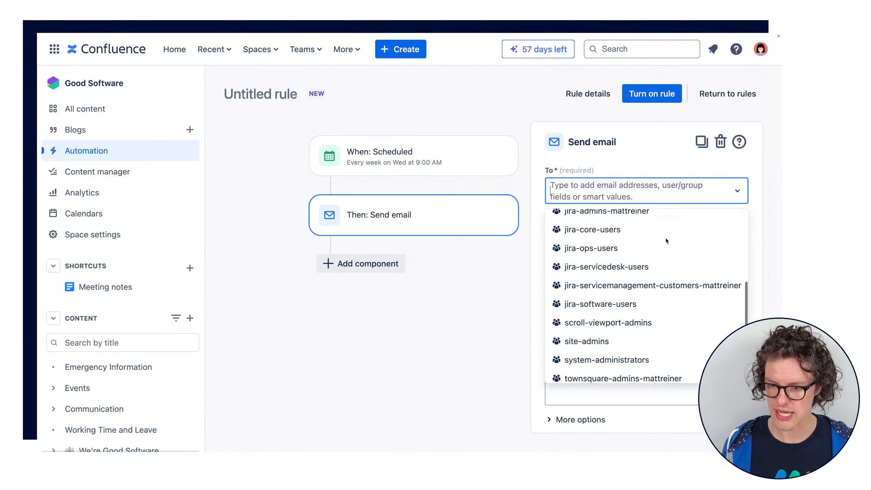
pyautogui.scroll(5, 665, 238)
pyautogui.write('maggi')
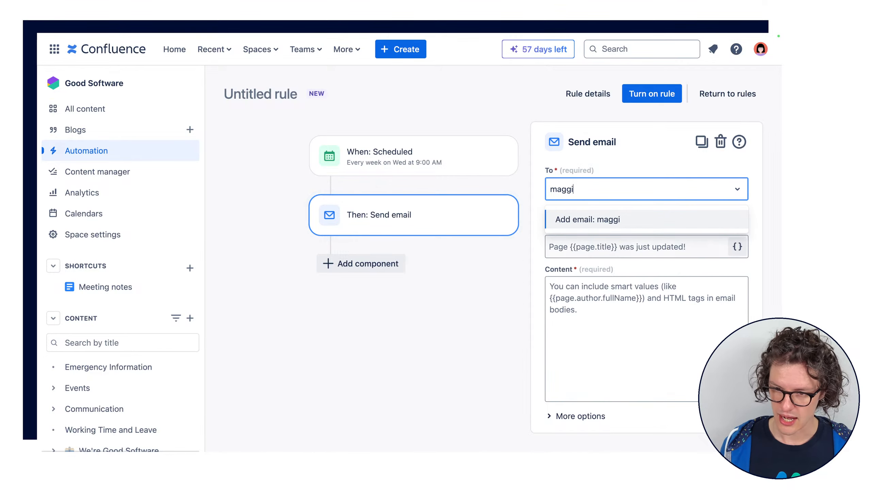
pyautogui.press('BackSpace')
pyautogui.press('BackSpace')
pyautogui.press('BackSpace')
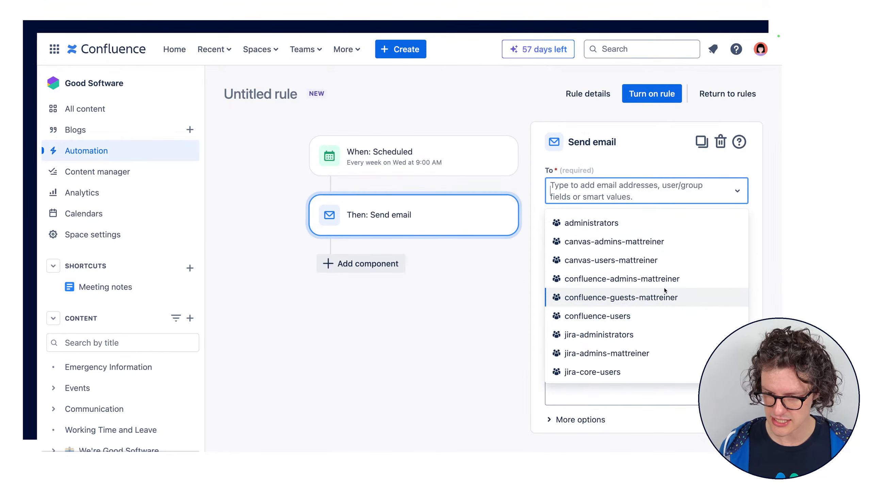
pyautogui.scroll(-5, 664, 287)
pyautogui.scroll(5, 663, 283)
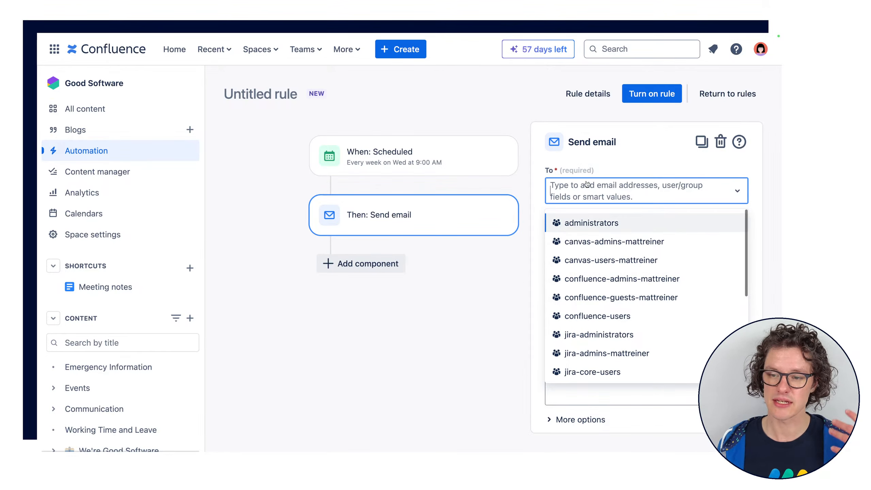
pyautogui.scroll(-3, 622, 295)
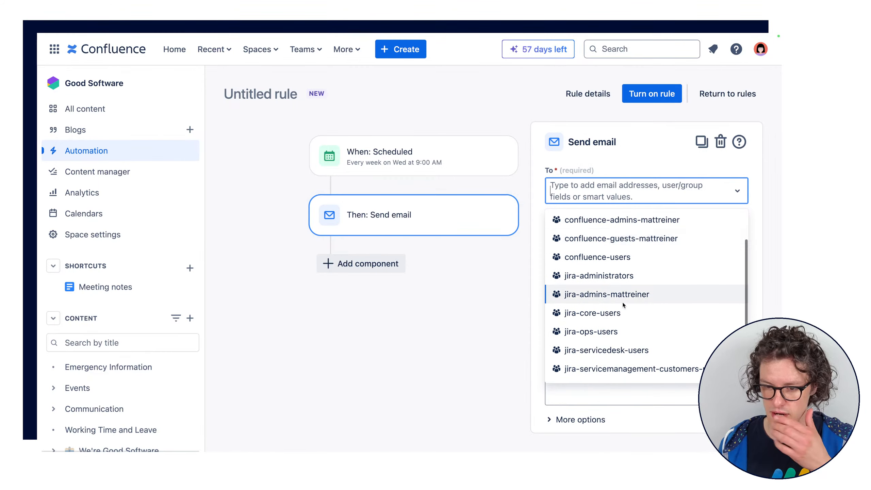
pyautogui.click(624, 255)
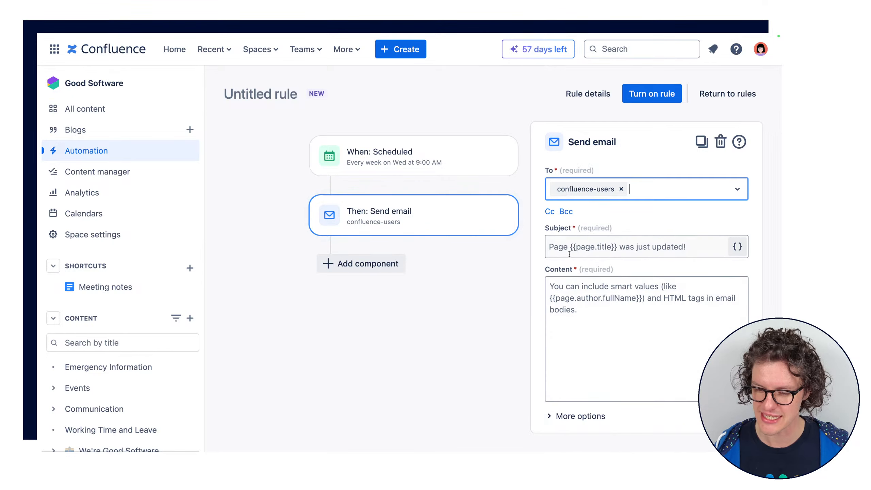
# Set the email's subject to "Weekly Meeting Notes {{now.withNextDay('MON')}}"
pyautogui.click(585, 253)
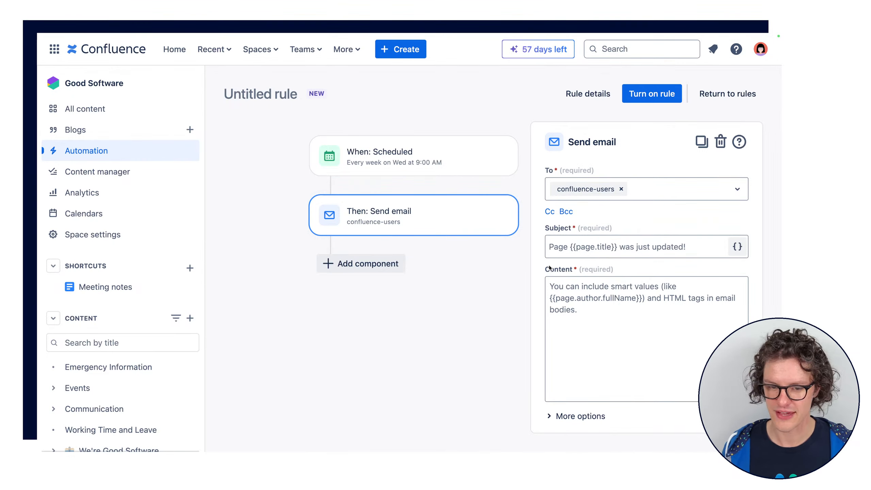
pyautogui.click(580, 246)
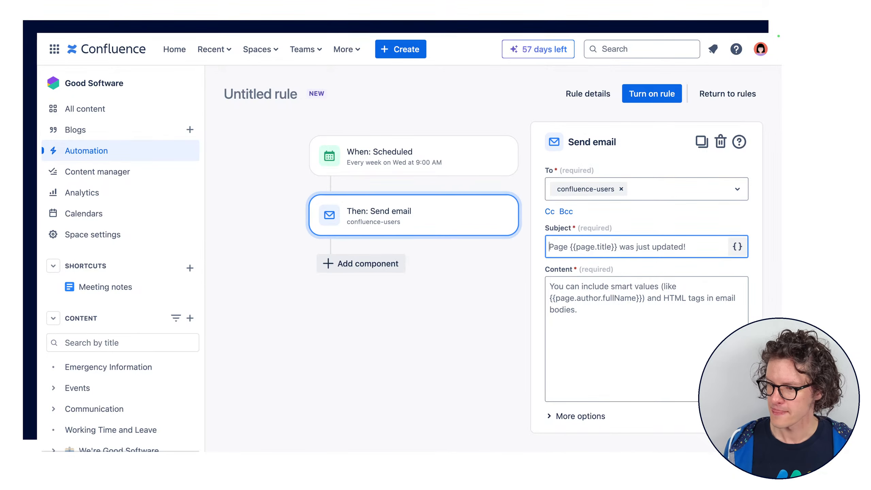
pyautogui.press('super+Tab')
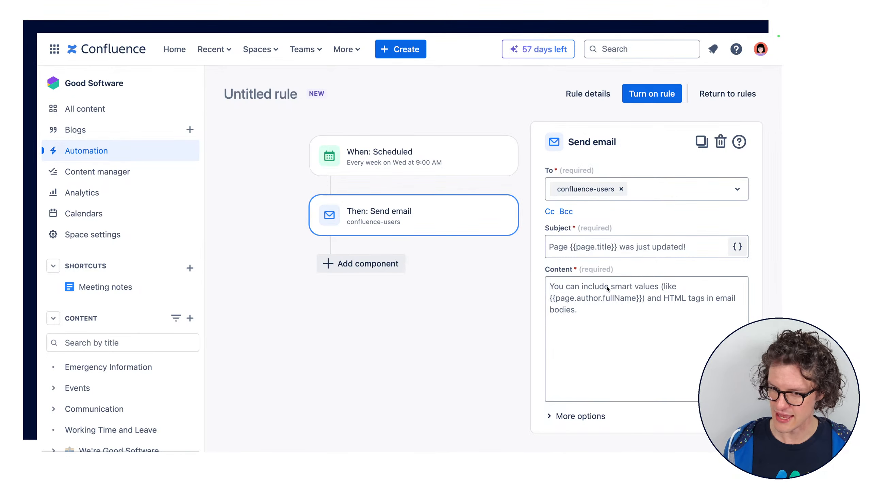
pyautogui.click(590, 250)
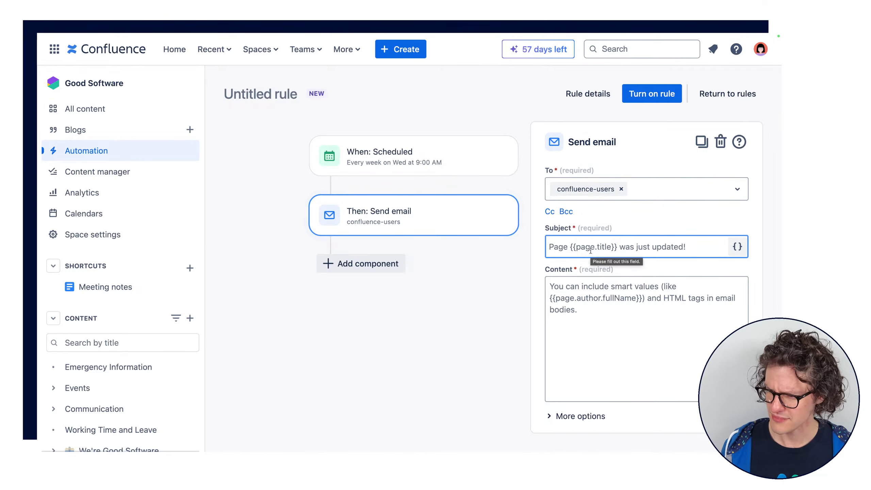
pyautogui.write('Weekly ')
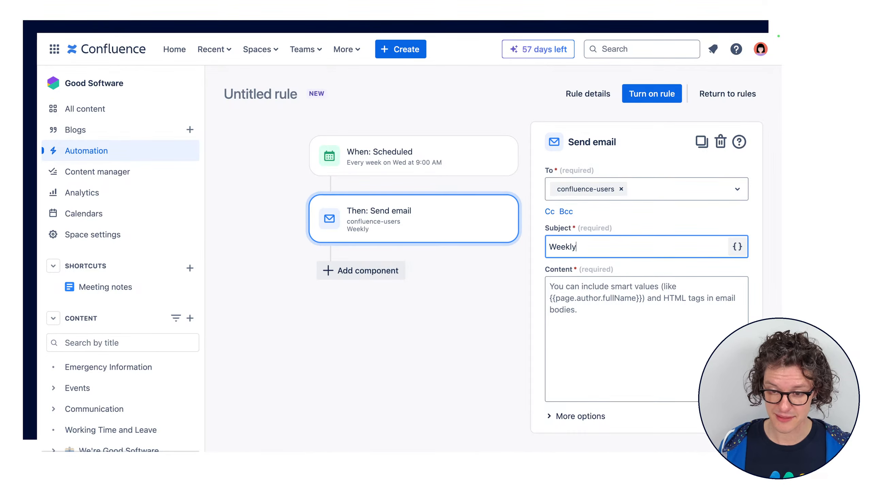
pyautogui.write('Mee')
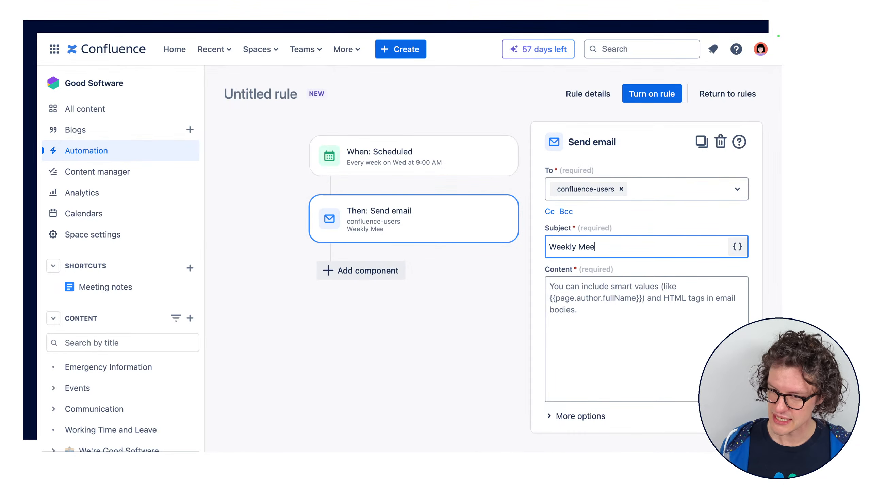
pyautogui.write('ting Notes')
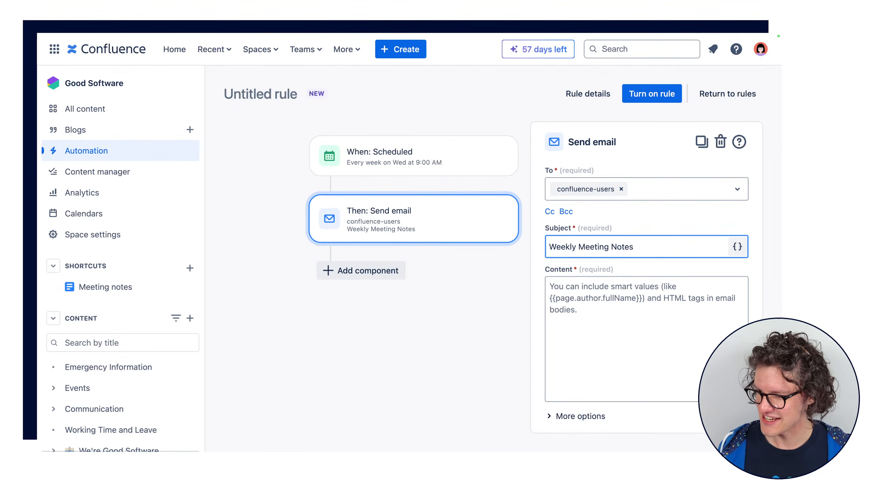
pyautogui.press('Tab')
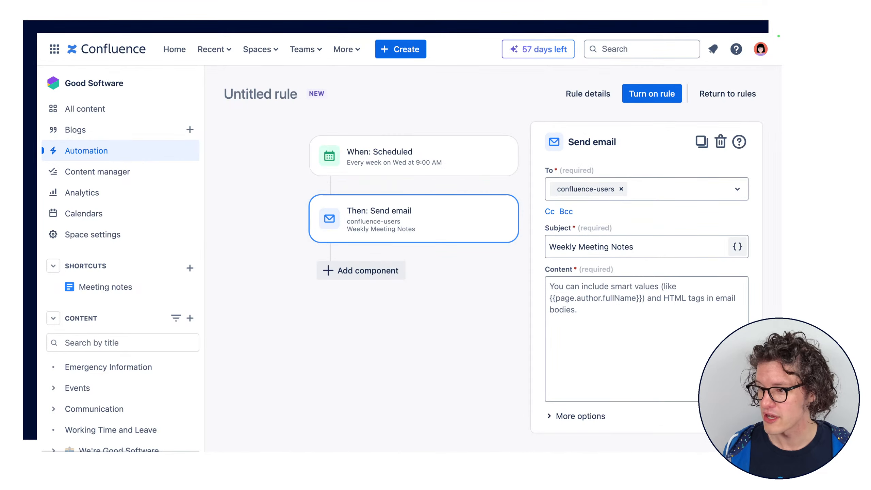
pyautogui.click(662, 252)
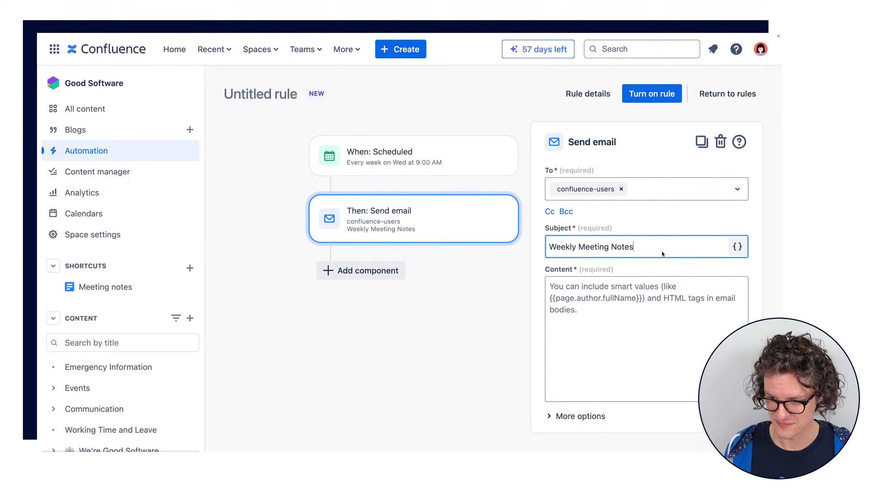
pyautogui.write("{{now.withNextDay('MON')}}")
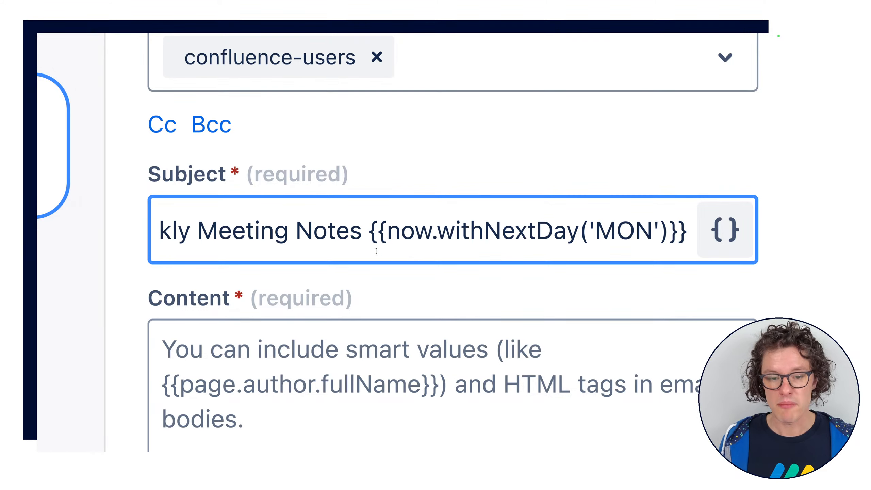
# Examine the parts of the {{now.withNextDay('MON')}} smart value in the email's subject
pyautogui.click(369, 232)
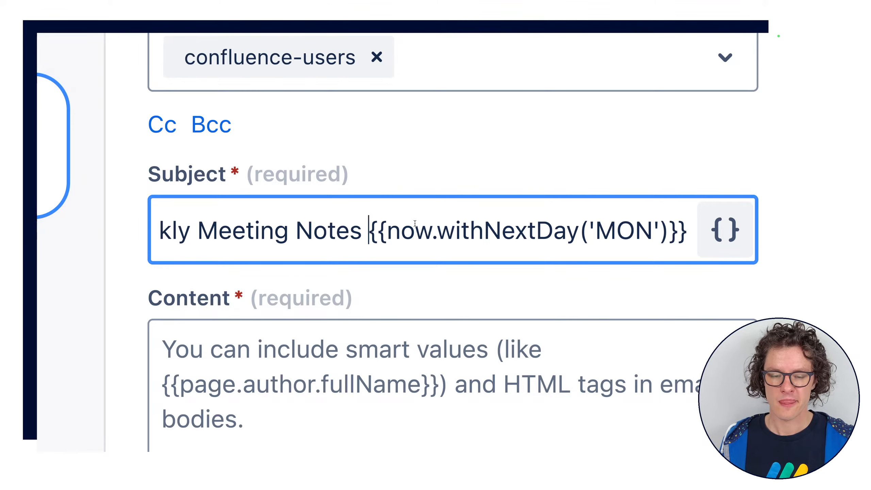
pyautogui.moveTo(387, 232); pyautogui.dragTo(430, 231)
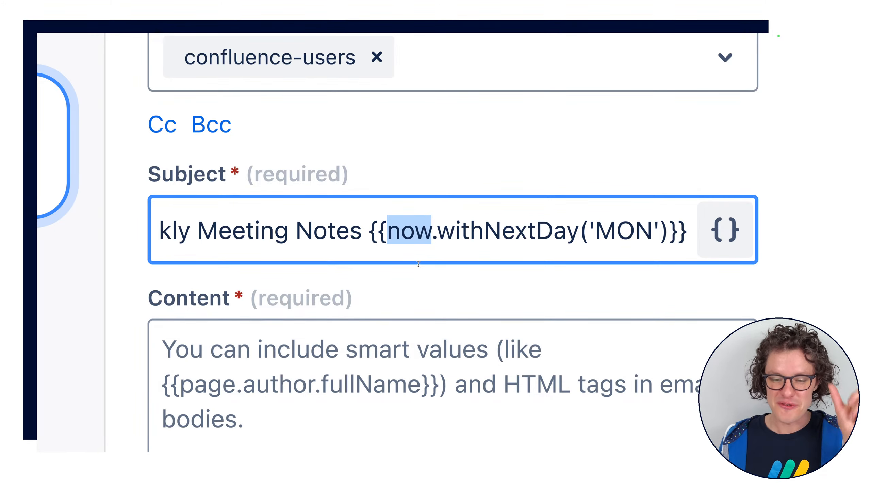
pyautogui.moveTo(437, 232); pyautogui.dragTo(658, 238)
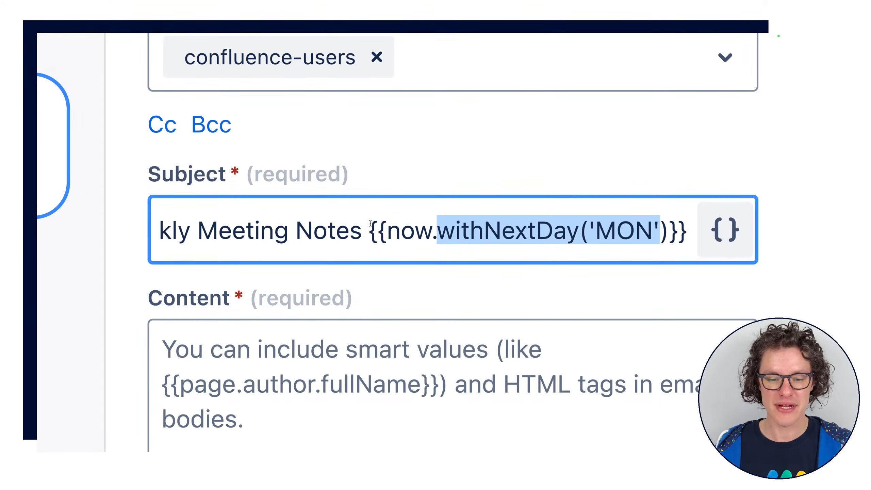
pyautogui.moveTo(369, 230); pyautogui.dragTo(687, 219)
pyautogui.click(688, 219)
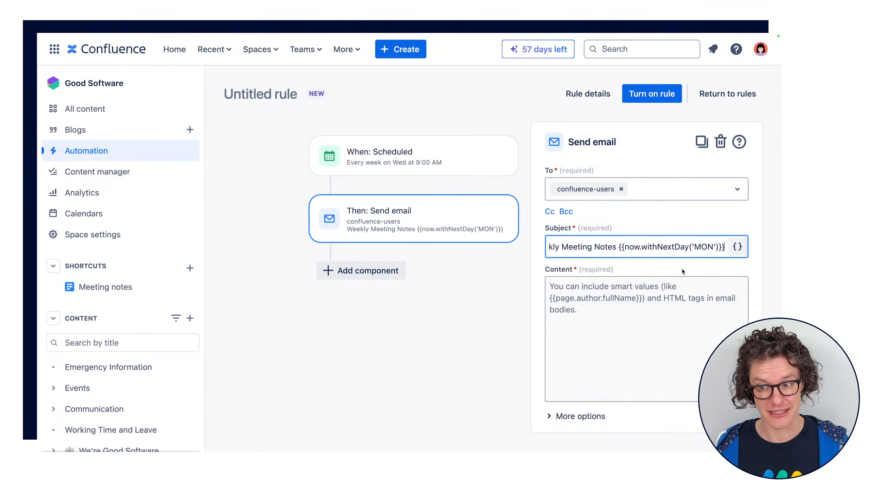
pyautogui.click(694, 267)
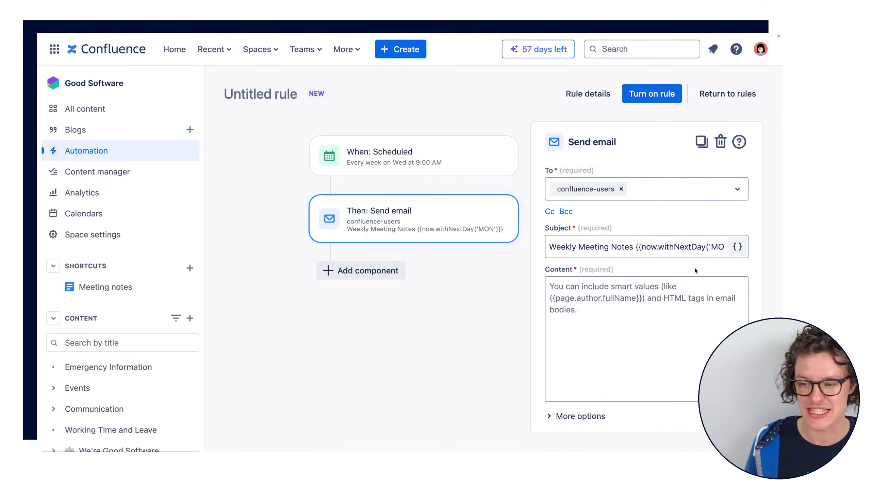
# Open the smart values library for the email's subject and search it for "page", looking through the matches
pyautogui.click(737, 247)
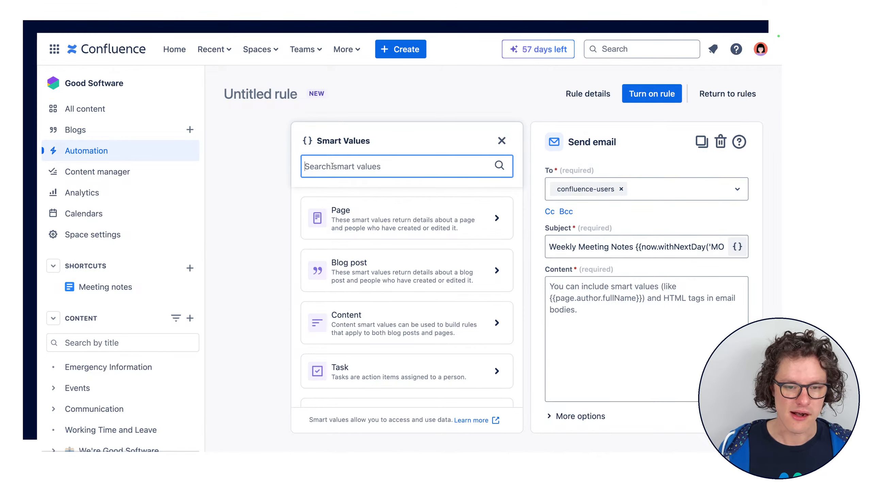
pyautogui.scroll(-5, 367, 270)
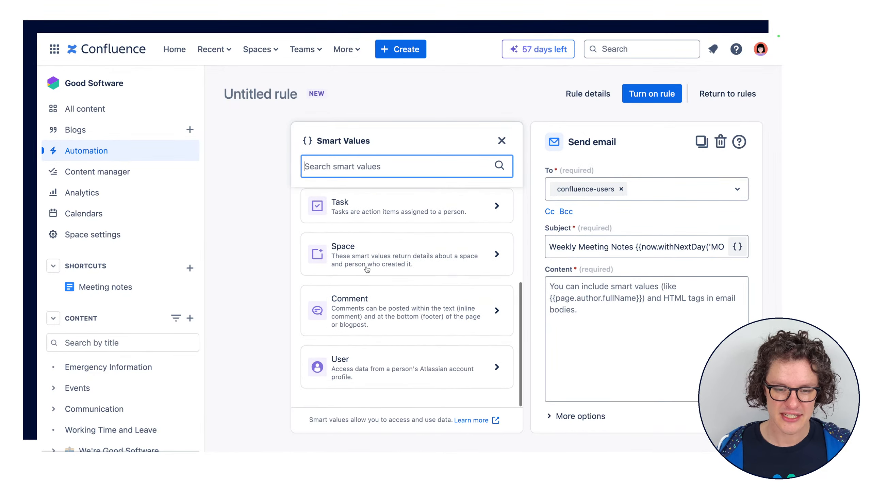
pyautogui.scroll(5, 367, 270)
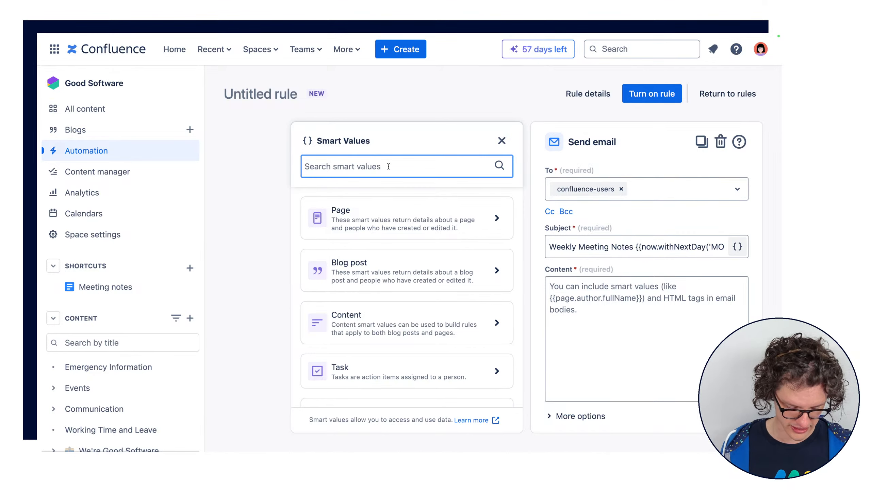
pyautogui.write('page')
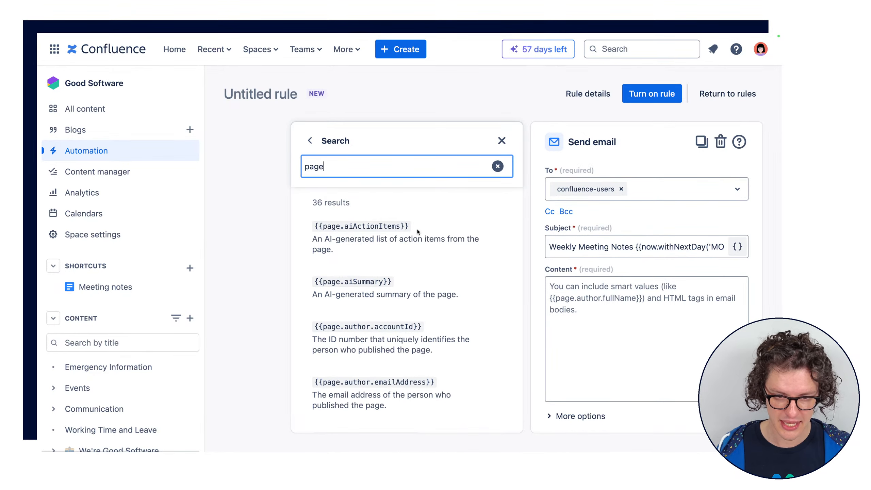
pyautogui.scroll(-6, 436, 267)
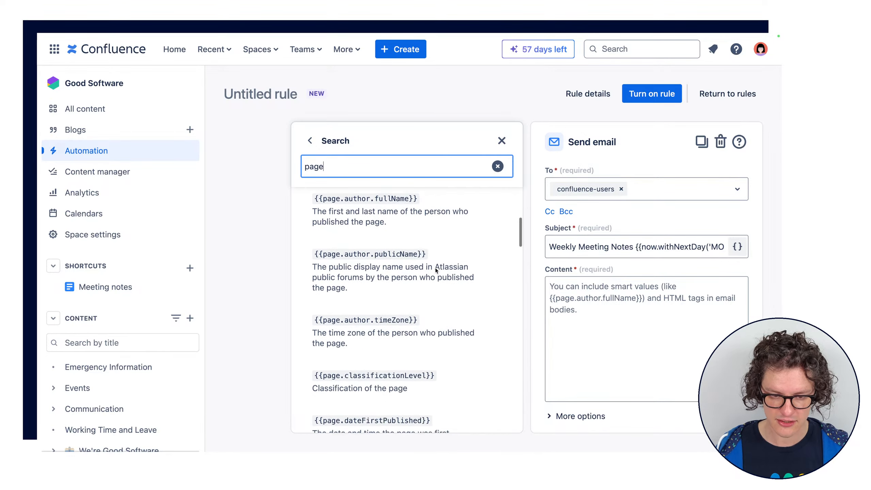
pyautogui.scroll(-7, 436, 268)
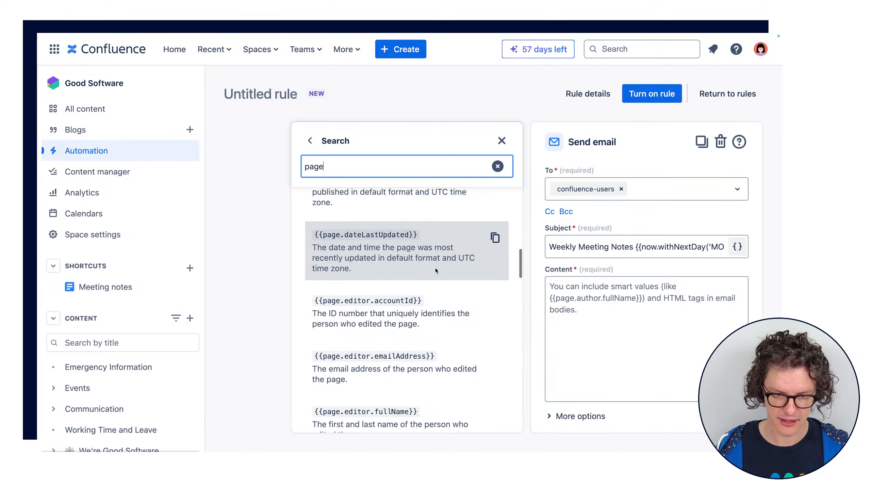
pyautogui.scroll(-8, 436, 271)
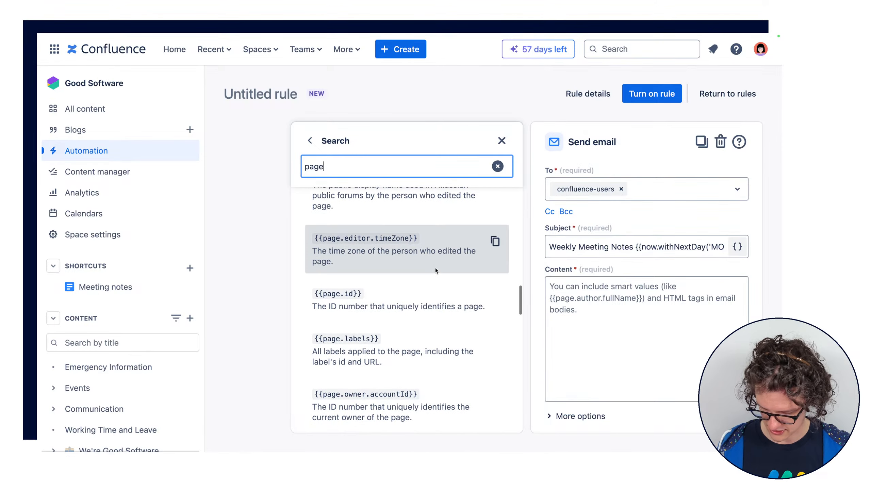
# Narrow the smart value search to "page.ti", copy {{page.title}}, and clear the search
pyautogui.write('.ti')
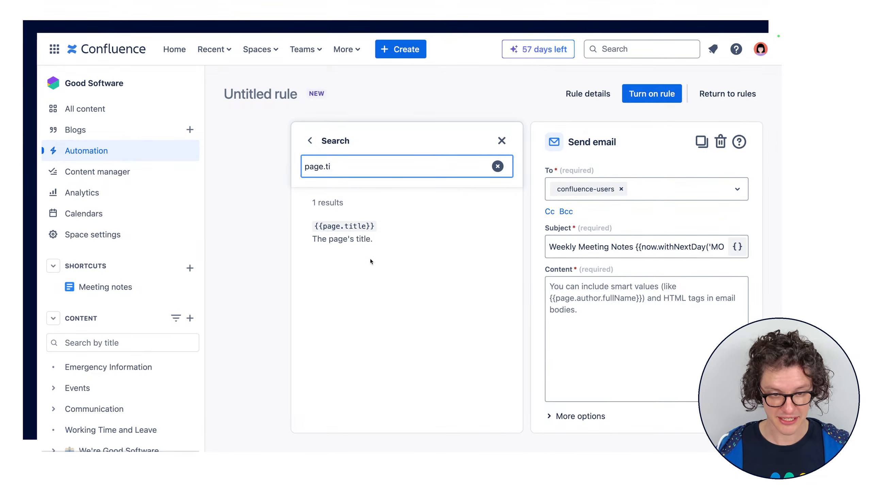
pyautogui.moveTo(317, 238)
pyautogui.mouseDown()
pyautogui.moveTo(373, 233)
pyautogui.moveTo(313, 242)
pyautogui.mouseUp()
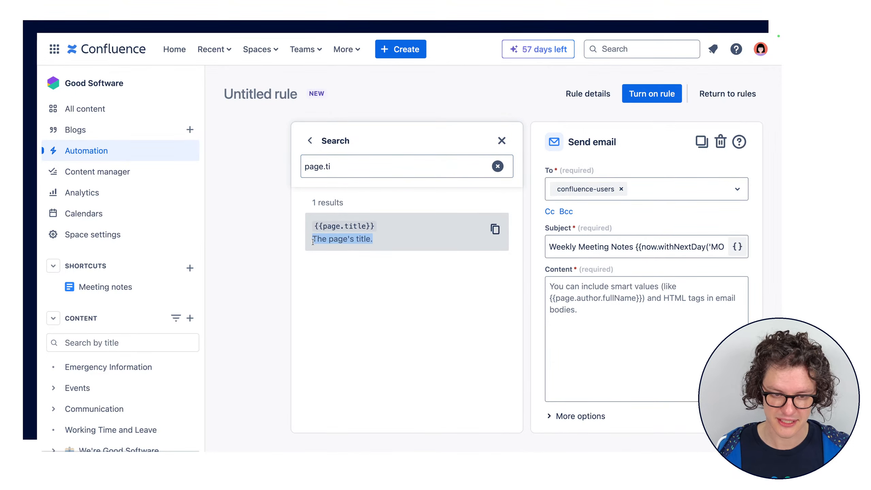
pyautogui.click(495, 229)
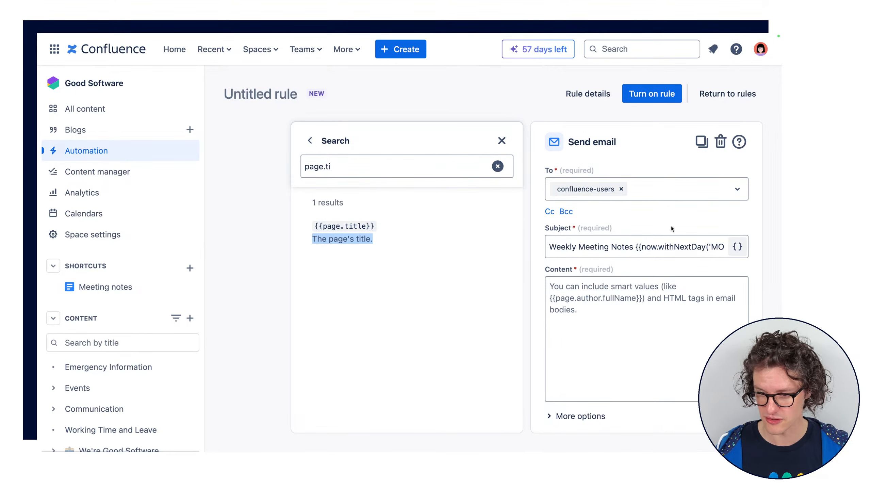
pyautogui.click(497, 166)
# Browse the smart value categories, view the Content labels smart value, and return to the category overview
pyautogui.scroll(-5, 387, 311)
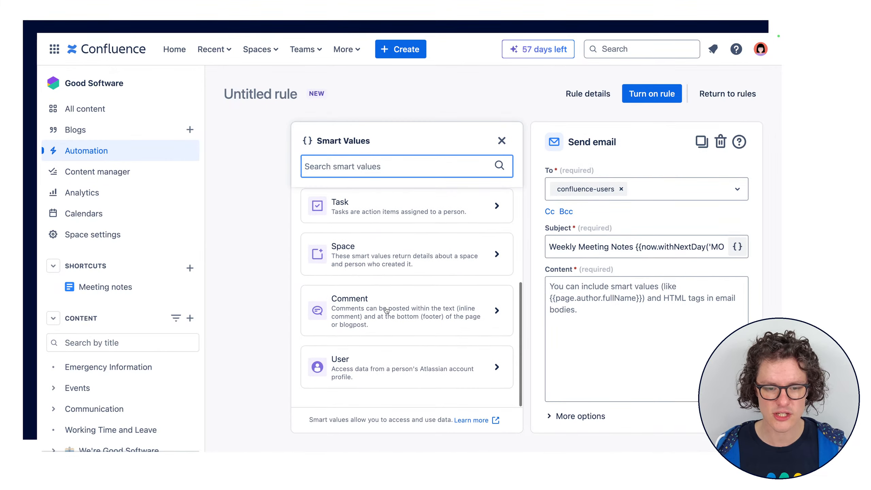
pyautogui.scroll(3, 407, 271)
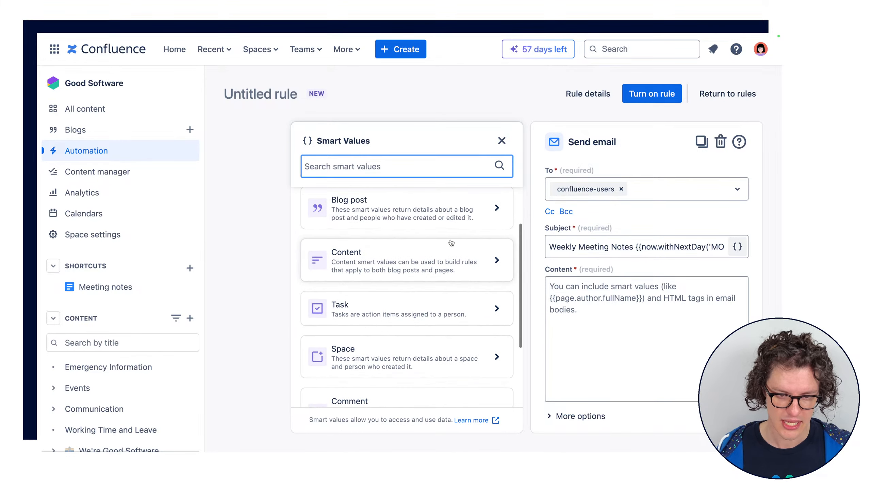
pyautogui.click(409, 264)
pyautogui.click(375, 240)
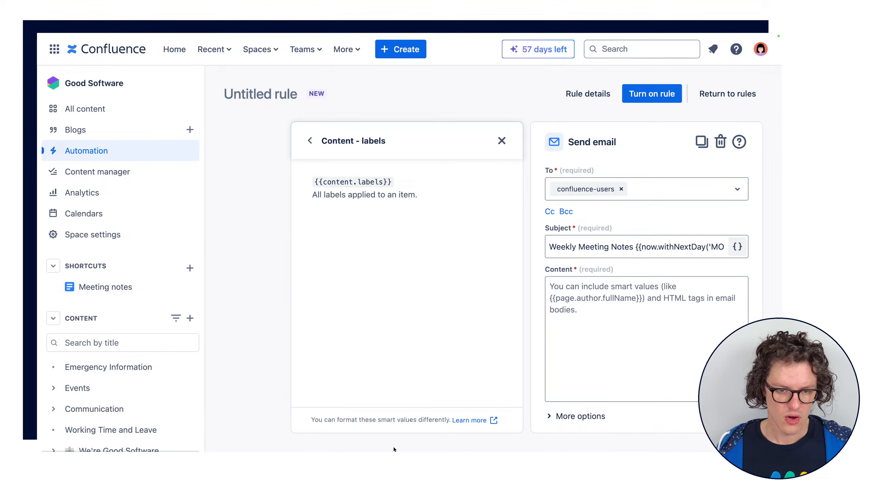
pyautogui.click(310, 141)
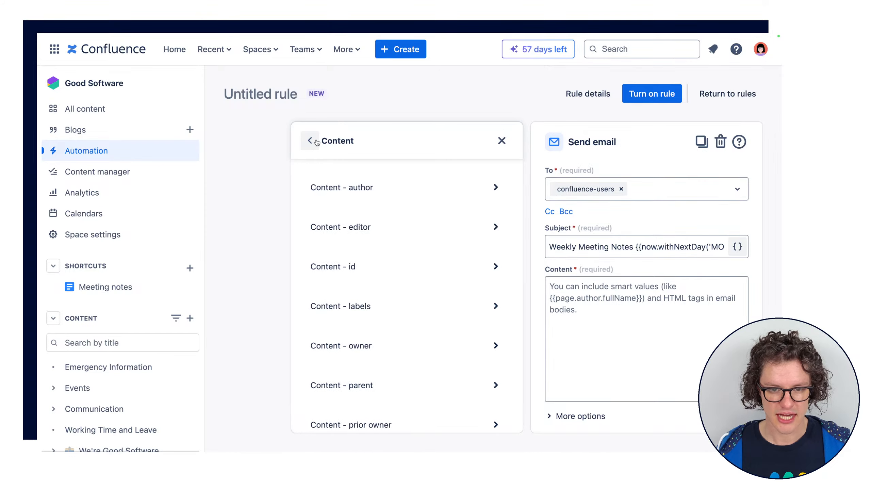
pyautogui.click(310, 141)
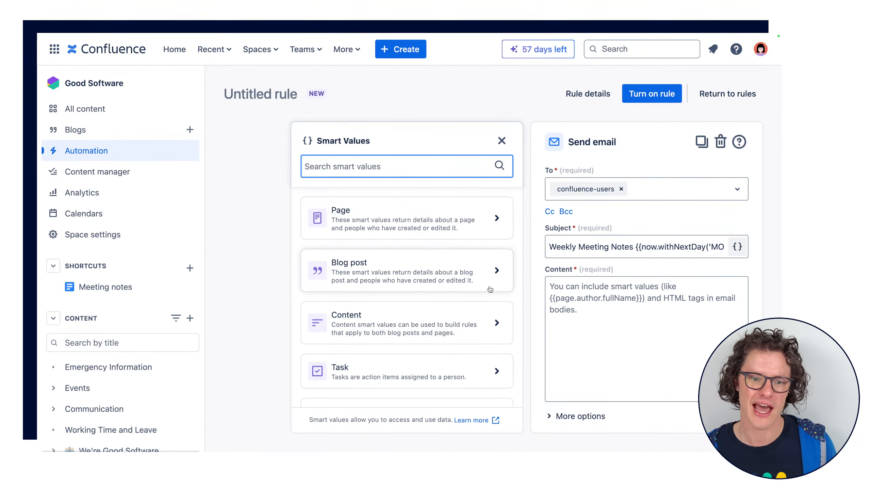
# Search the smart values library for "title", review the matches, and close the library
pyautogui.click(428, 168)
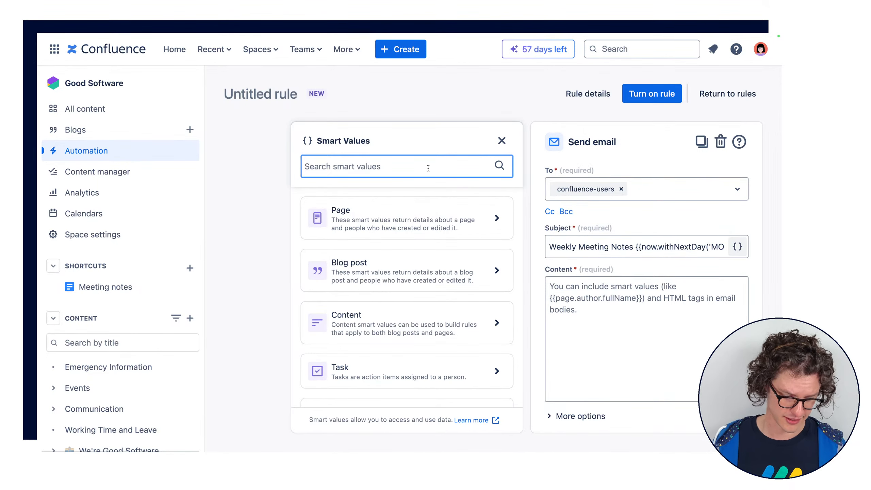
pyautogui.write('title')
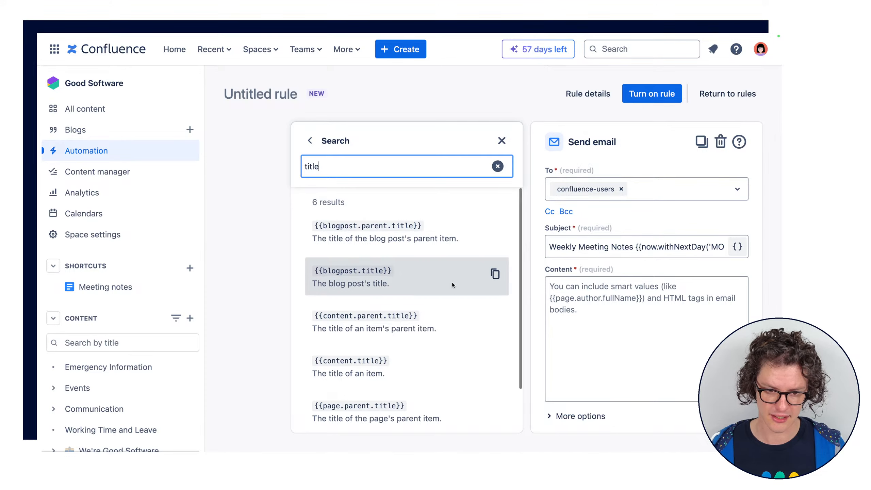
pyautogui.scroll(-2, 452, 282)
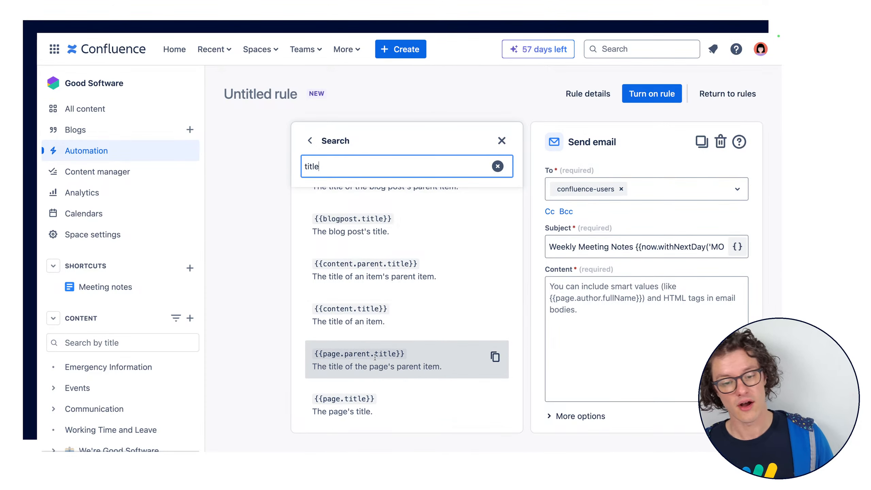
pyautogui.scroll(2, 405, 312)
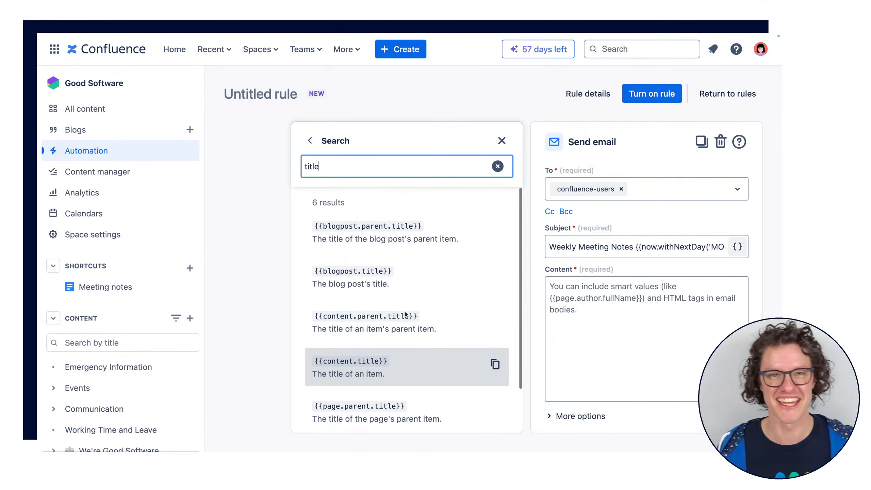
pyautogui.click(502, 141)
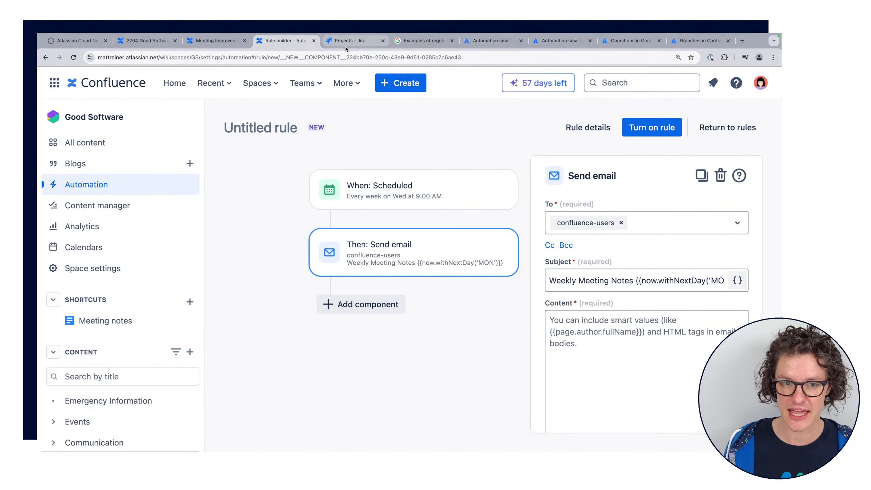
# Review the Atlassian support pages on issue smart values, date and time smart values, and Confluence conditions, and return to the rule builder
pyautogui.click(492, 41)
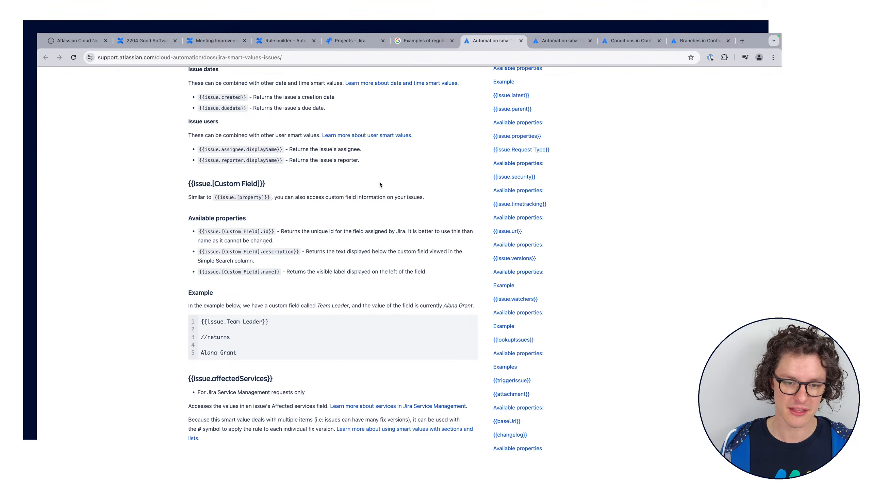
pyautogui.scroll(1, 456, 138)
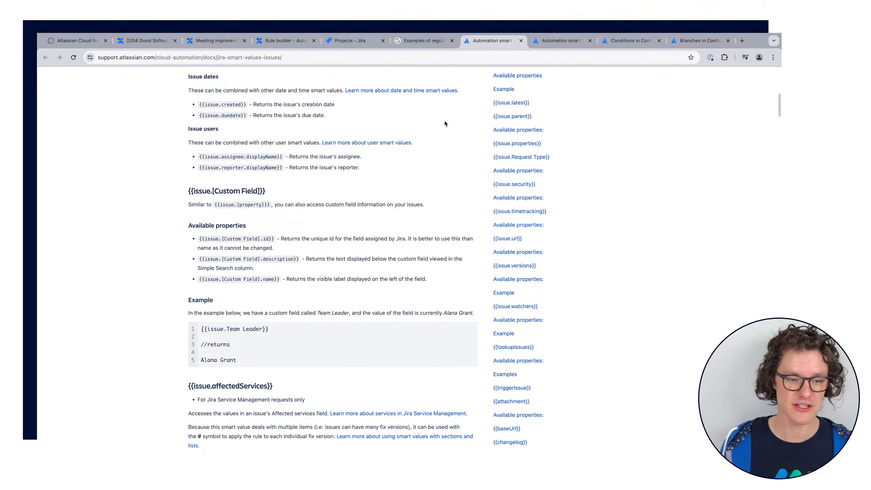
pyautogui.scroll(15, 444, 120)
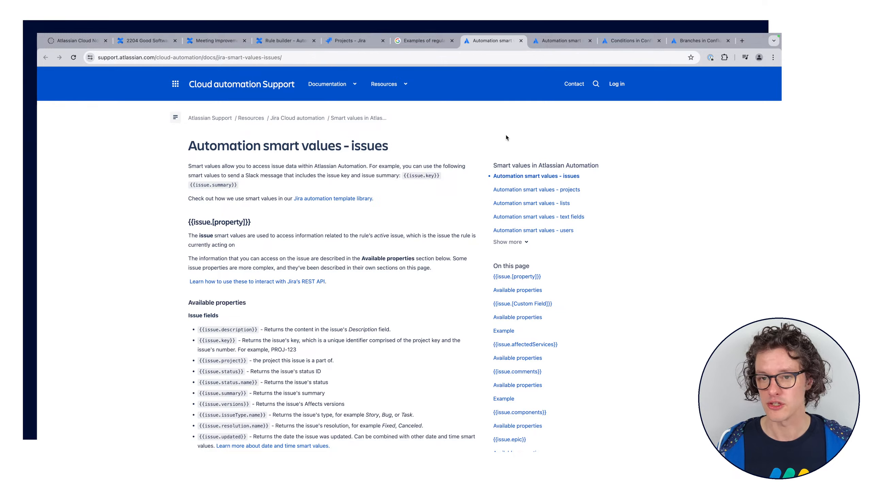
pyautogui.click(568, 41)
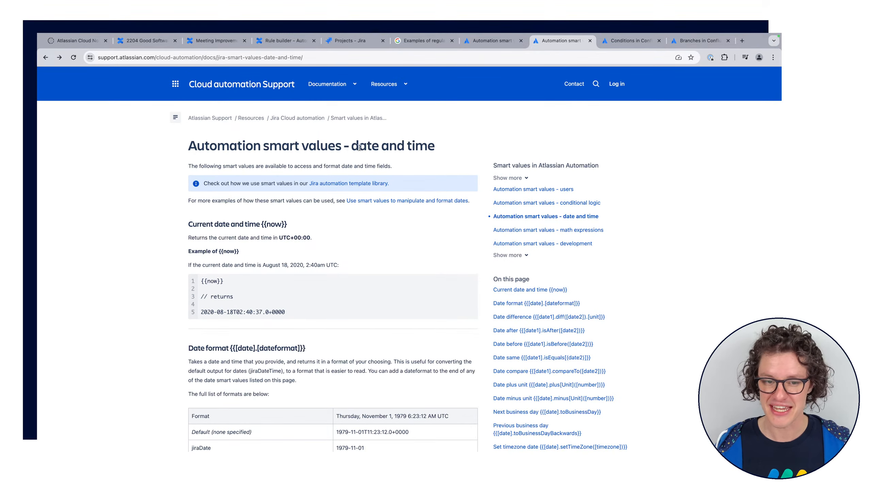
pyautogui.moveTo(366, 147); pyautogui.dragTo(449, 151)
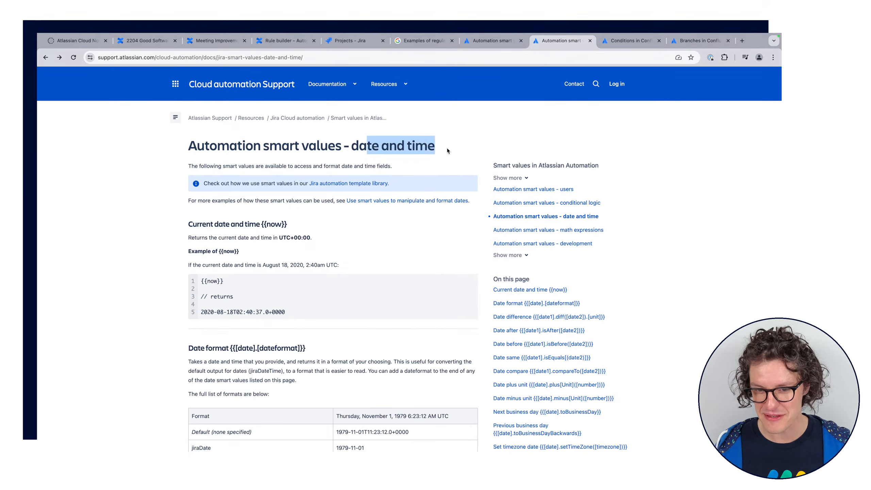
pyautogui.click(626, 42)
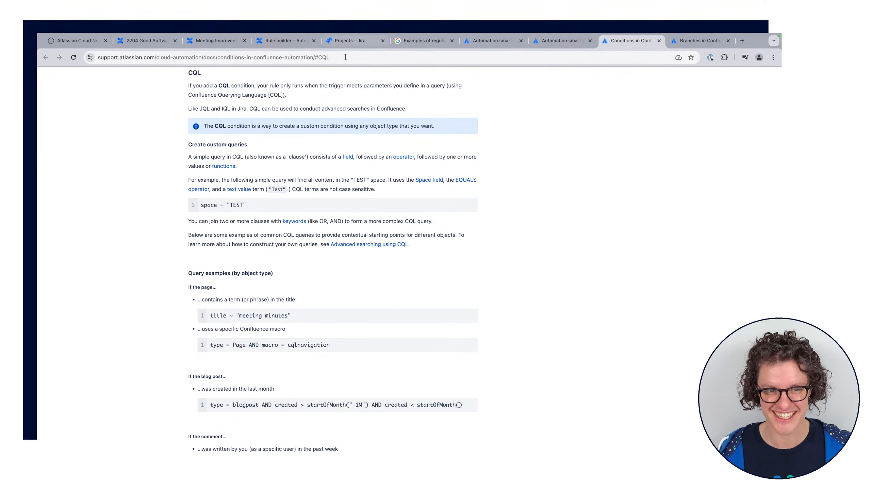
pyautogui.click(283, 41)
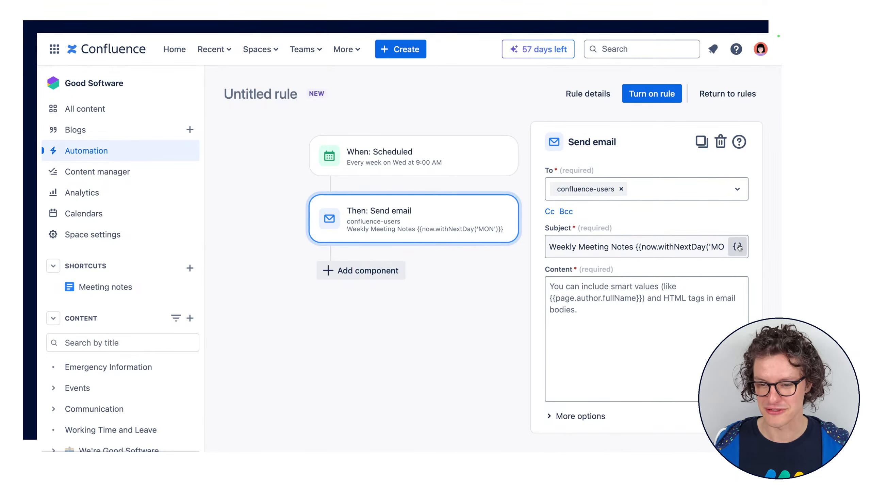
# Inspect the subject's date smart value again, highlighting the whole expression and its MON argument
pyautogui.click(566, 244)
pyautogui.moveTo(566, 242); pyautogui.dragTo(736, 237)
pyautogui.click(679, 246)
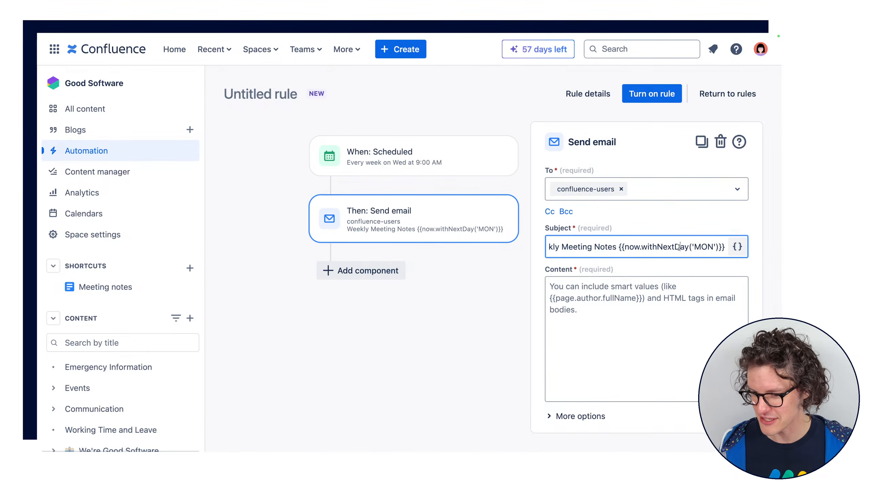
pyautogui.moveTo(618, 247); pyautogui.dragTo(724, 247)
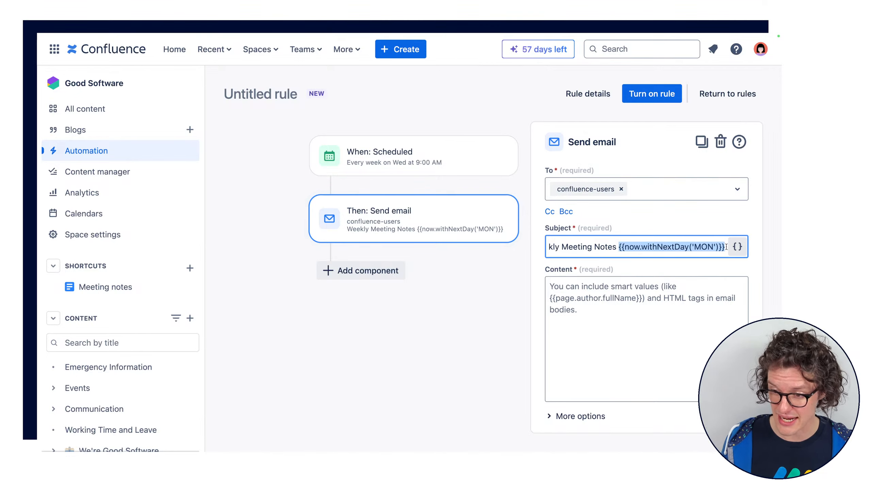
pyautogui.click(713, 246)
pyautogui.doubleClick(713, 247)
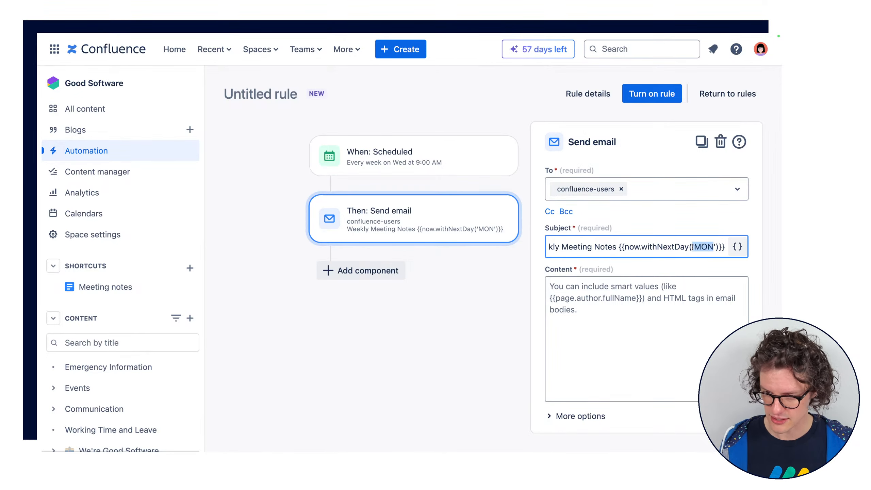
# Set the day argument of the subject's date smart value to WED
pyautogui.write('WED')
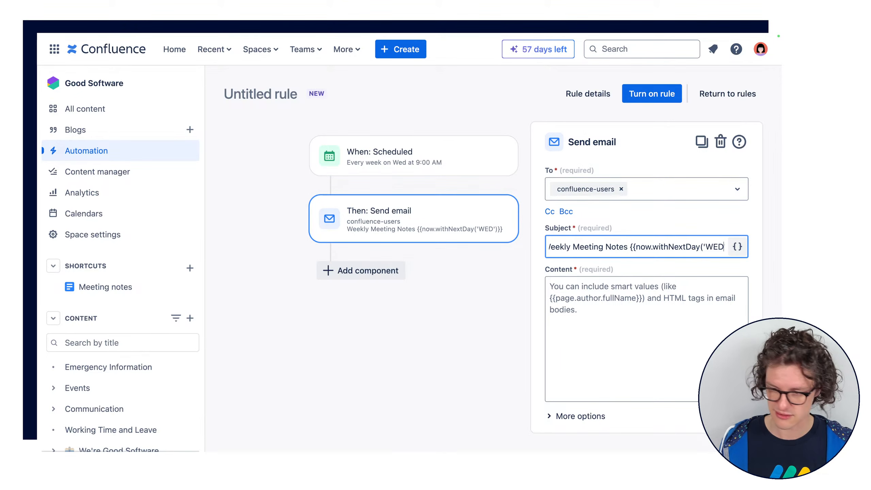
pyautogui.click(649, 332)
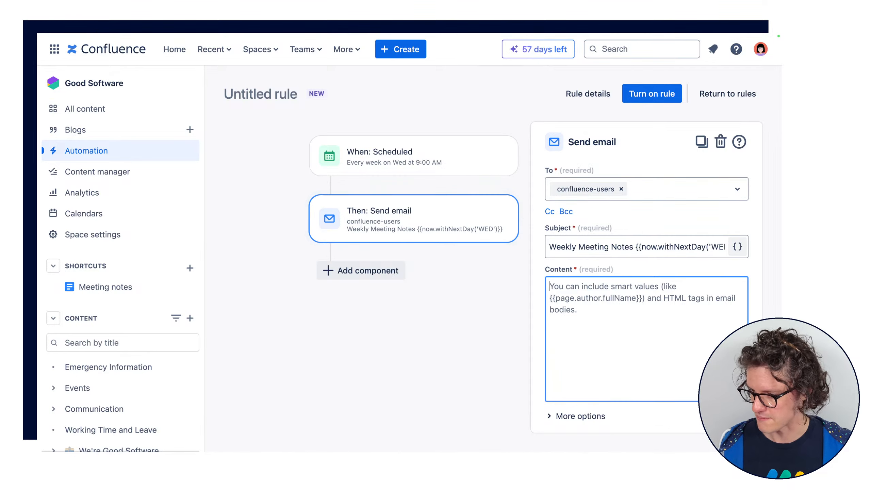
pyautogui.press('super+Tab')
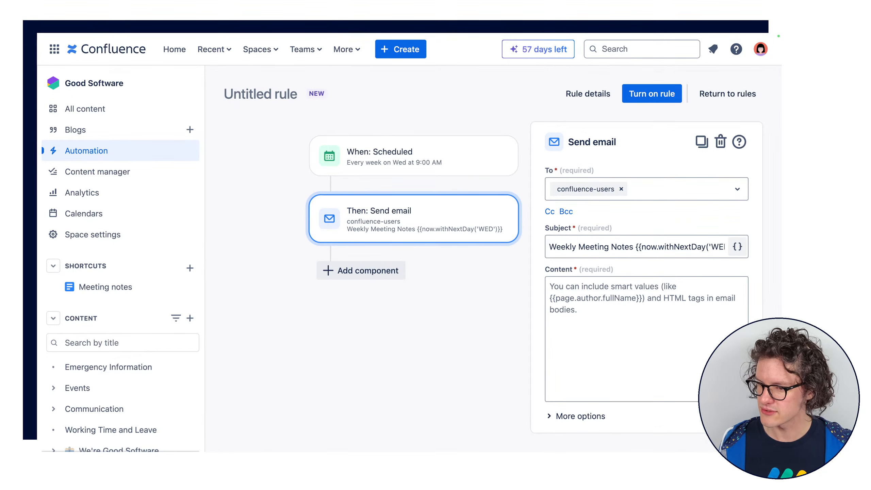
pyautogui.press('super+Tab')
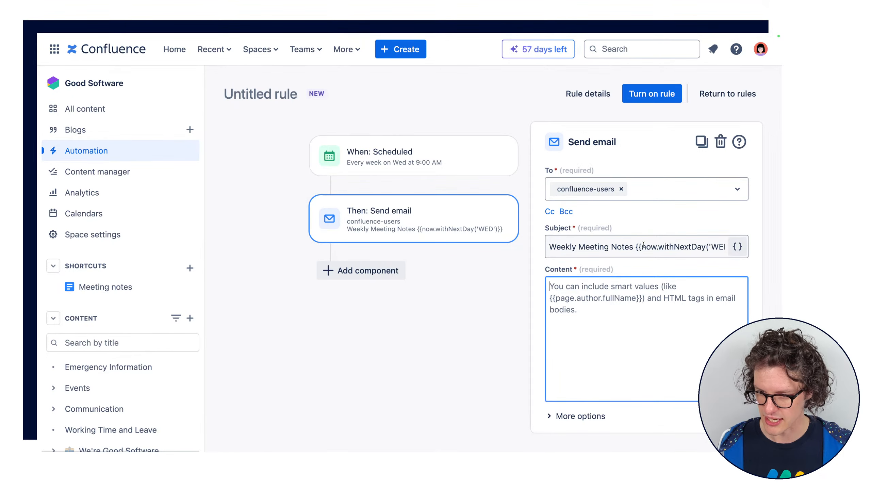
# Replace the date smart value in the email subject so it reads Weekly Meeting Notes {{page.title}}
pyautogui.moveTo(658, 247); pyautogui.dragTo(623, 248)
pyautogui.click(724, 248)
pyautogui.write('page.t')
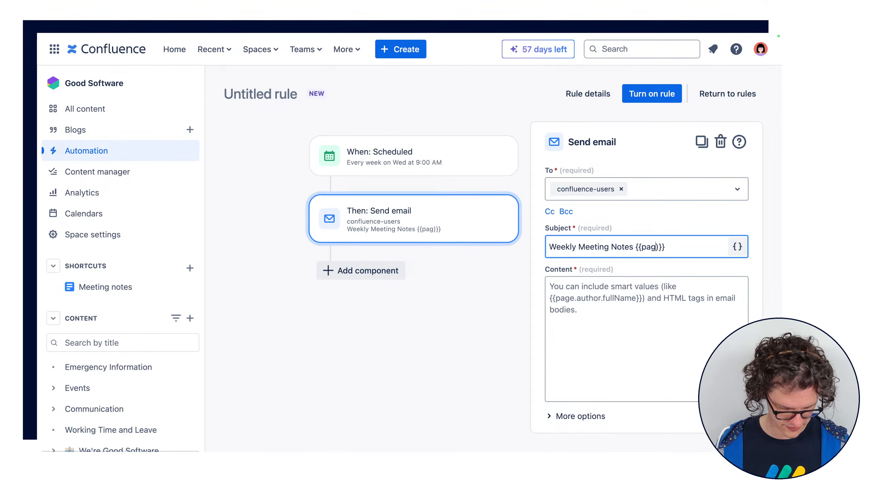
pyautogui.write('itle')
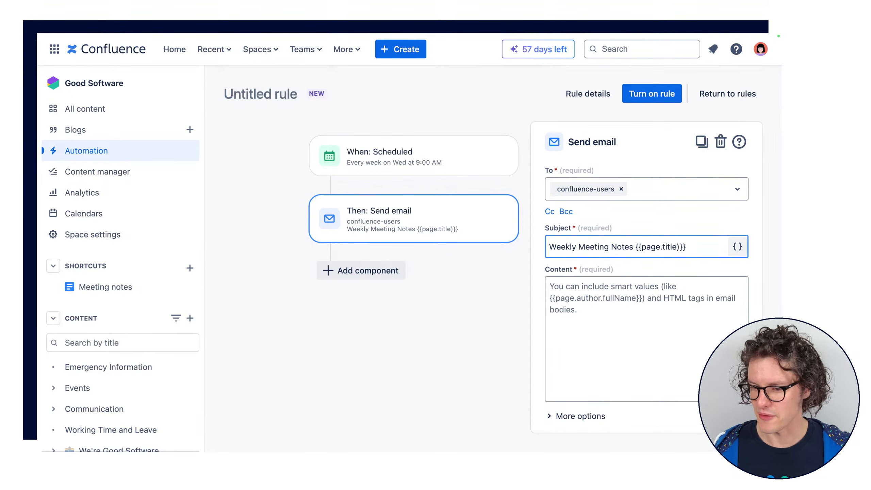
pyautogui.press('Delete')
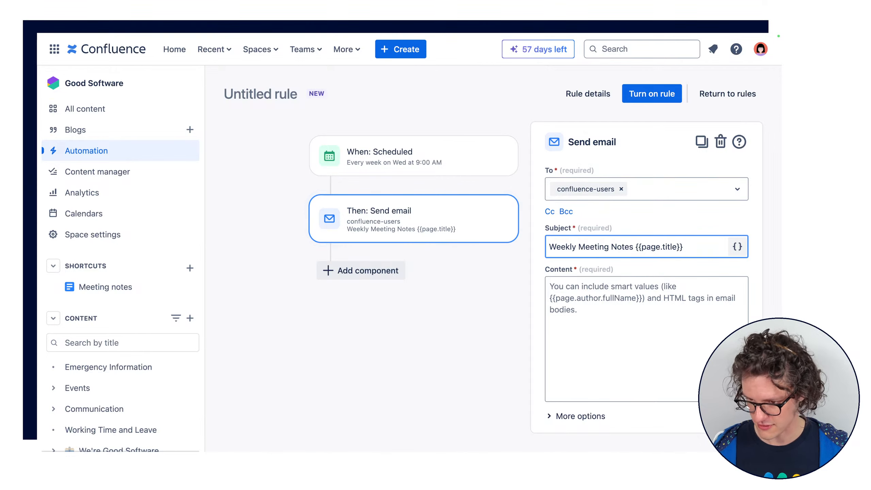
# Fill the email content with the prepared team message announcing {{page.title}}, requesting updates by Monday @ 13:30, linking {{page.url}}, and signed Your Confluence Site
pyautogui.click(708, 354)
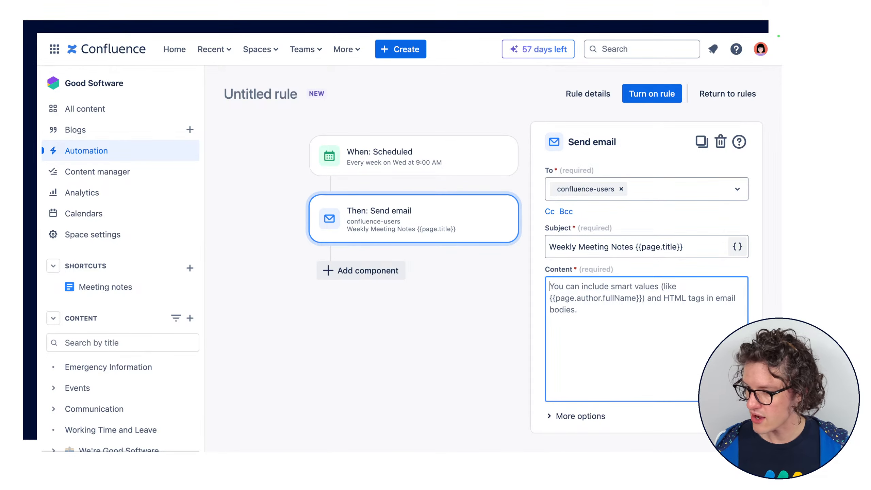
pyautogui.press('super+Tab')
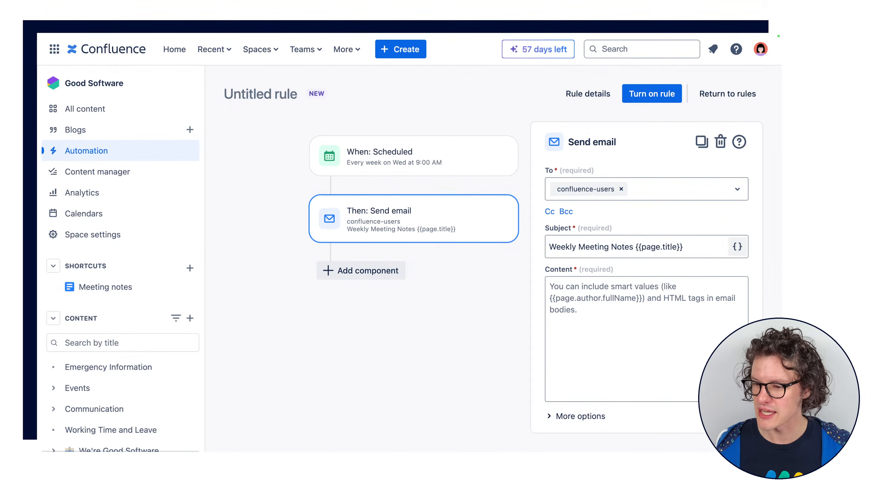
pyautogui.click(623, 330)
pyautogui.write("Hey team,  I've just created {{page.title}} for you. Please add any updates or topics by Monday @ 13:30. Here is the page: {{page.url}}  Cheers, Your Confluence Site")
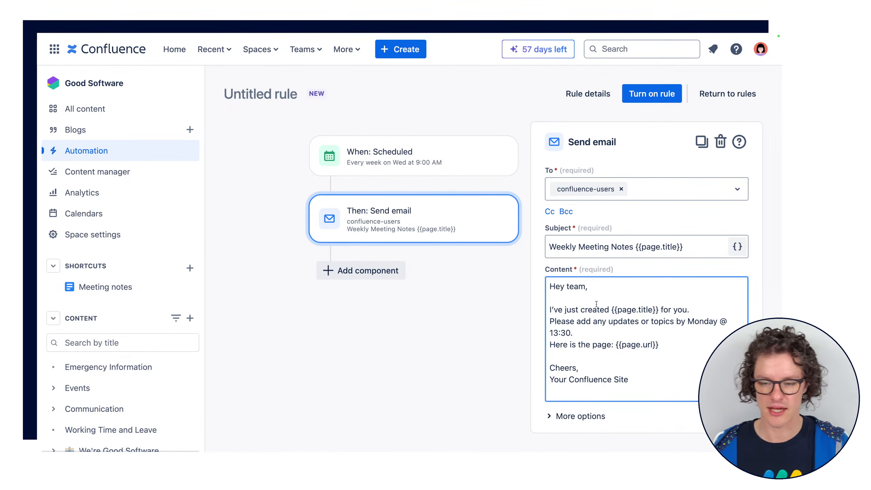
# Examine the page title smart value, the 13:30 deadline and the page URL smart value in the email content
pyautogui.scroll(-2, 596, 304)
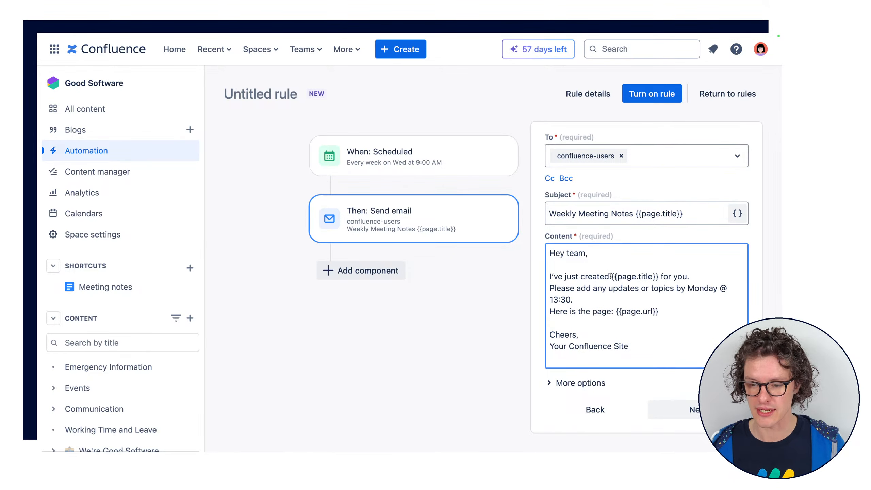
pyautogui.moveTo(611, 276); pyautogui.dragTo(659, 277)
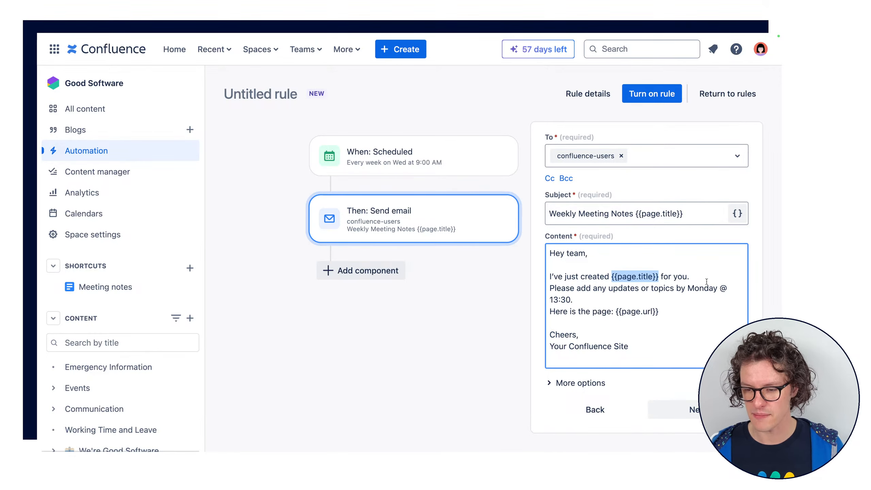
pyautogui.moveTo(549, 300); pyautogui.dragTo(572, 301)
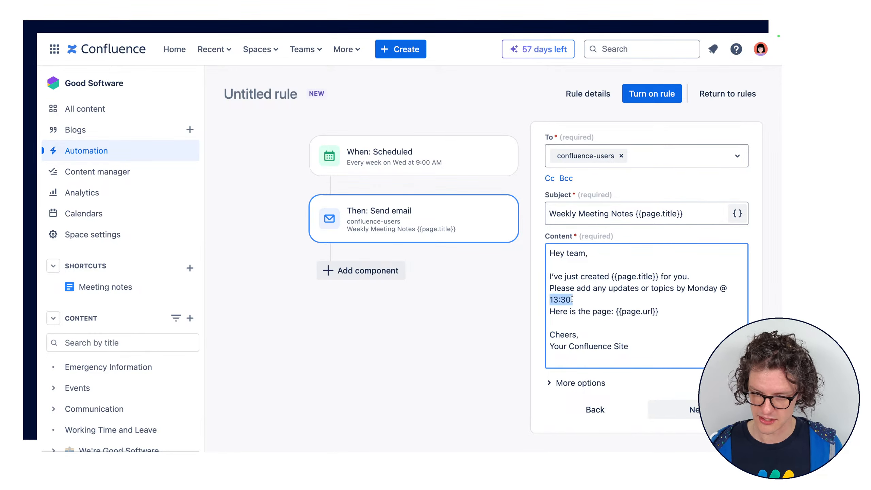
pyautogui.click(582, 319)
pyautogui.moveTo(660, 311); pyautogui.dragTo(623, 311)
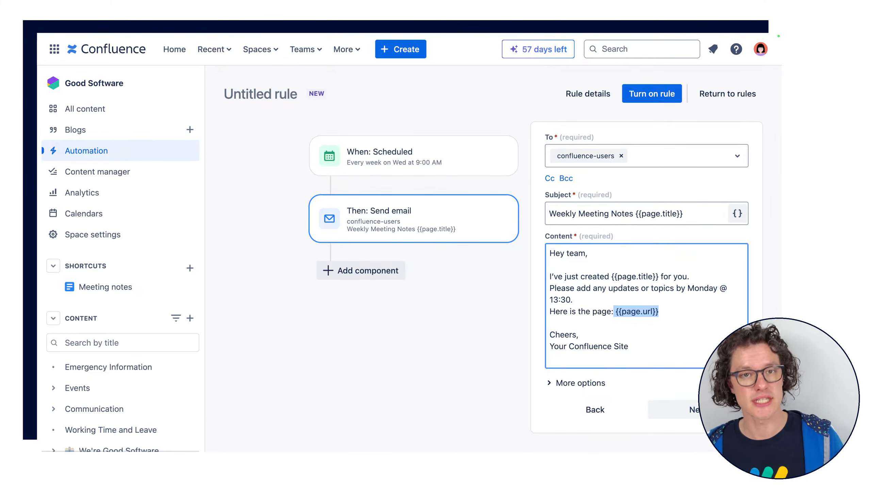
pyautogui.click(651, 336)
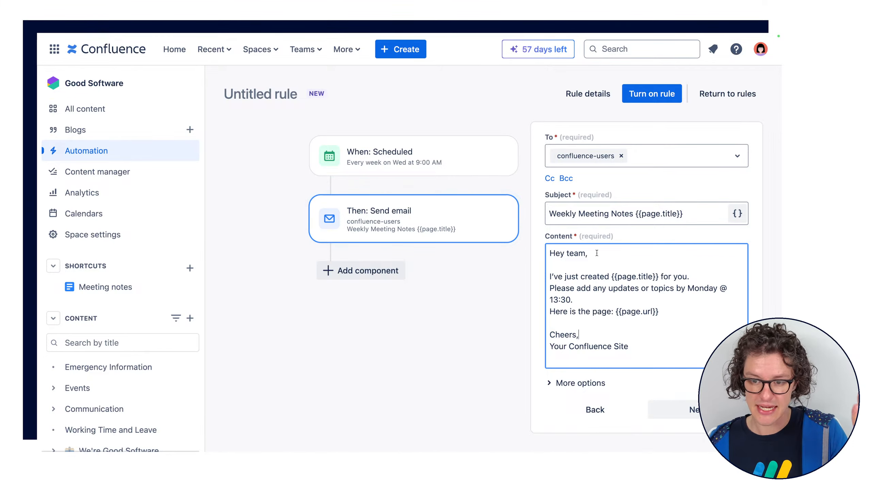
# Recheck the subject, the page title and deadline, and the "Here is the page" line with its URL smart value
pyautogui.click(718, 213)
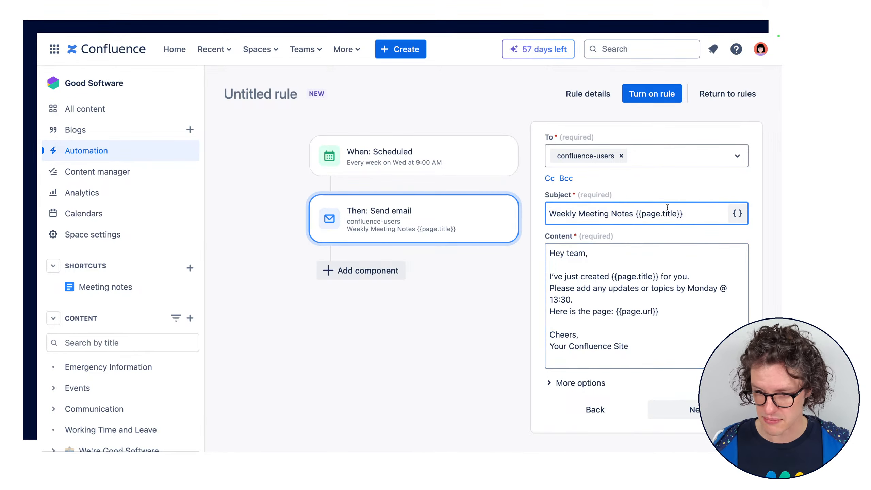
pyautogui.click(642, 277)
pyautogui.click(558, 299)
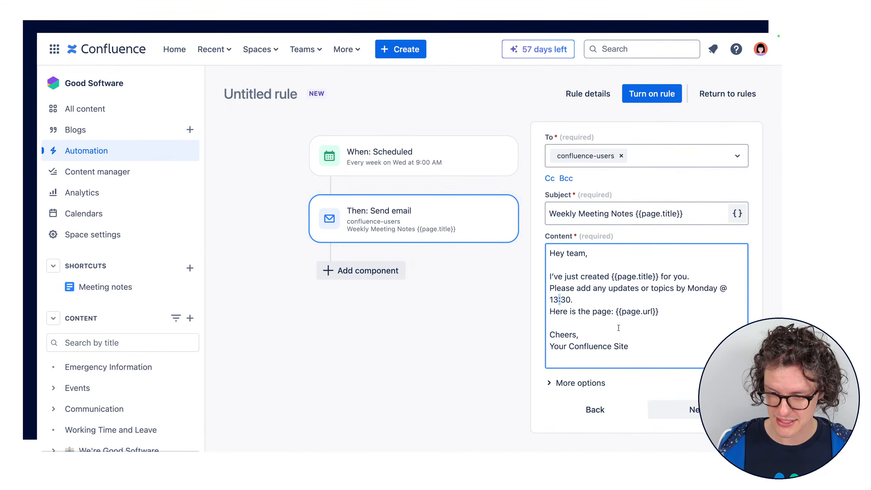
pyautogui.doubleClick(648, 311)
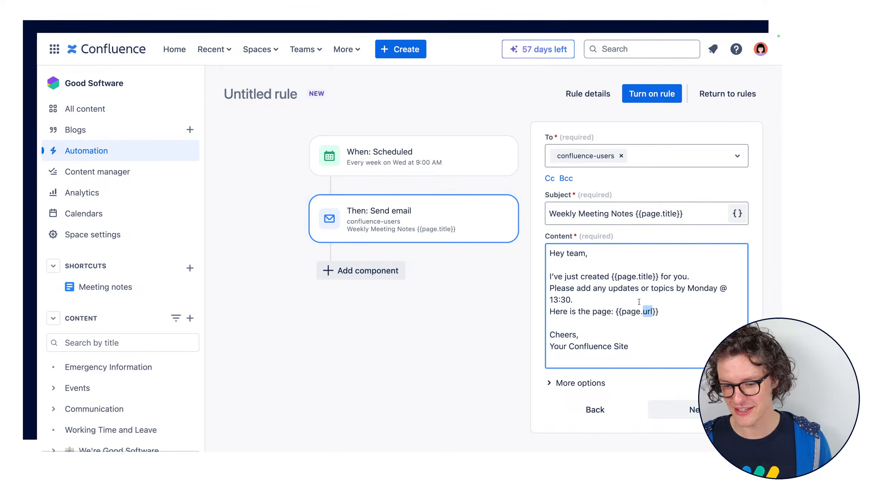
pyautogui.click(647, 308)
pyautogui.doubleClick(647, 309)
pyautogui.tripleClick(644, 311)
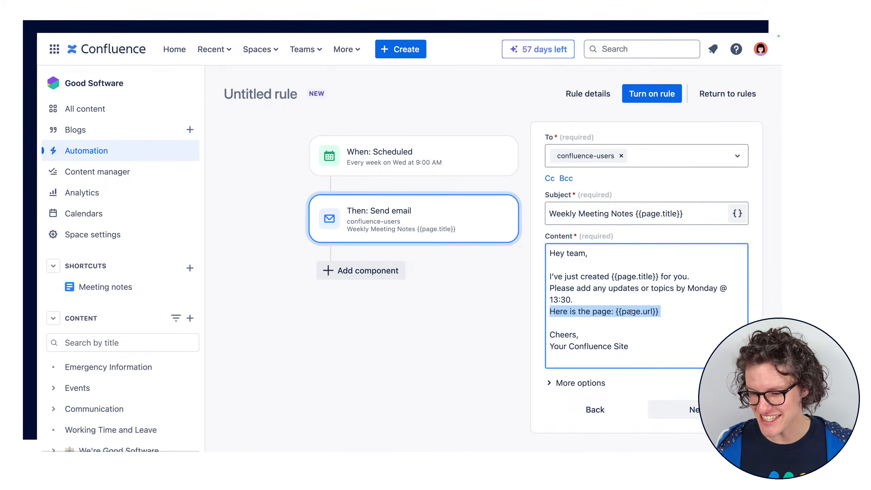
pyautogui.click(641, 313)
pyautogui.tripleClick(641, 313)
pyautogui.click(638, 313)
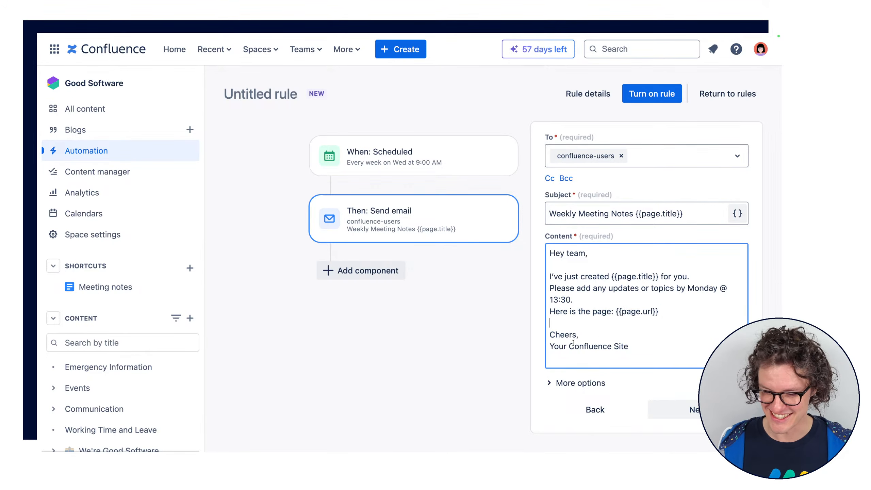
# Retype the comma after "Cheers" in the email content and confirm the Send email action
pyautogui.click(575, 335)
pyautogui.click(577, 335)
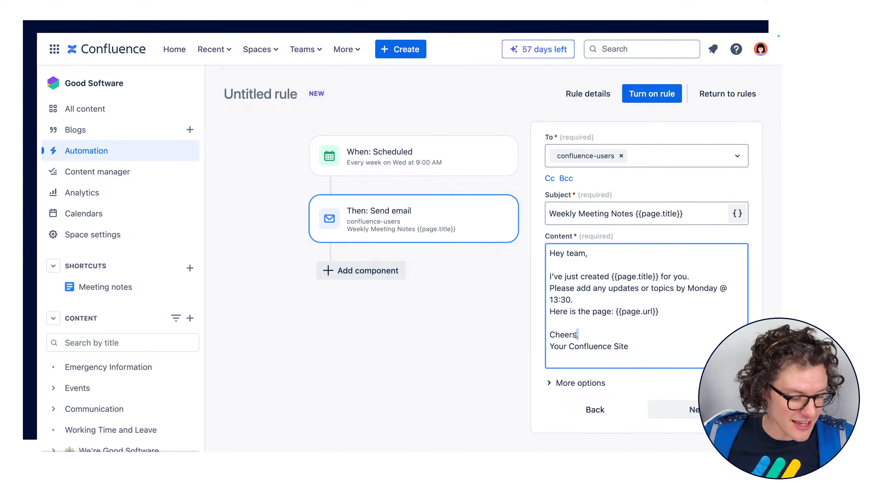
pyautogui.write(',')
pyautogui.click(646, 374)
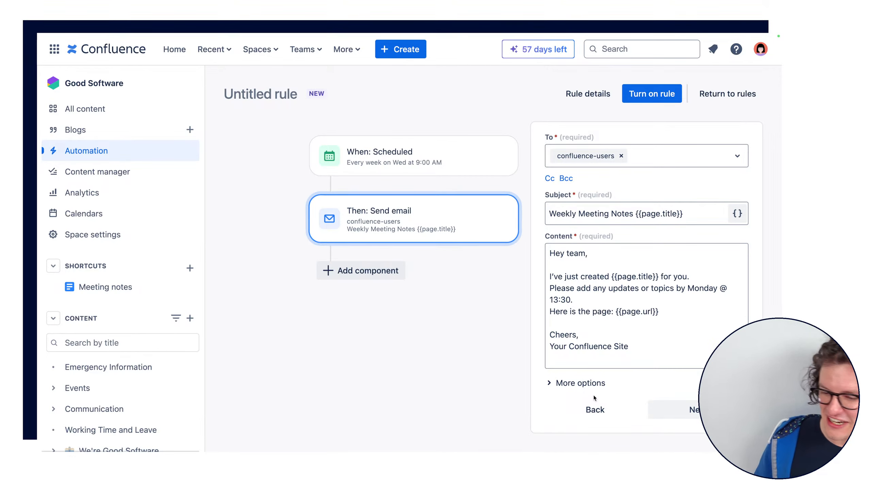
pyautogui.click(672, 410)
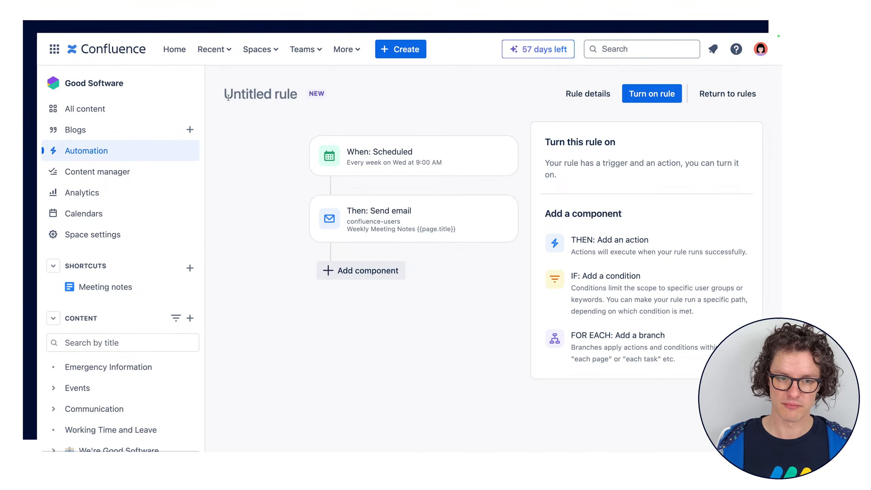
# Open the untitled rule's details with its name ready for editing
pyautogui.moveTo(227, 98); pyautogui.dragTo(328, 99)
pyautogui.click(296, 95)
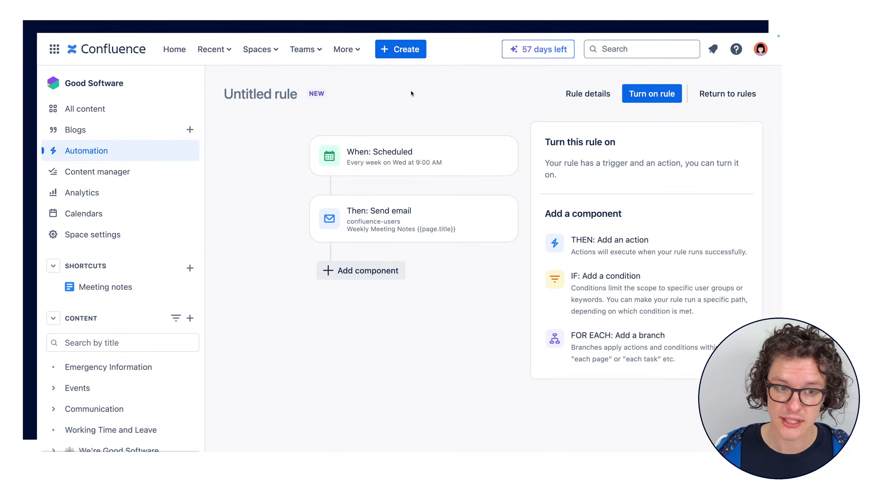
pyautogui.click(603, 99)
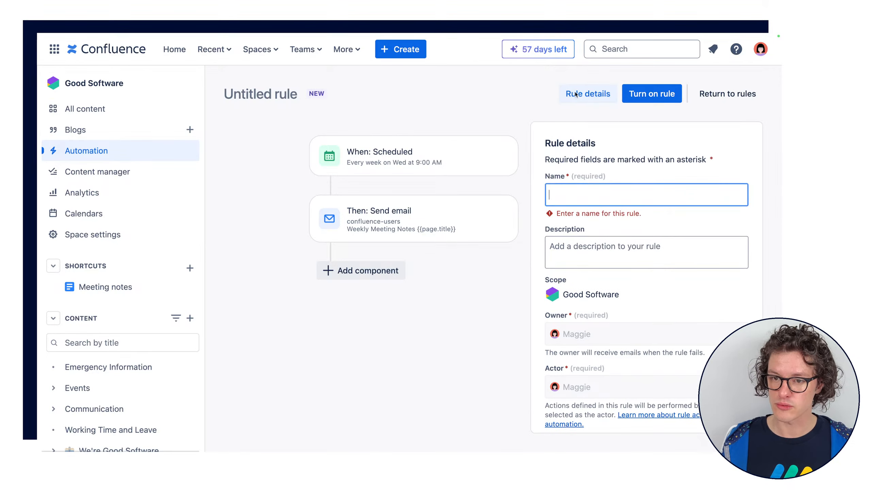
pyautogui.click(570, 203)
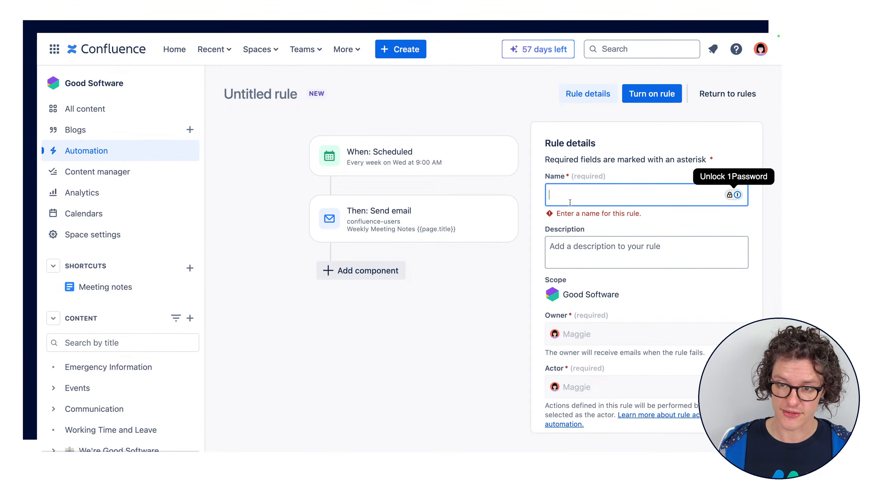
pyautogui.write('Send a ')
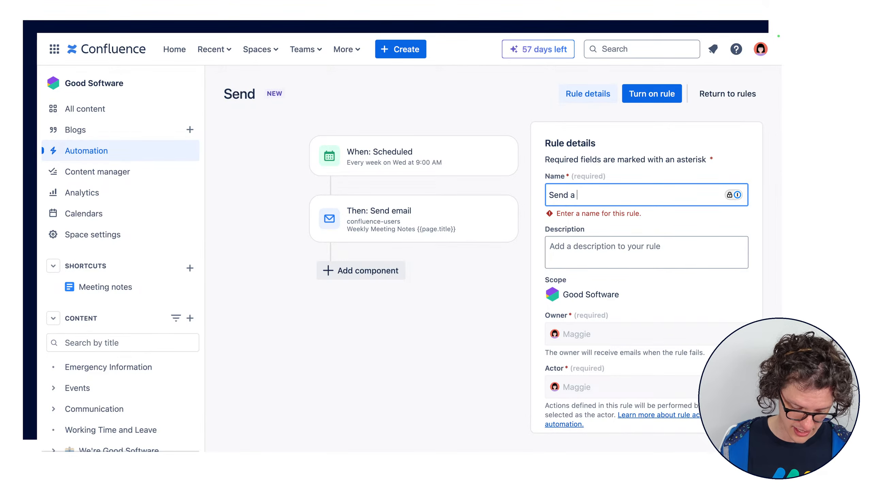
pyautogui.write('weekly ema')
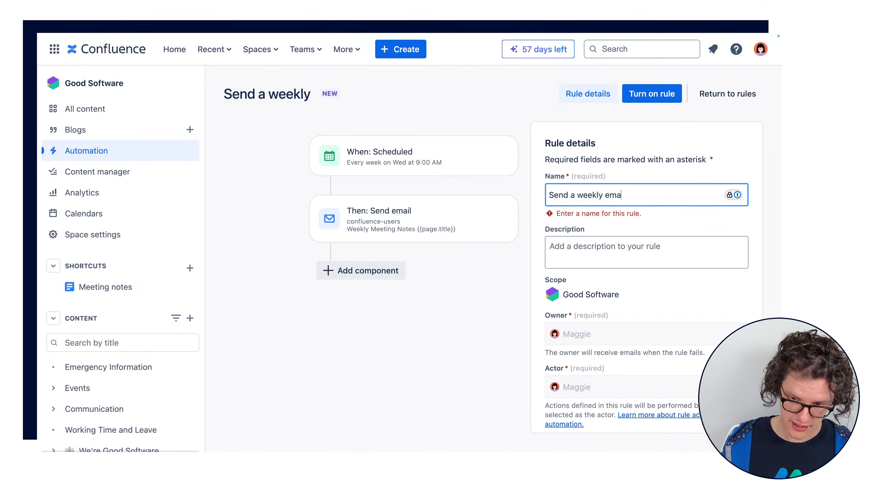
# Name the rule "Create a weekly meeting note page and send email"
pyautogui.hotkey('ctrl', 'a')
pyautogui.write('Creat')
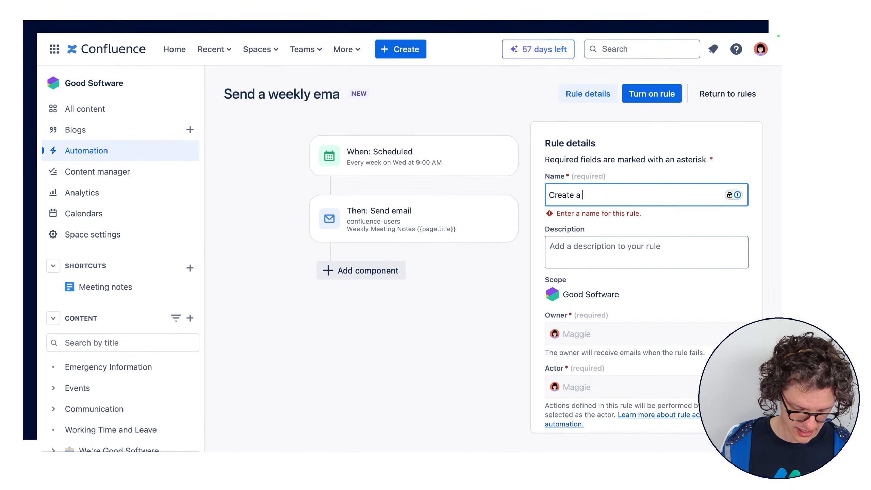
pyautogui.write('e a weekly e')
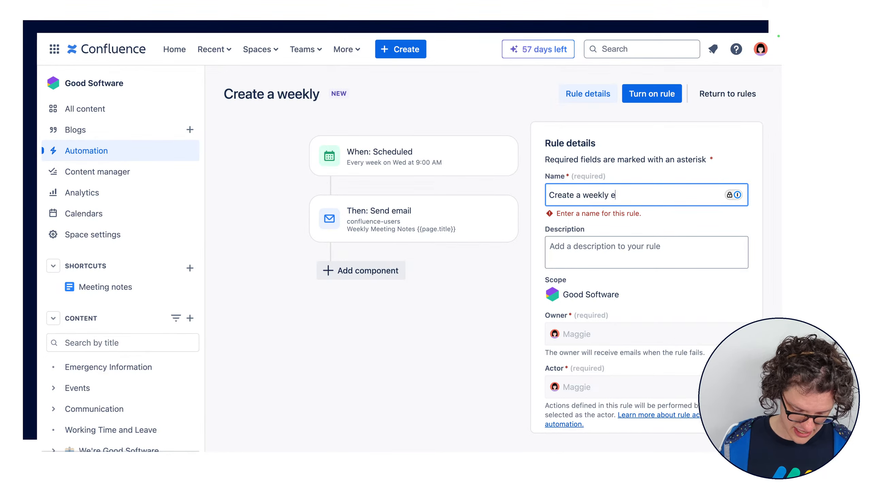
pyautogui.press('BackSpace')
pyautogui.press('BackSpace')
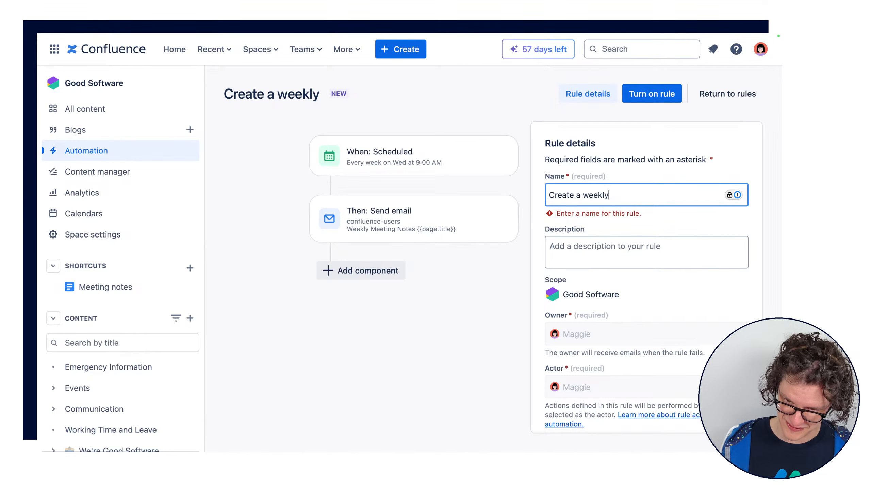
pyautogui.write('meeting')
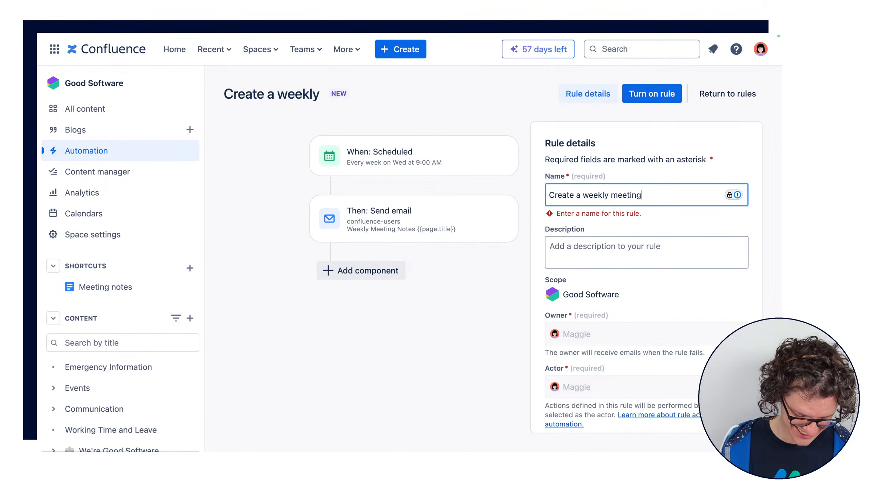
pyautogui.write(' note page and send email')
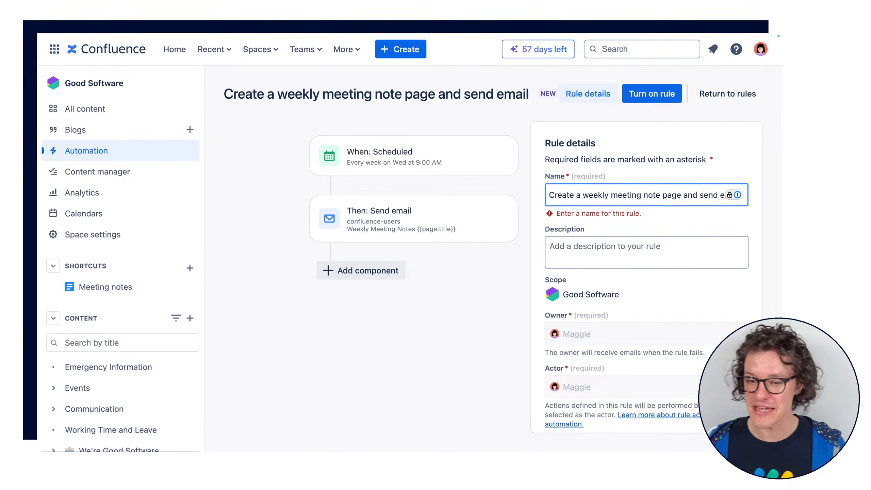
pyautogui.doubleClick(572, 187)
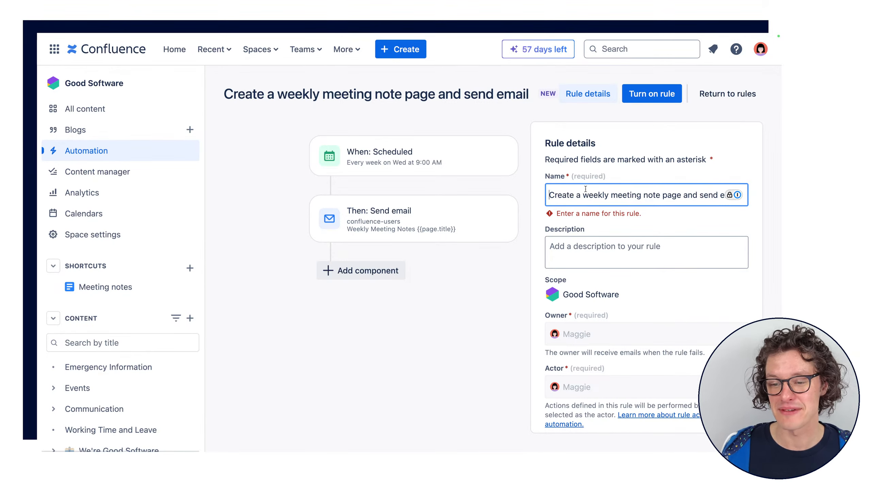
pyautogui.tripleClick(573, 187)
pyautogui.click(594, 196)
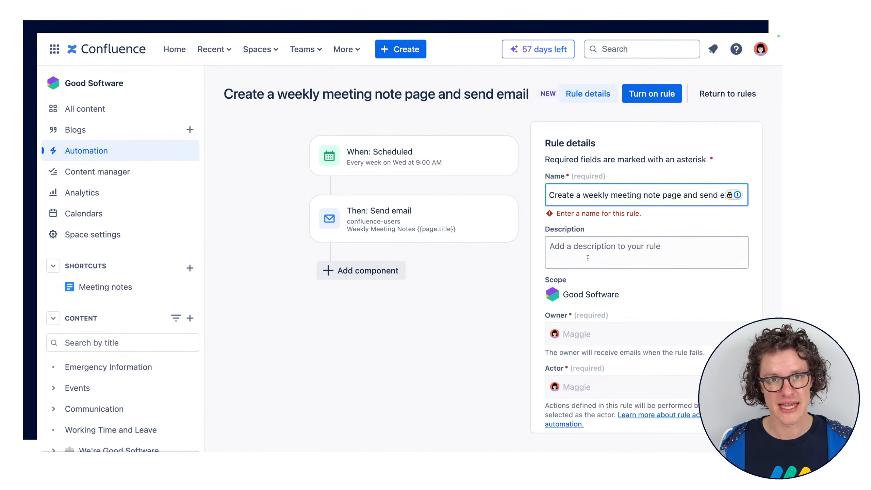
# Check the schedule settings of the rule's trigger and return to the rule details
pyautogui.click(609, 247)
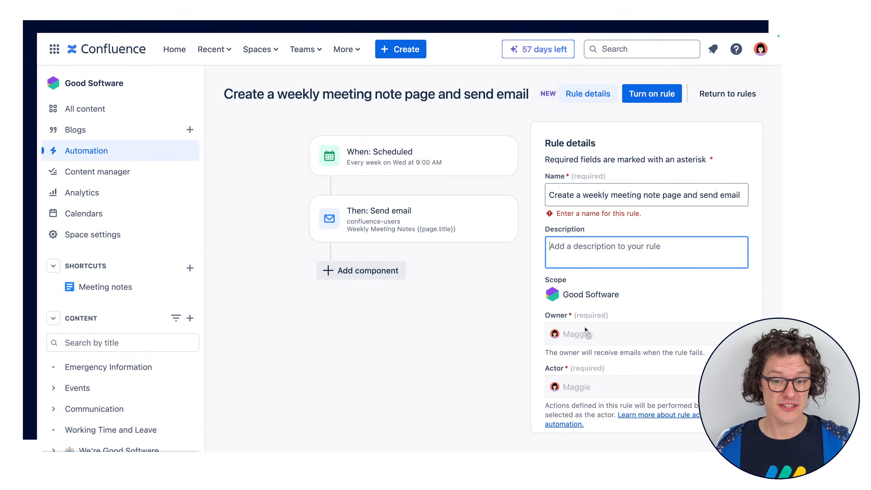
pyautogui.click(456, 188)
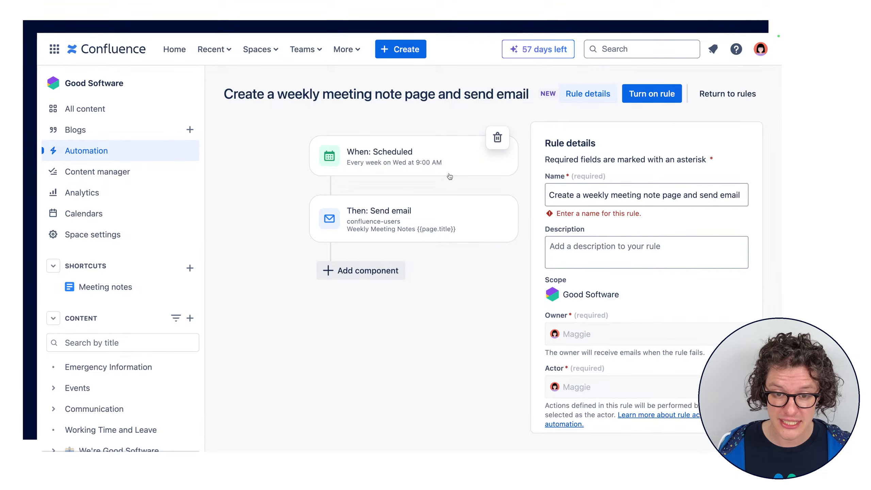
pyautogui.click(378, 166)
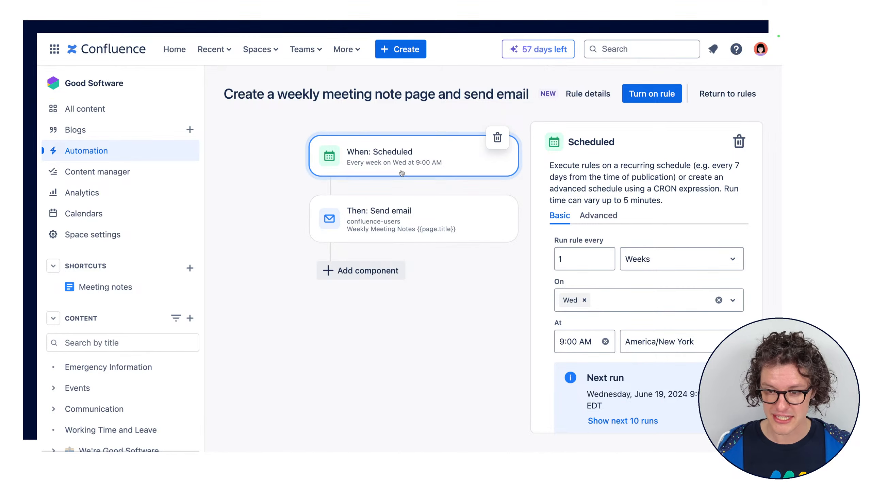
pyautogui.click(579, 98)
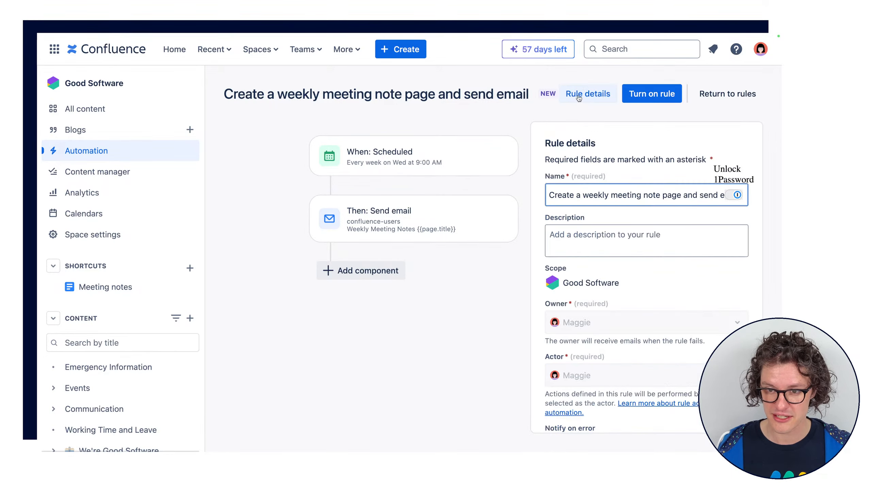
# Review the rule's description, scope, owner, actor and error notification settings, and the options for who can edit the rule
pyautogui.click(607, 249)
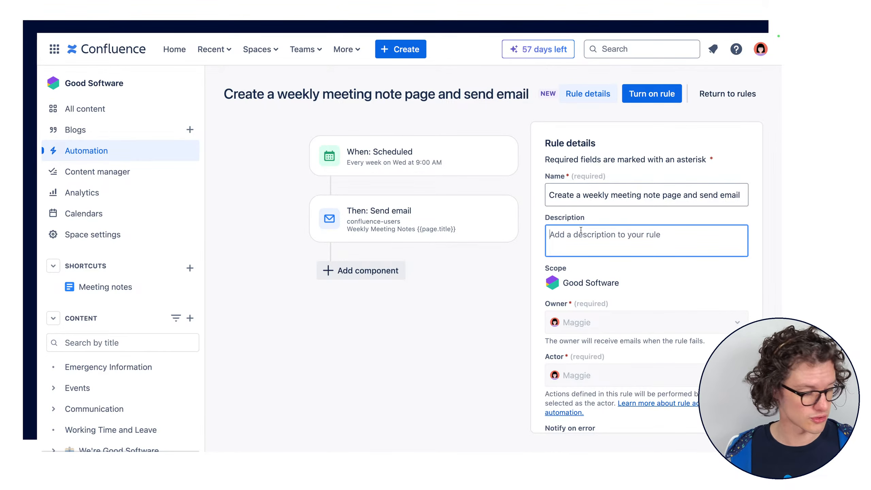
pyautogui.scroll(-4, 607, 262)
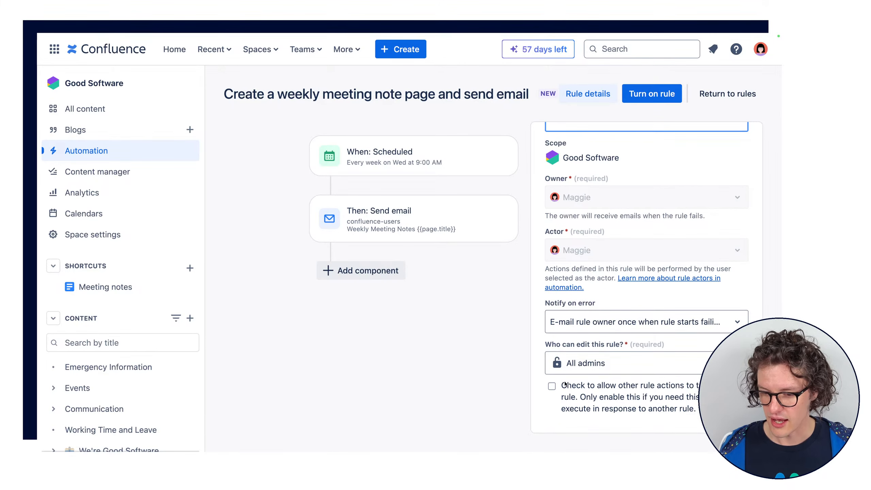
pyautogui.click(624, 373)
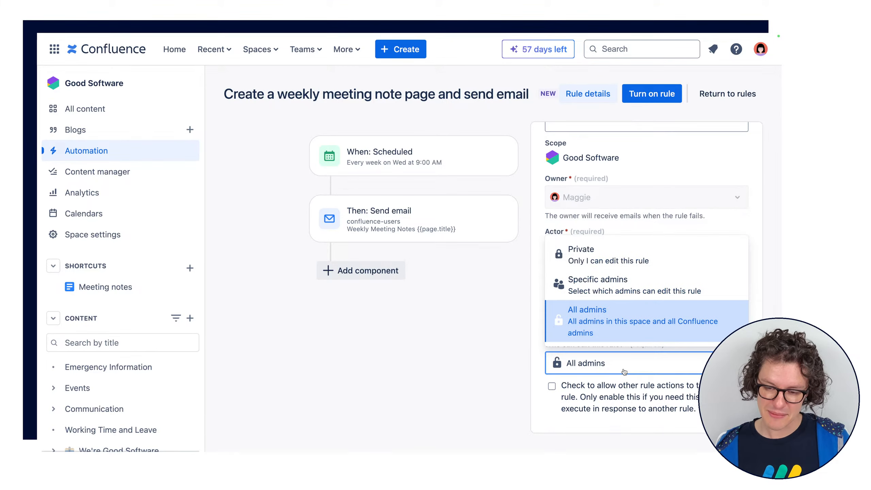
pyautogui.click(639, 363)
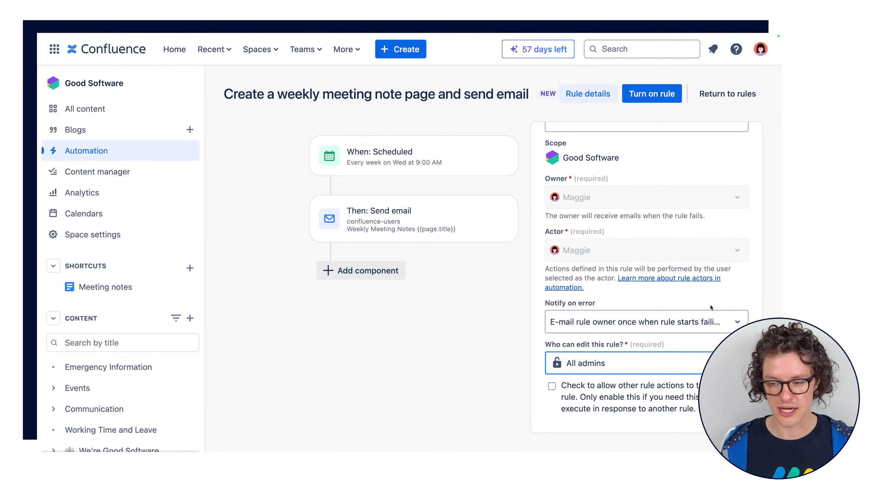
pyautogui.click(734, 345)
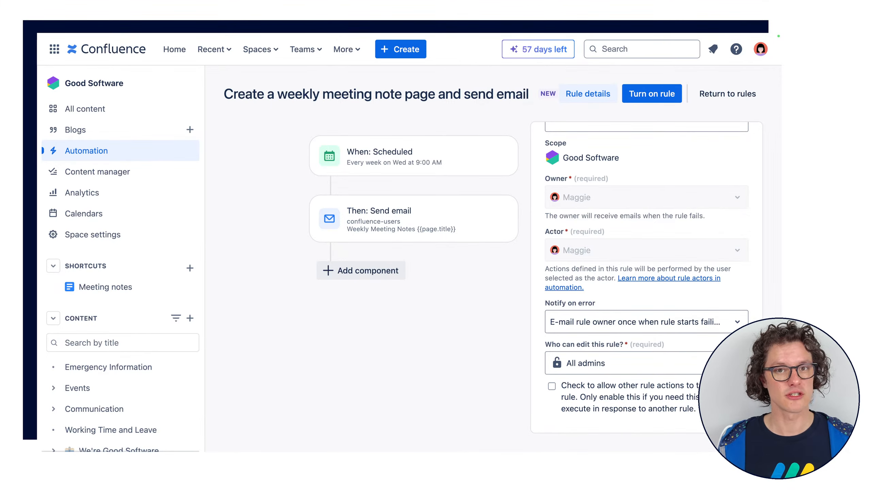
pyautogui.scroll(4, 704, 286)
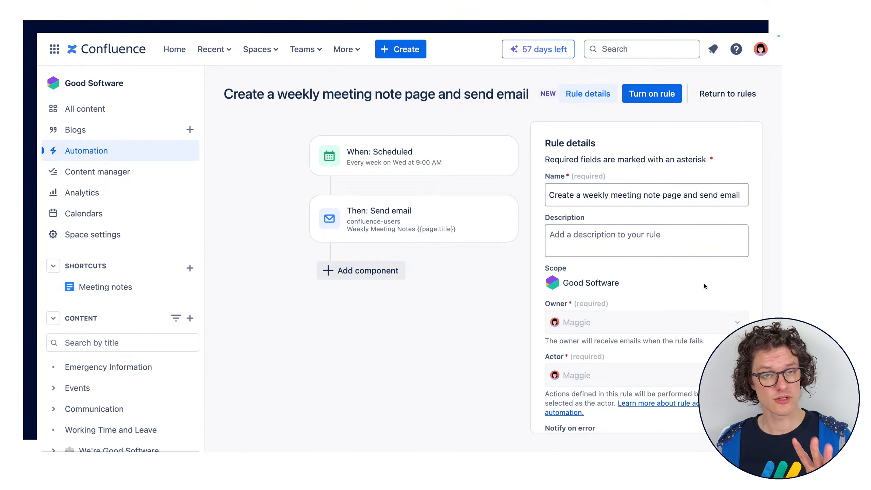
pyautogui.scroll(-1, 696, 282)
pyautogui.scroll(-3, 682, 308)
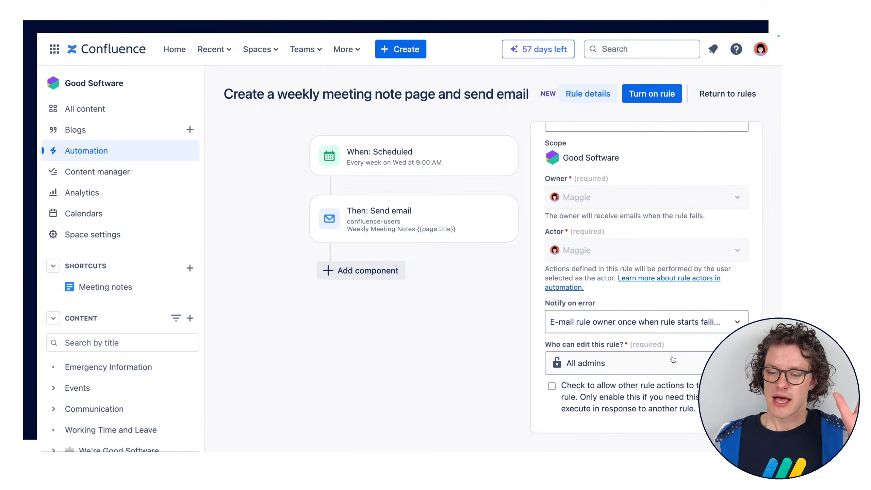
pyautogui.scroll(1, 655, 356)
pyautogui.scroll(3, 655, 356)
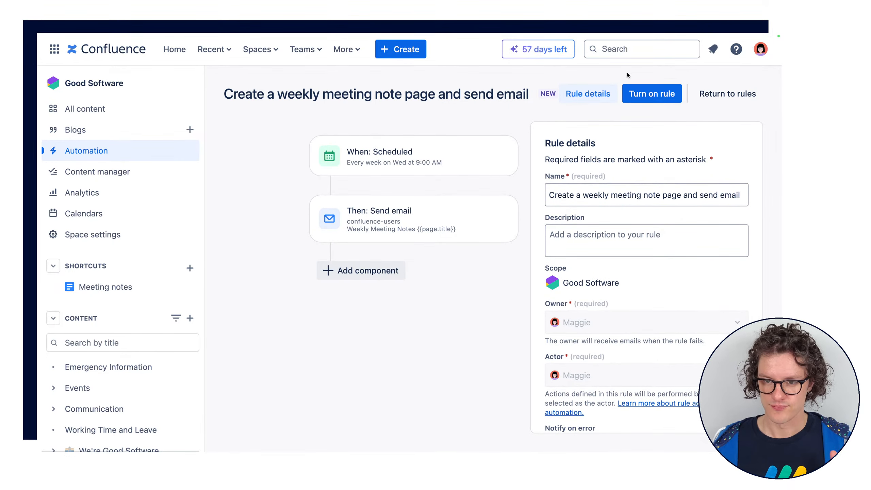
# Turn on the weekly meeting note rule after rechecking its name
pyautogui.tripleClick(318, 101)
pyautogui.click(322, 92)
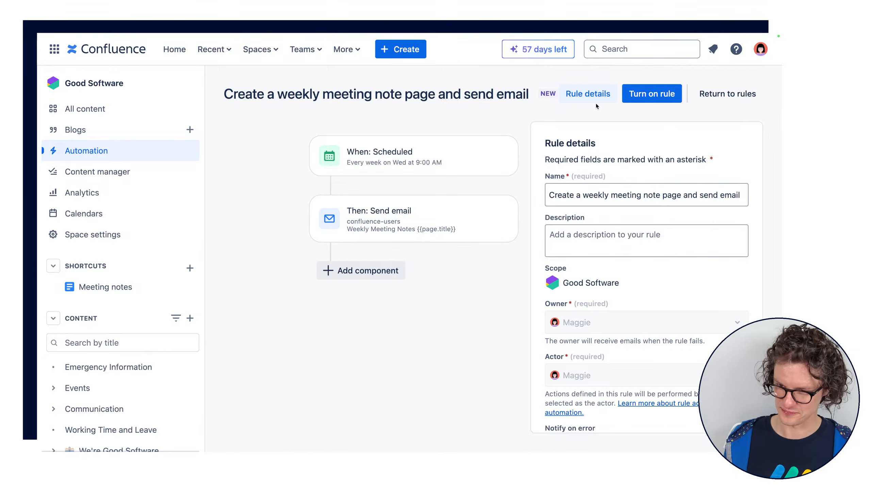
pyautogui.click(655, 99)
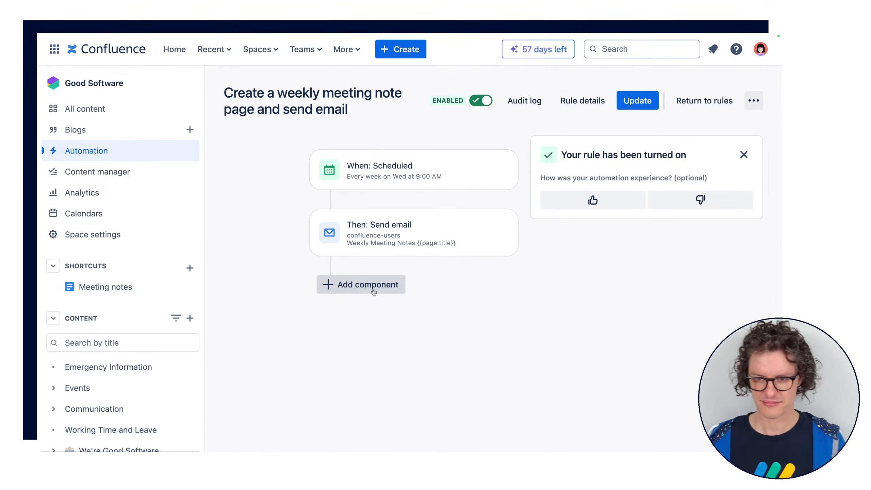
# Rate the automation experience with a thumbs up and close the feedback form without adding a comment
pyautogui.click(586, 206)
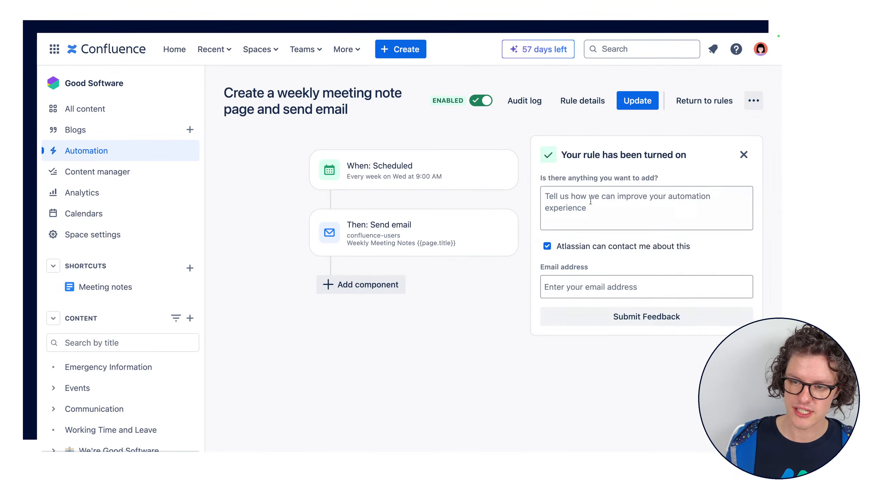
pyautogui.click(629, 213)
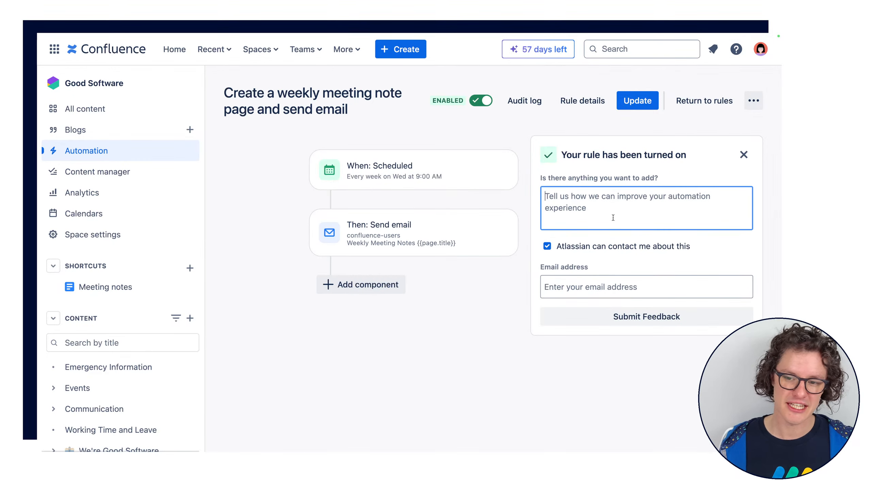
pyautogui.click(743, 154)
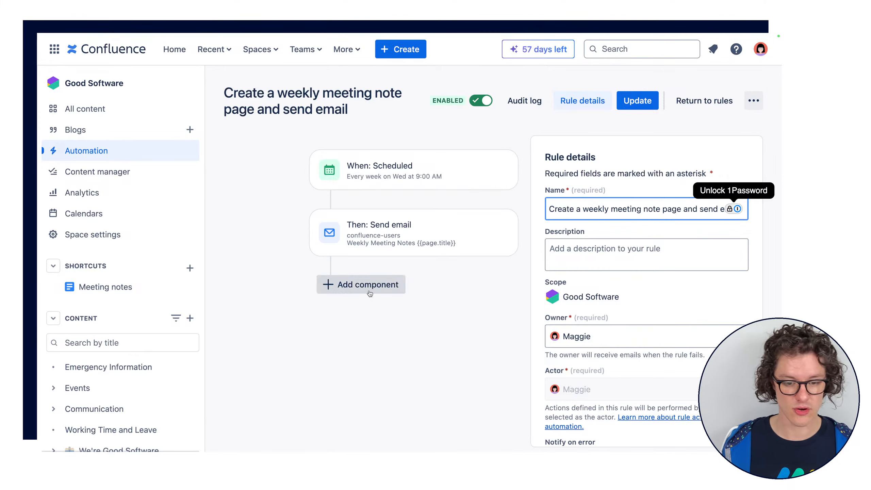
# Add a Send Slack message action after the email action, with "aslkldjflkasjdf" as placeholder webhook URL
pyautogui.click(343, 284)
pyautogui.click(582, 194)
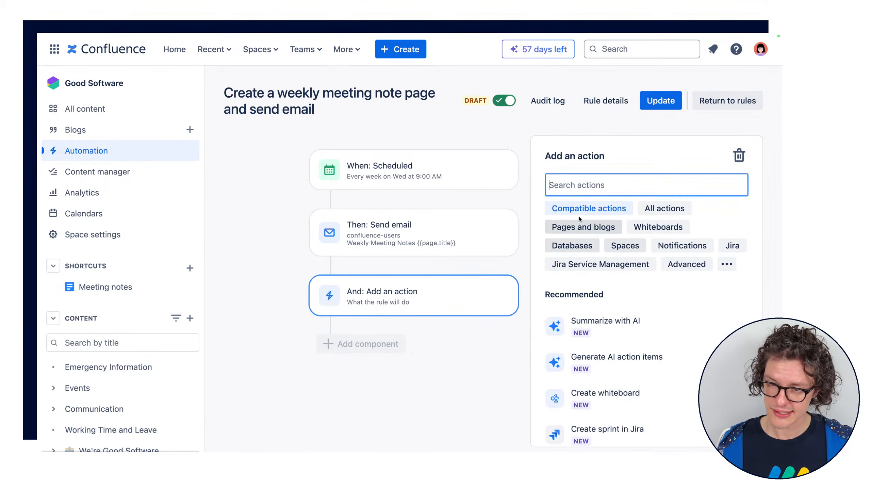
pyautogui.write('slack')
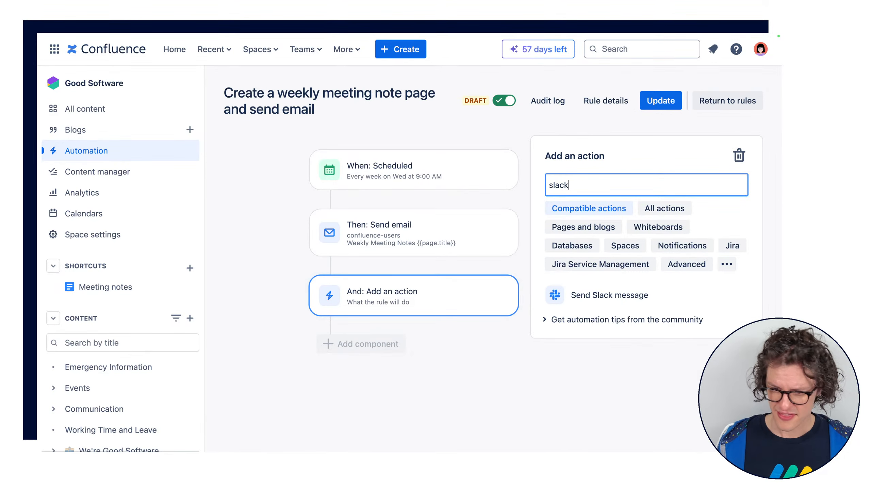
pyautogui.click(618, 302)
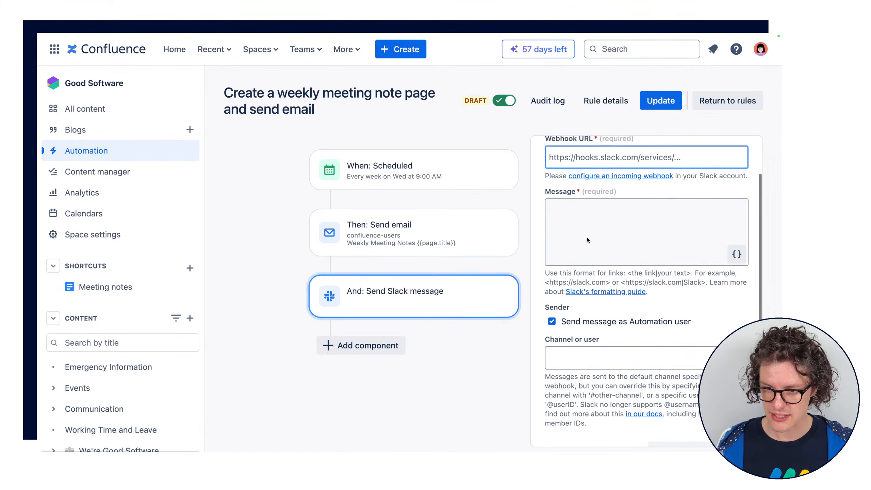
pyautogui.write('aslkldjflkasjdf')
pyautogui.scroll(2, 576, 158)
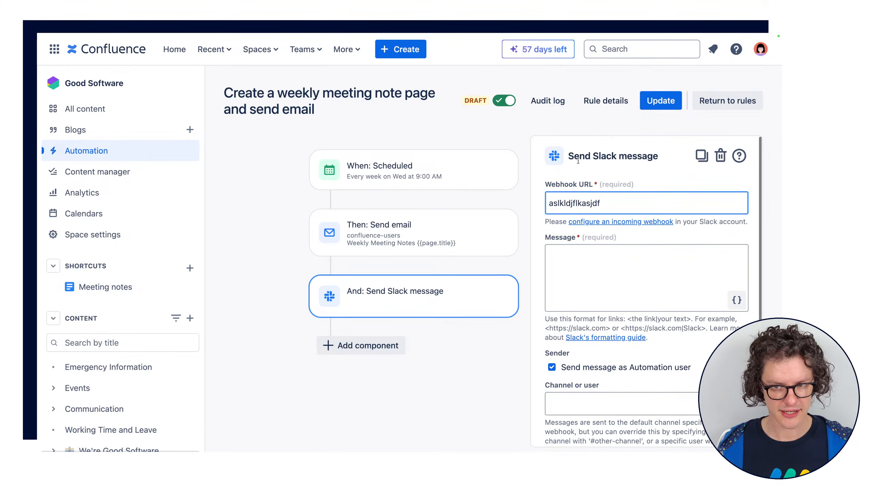
pyautogui.moveTo(546, 185); pyautogui.dragTo(594, 185)
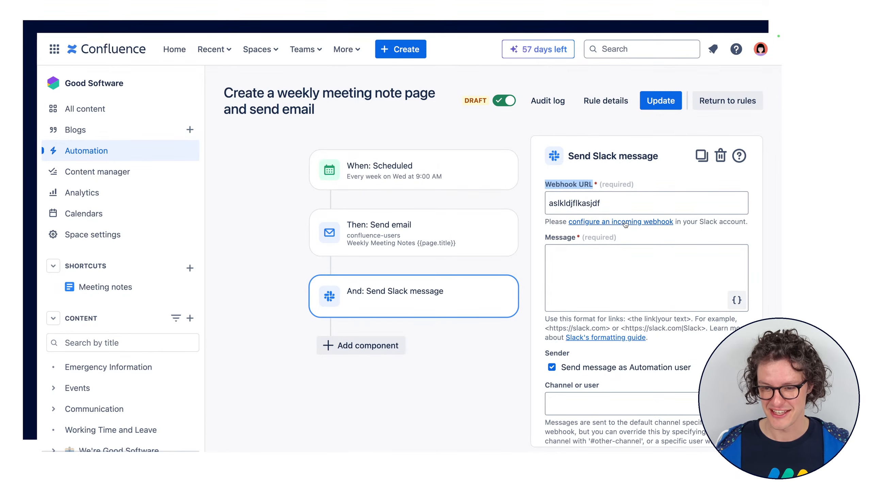
# Paste the copied email text into the Slack action's message
pyautogui.click(587, 266)
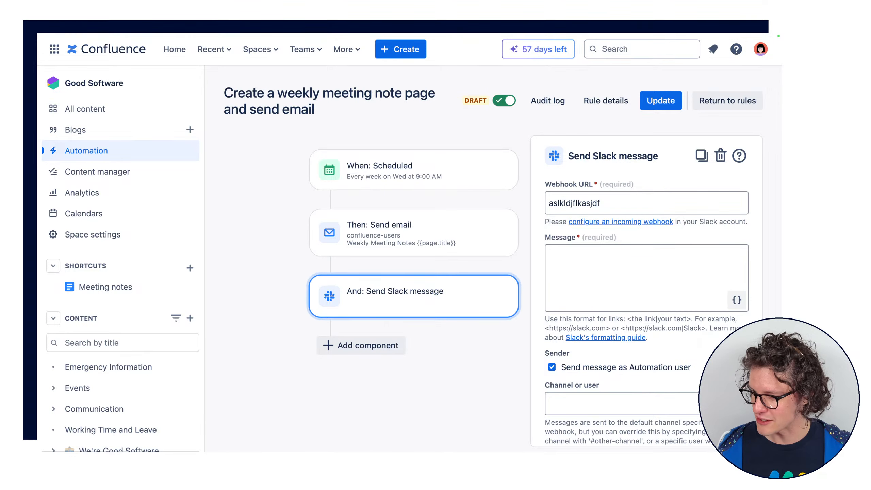
pyautogui.click(681, 322)
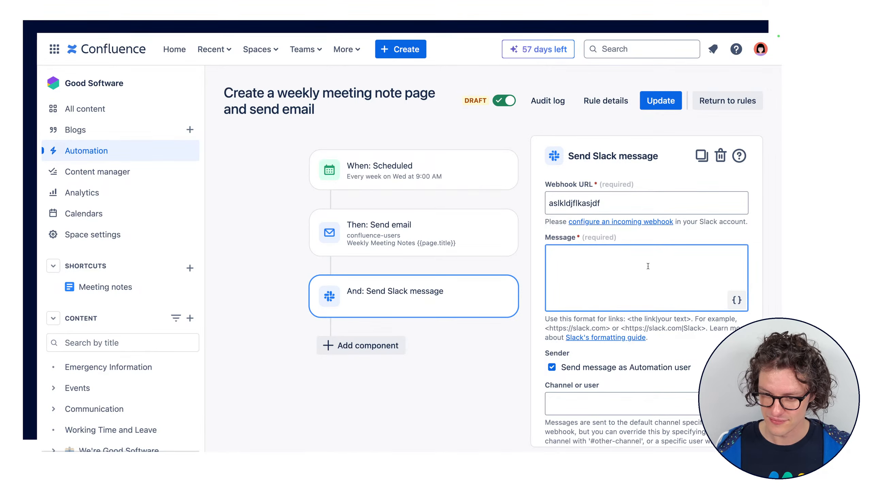
pyautogui.write('Hey team,  I’ve just created {{page.title}} for you. Please add any updates or topics by Monday @ 13:30. Here is the page: {{page.url}}  Cheers, Your Confluence Site')
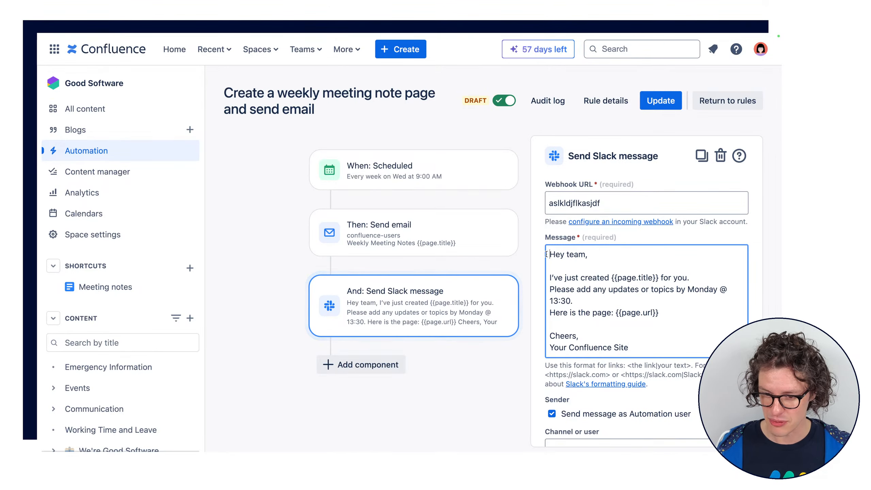
# Delete the "Cheers, Your Confluence Site" sign-off and the "Hey team," greeting from the Slack message
pyautogui.moveTo(548, 254); pyautogui.dragTo(634, 349)
pyautogui.click(635, 349)
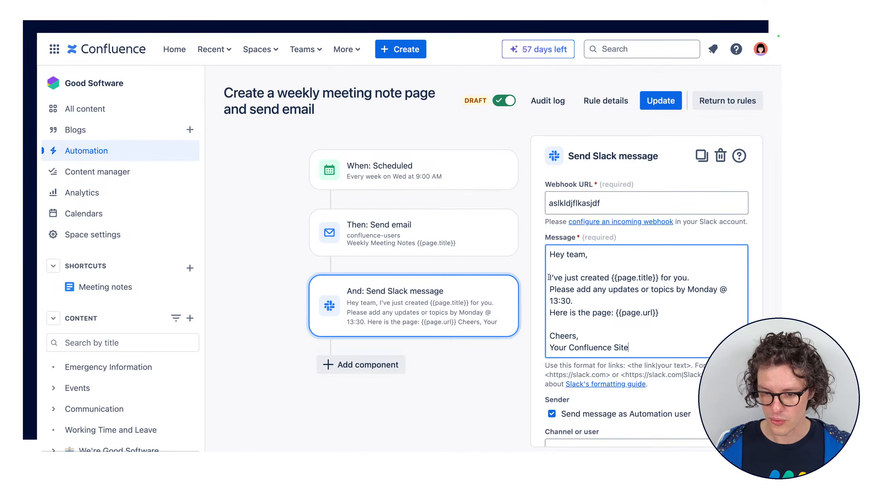
pyautogui.keyDown('shift'); pyautogui.click(549, 313); pyautogui.keyUp('shift')
pyautogui.hotkey('shift', 'End')
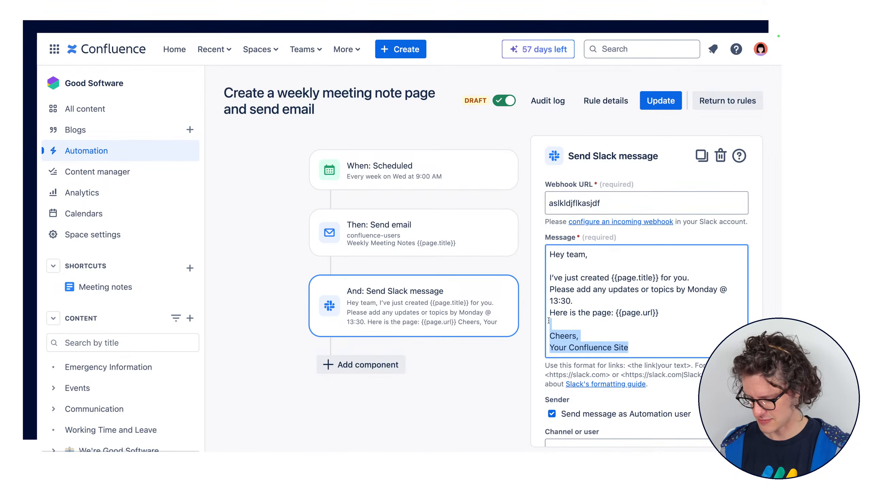
pyautogui.press('BackSpace')
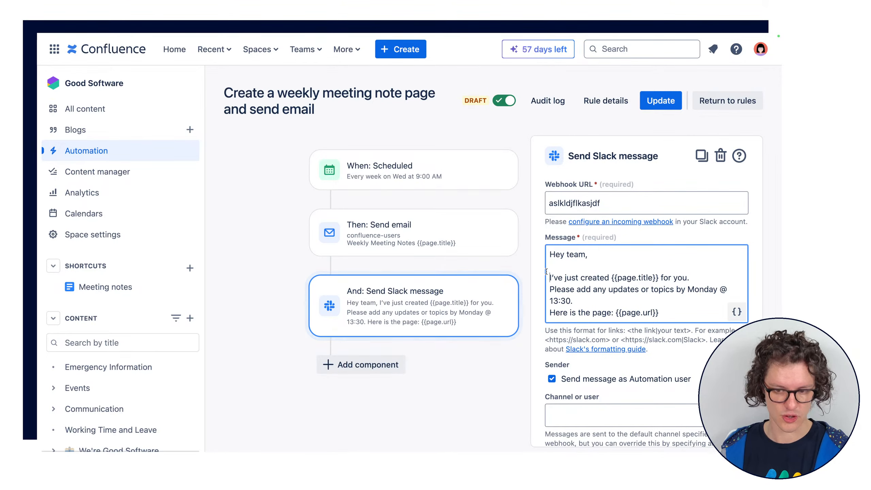
pyautogui.moveTo(547, 277); pyautogui.dragTo(547, 254)
pyautogui.press('BackSpace')
# Set the channel of the Slack message to #allusers
pyautogui.scroll(-3, 651, 284)
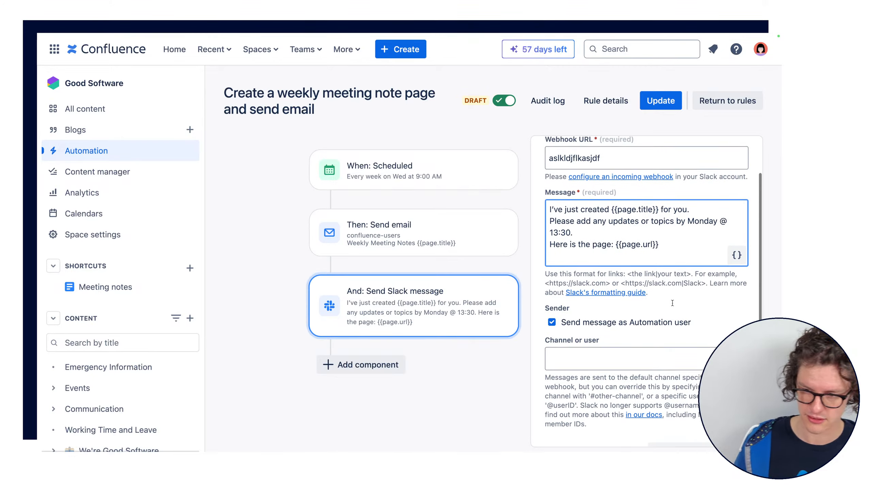
pyautogui.scroll(-1, 679, 284)
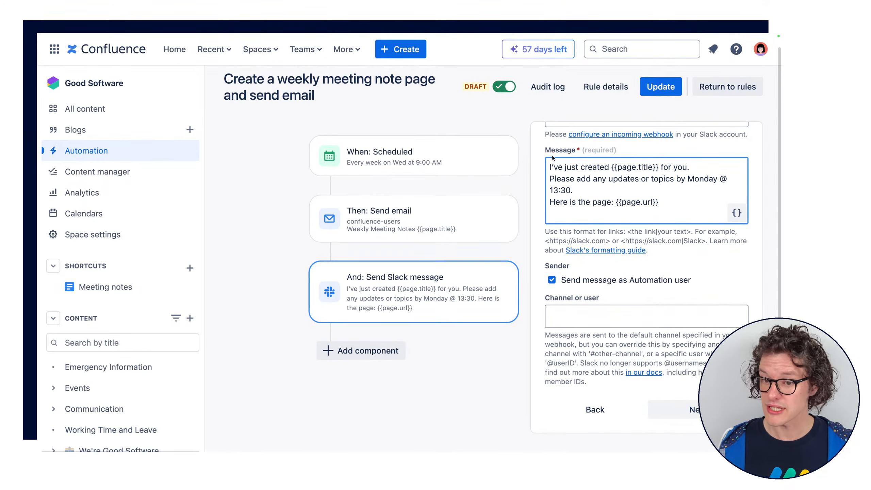
pyautogui.click(574, 317)
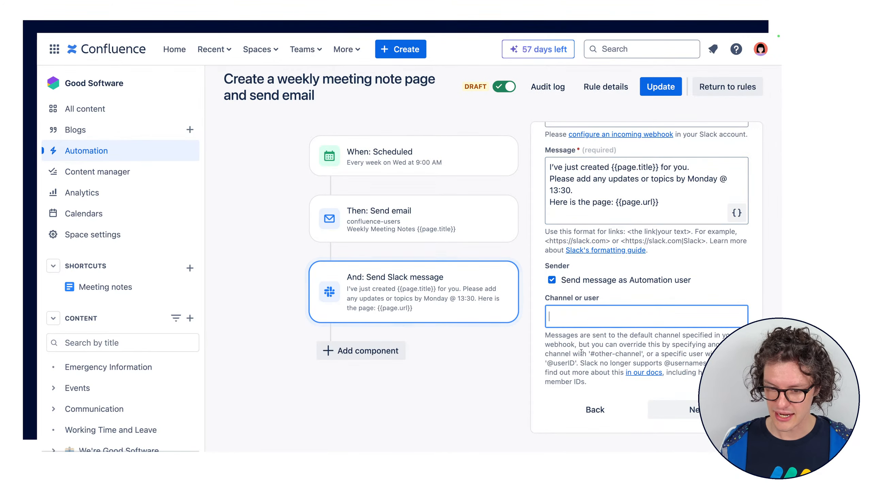
pyautogui.write('#')
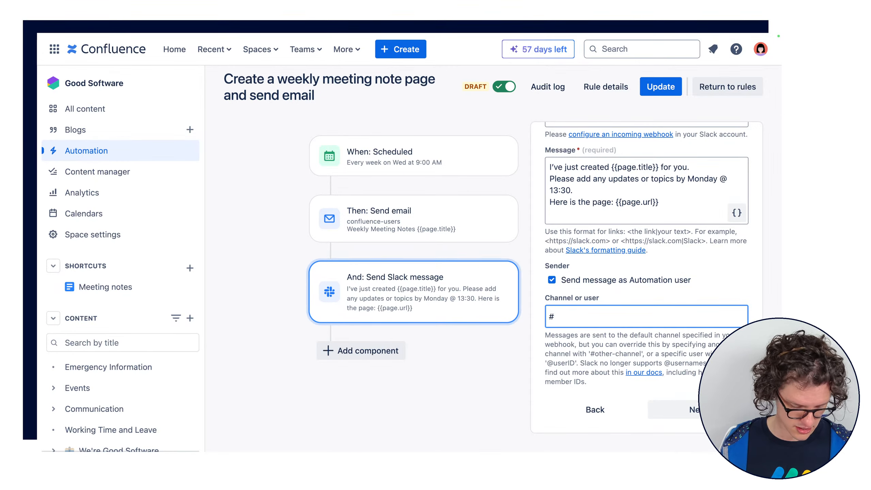
pyautogui.write('all user')
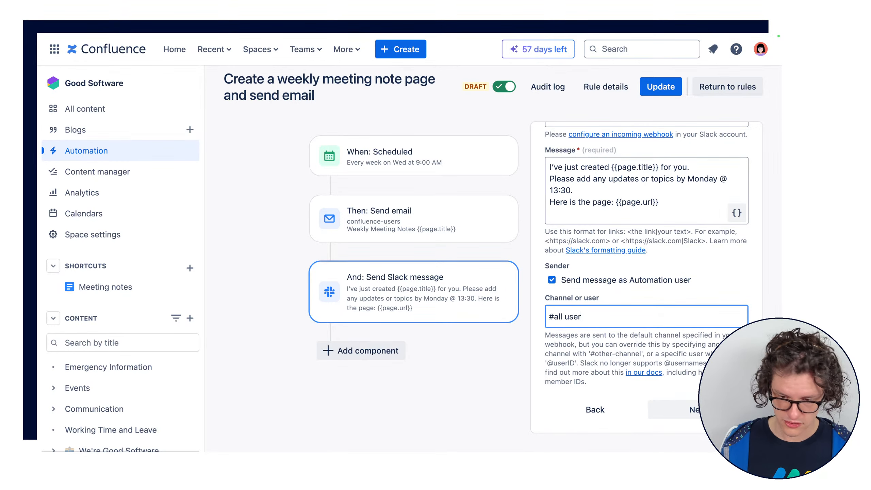
pyautogui.write('s')
pyautogui.press('Left')
pyautogui.press('Left')
pyautogui.press('Left')
pyautogui.press('Left')
pyautogui.press('Left')
pyautogui.press('BackSpace')
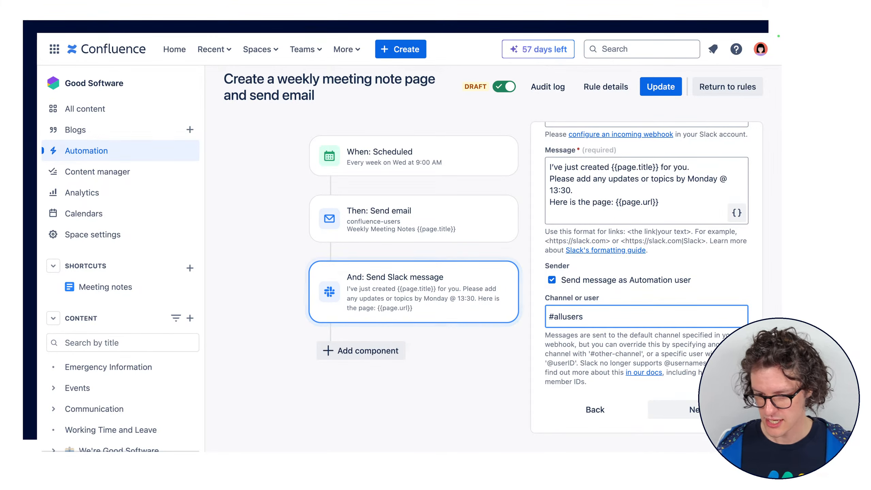
pyautogui.scroll(5, 623, 399)
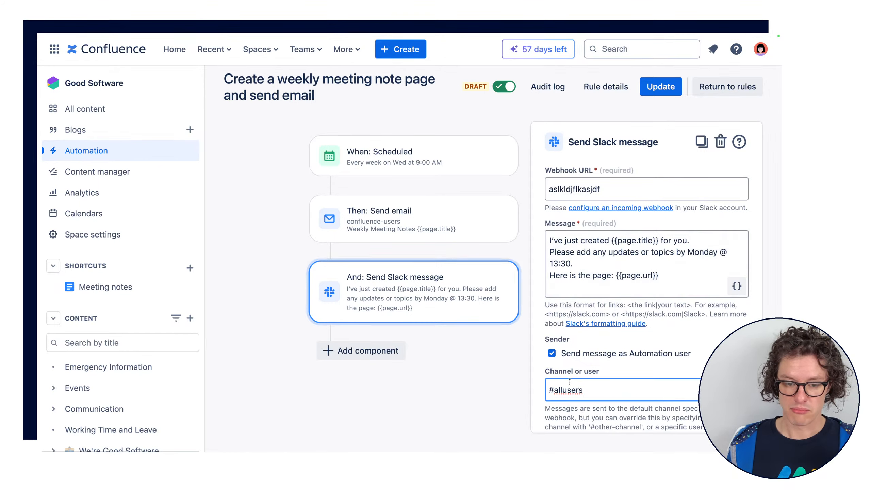
# Try to save the rule with the placeholder webhook URL in its Slack message action
pyautogui.scroll(-3, 569, 380)
pyautogui.scroll(2, 569, 380)
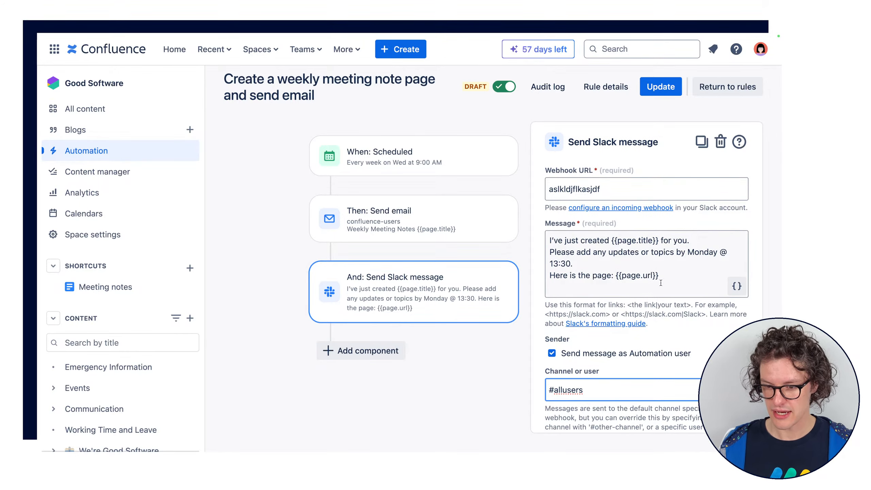
pyautogui.click(661, 86)
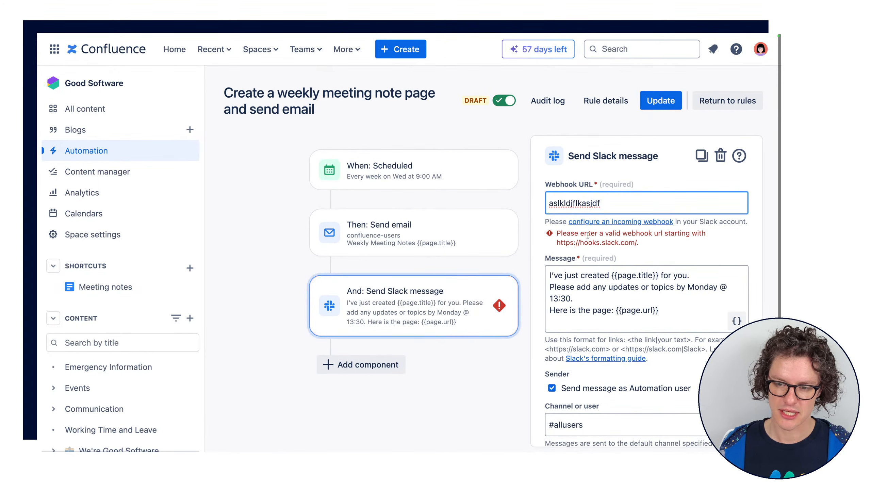
pyautogui.moveTo(637, 242); pyautogui.dragTo(555, 245)
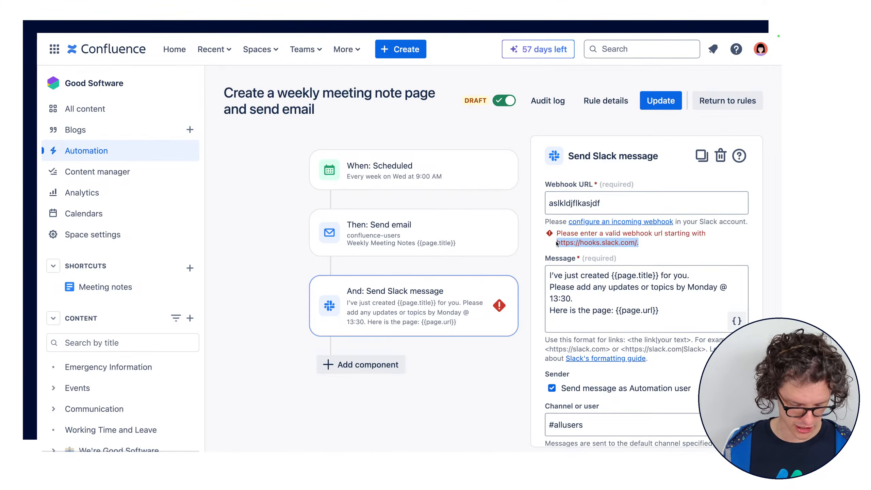
pyautogui.click(553, 198)
pyautogui.scroll(-3, 672, 439)
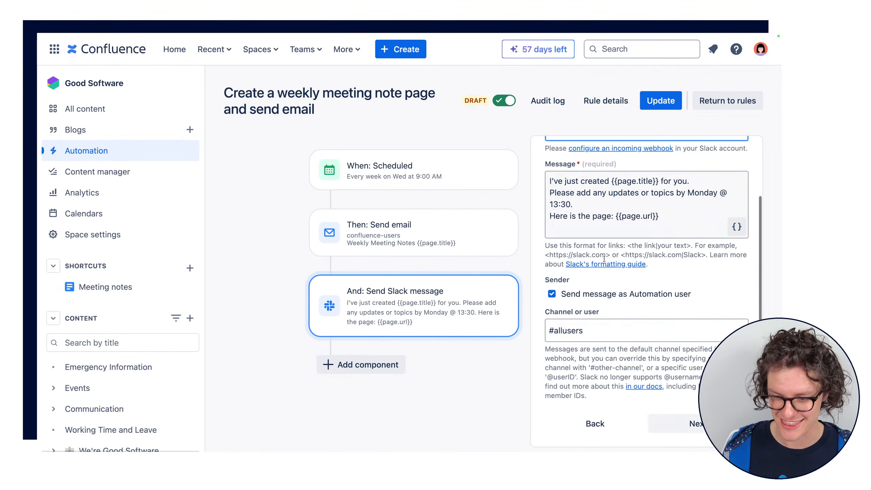
pyautogui.click(672, 432)
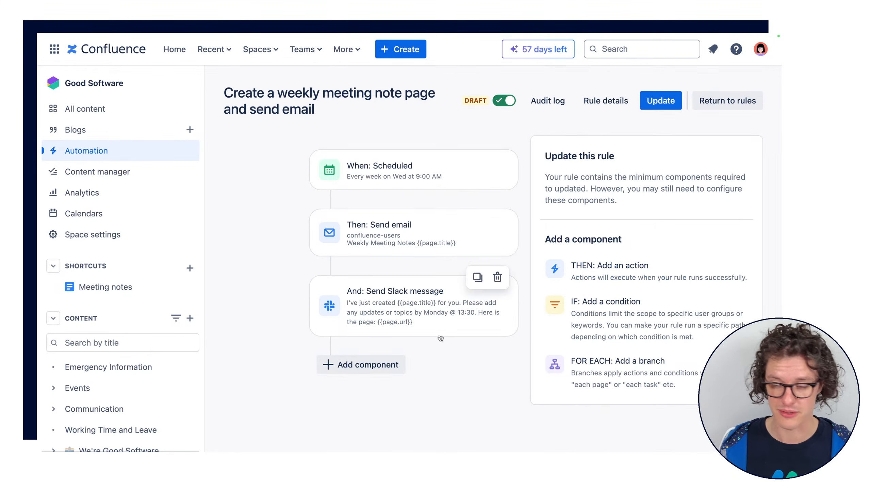
pyautogui.click(659, 101)
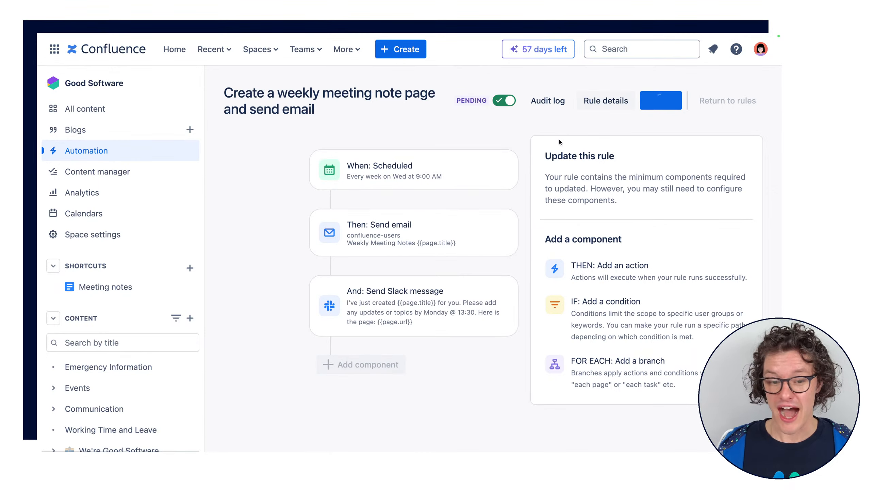
# Return to the list of automation rules for the Good Software space
pyautogui.moveTo(478, 255)
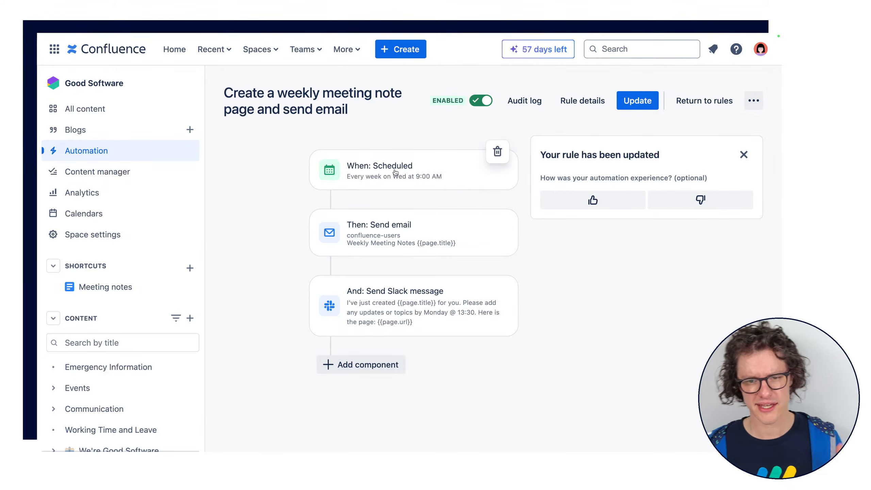
pyautogui.click(107, 155)
pyautogui.click(243, 124)
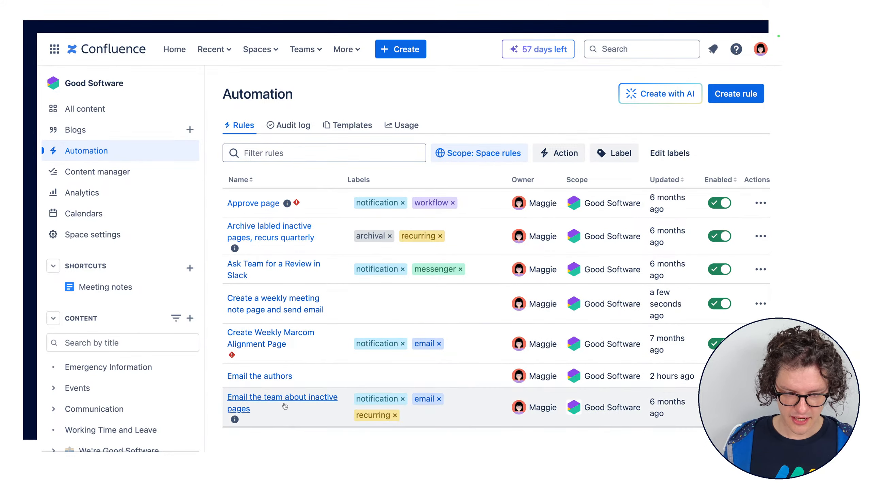
pyautogui.moveTo(284, 401)
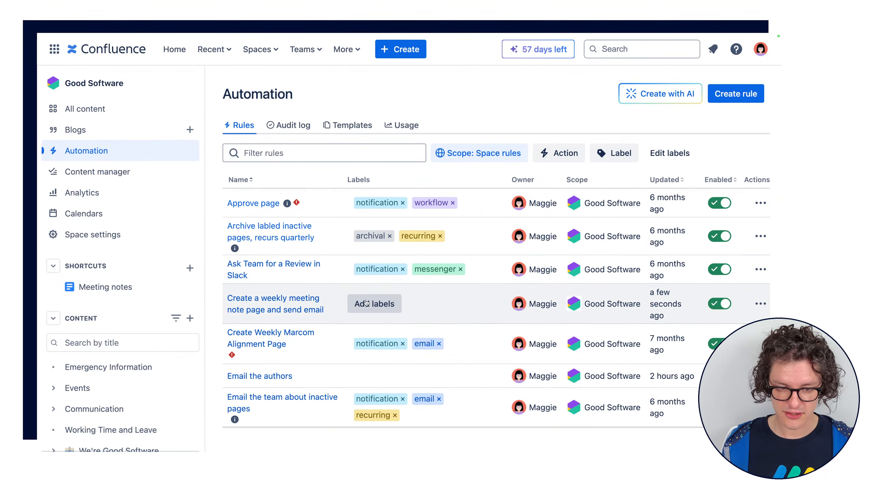
# Add the notification and messenger labels to the "Create a weekly meeting note page and send email" rule
pyautogui.click(371, 310)
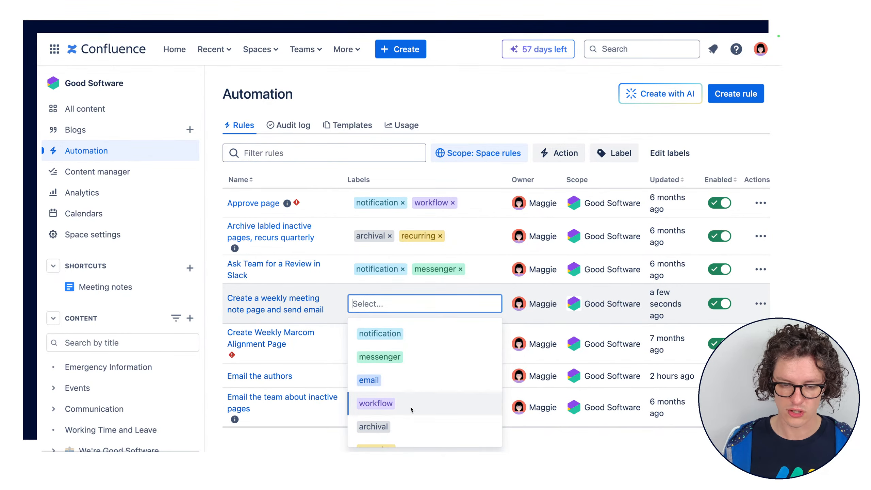
pyautogui.scroll(-1, 418, 341)
pyautogui.scroll(1, 418, 341)
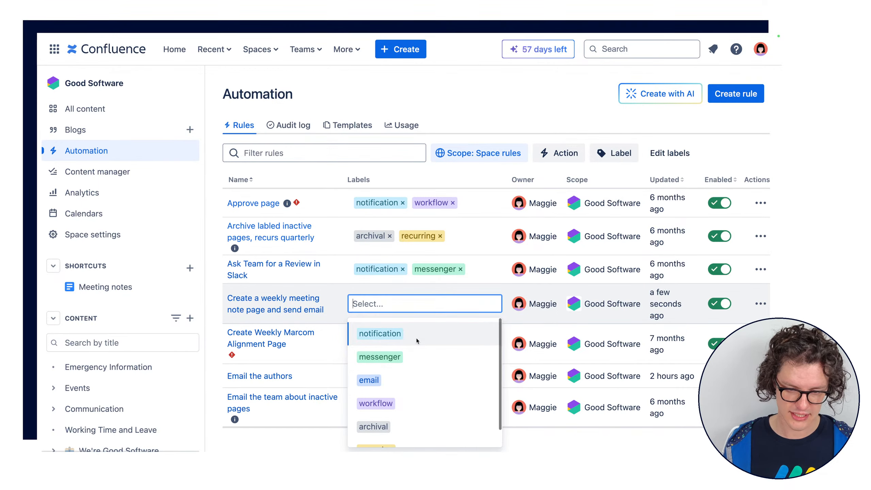
pyautogui.click(408, 332)
pyautogui.click(448, 304)
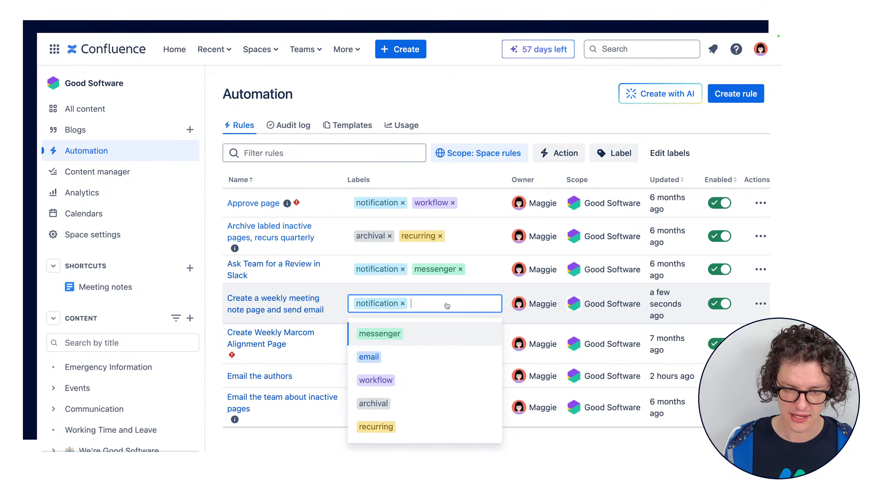
pyautogui.click(415, 332)
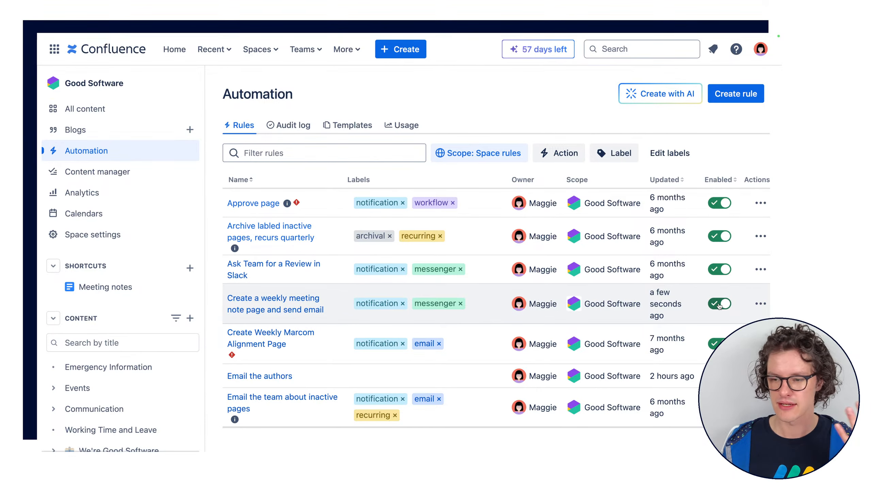
pyautogui.click(760, 297)
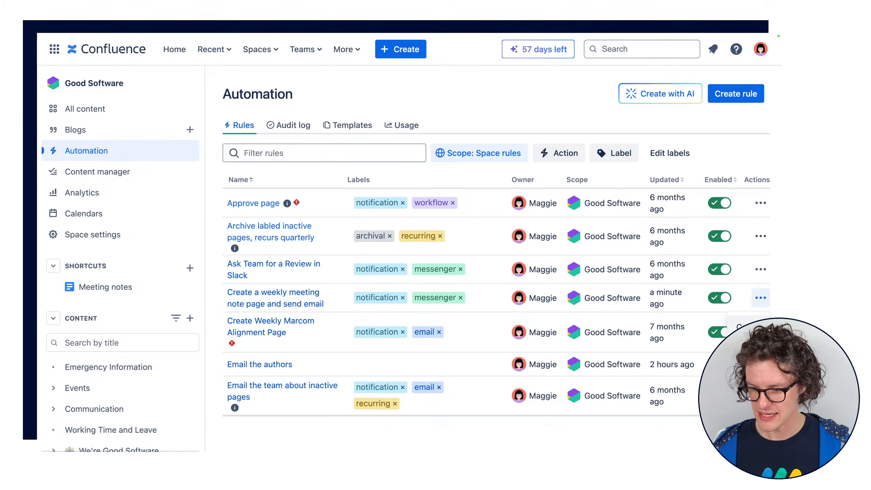
pyautogui.click(759, 297)
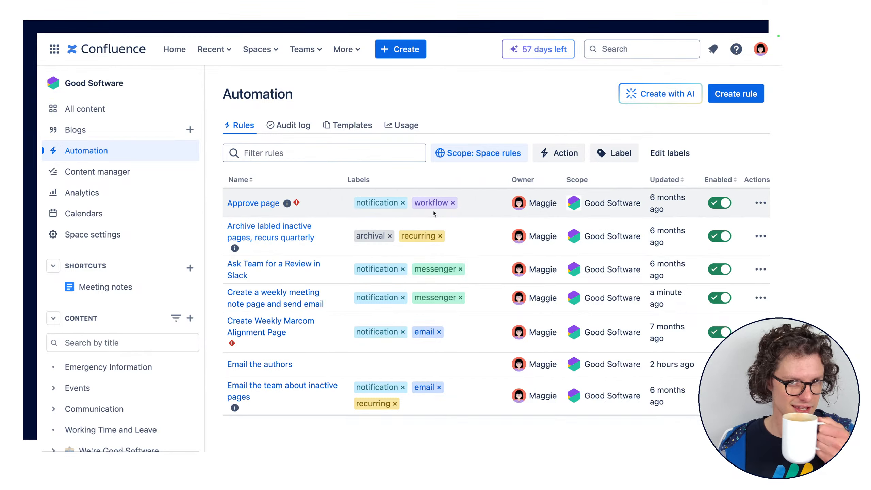
pyautogui.scroll(-1, 497, 261)
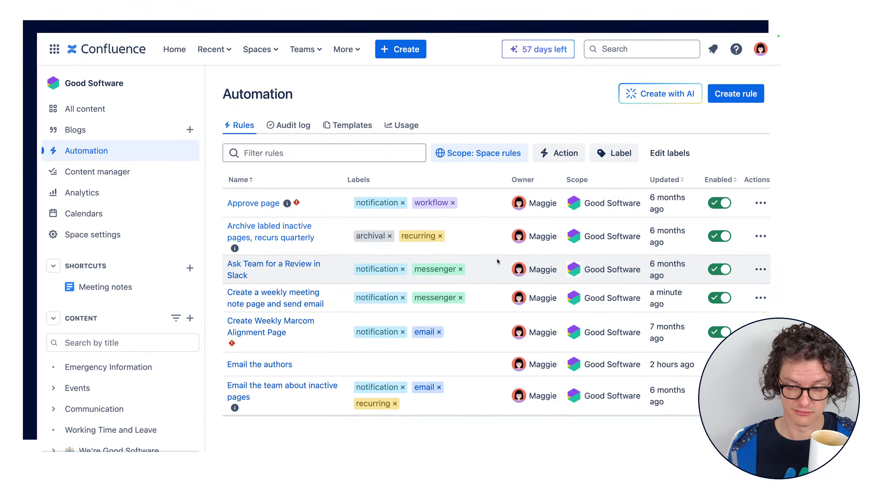
pyautogui.scroll(1, 490, 237)
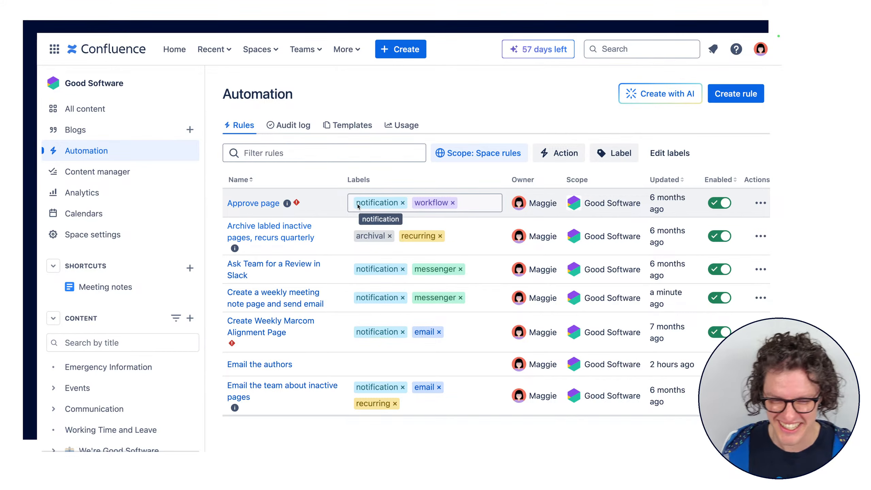
# Examine the audit log and the error details of the "Create Weekly Marcom Alignment Page" run, and return to the rules list
pyautogui.click(294, 126)
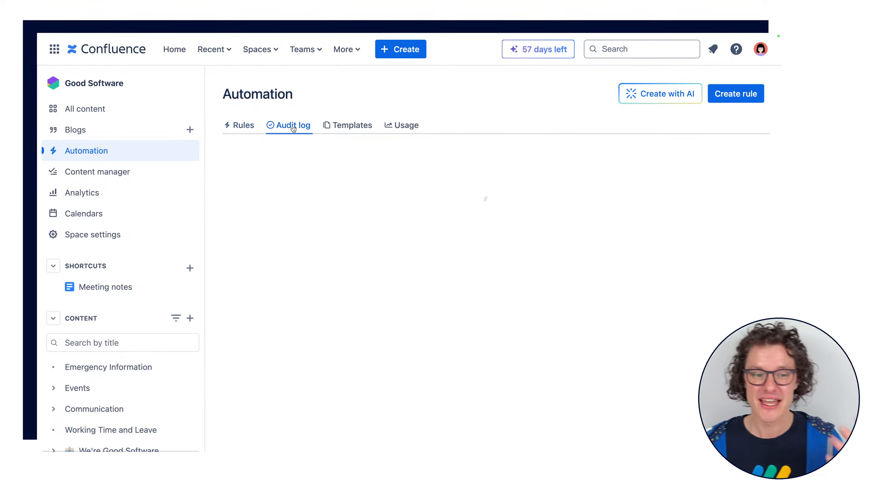
pyautogui.scroll(-5, 550, 206)
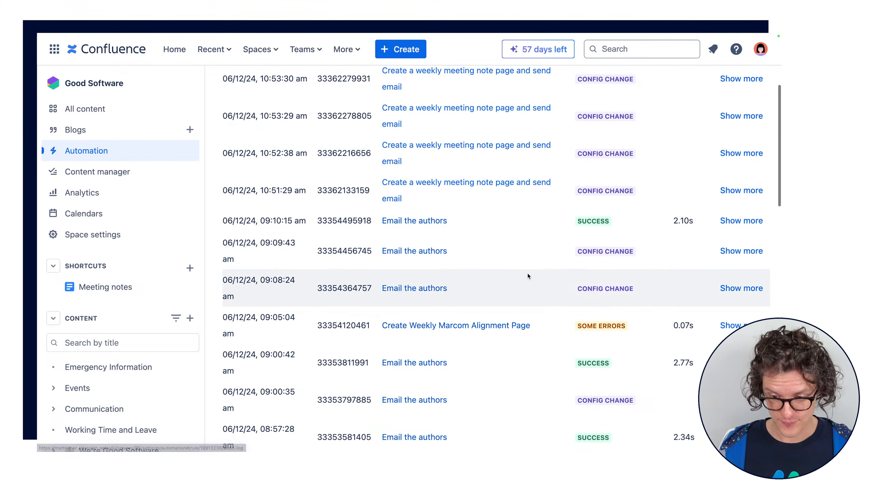
pyautogui.scroll(-2, 528, 274)
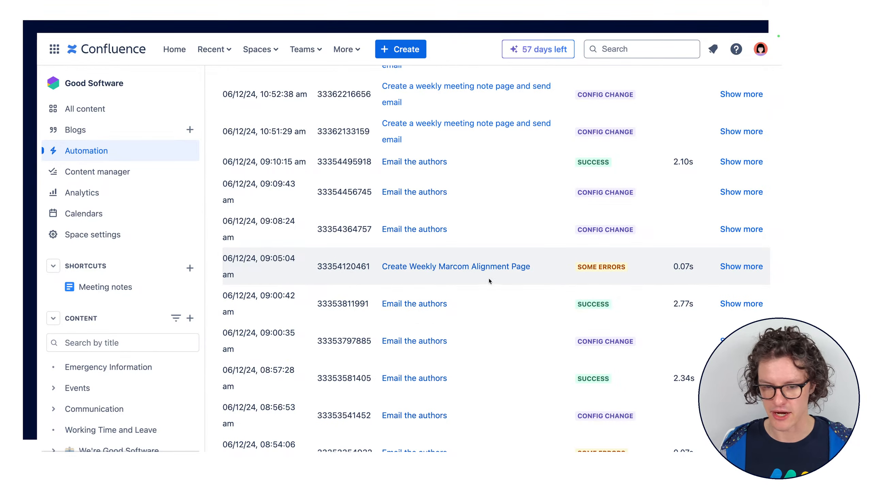
pyautogui.click(737, 268)
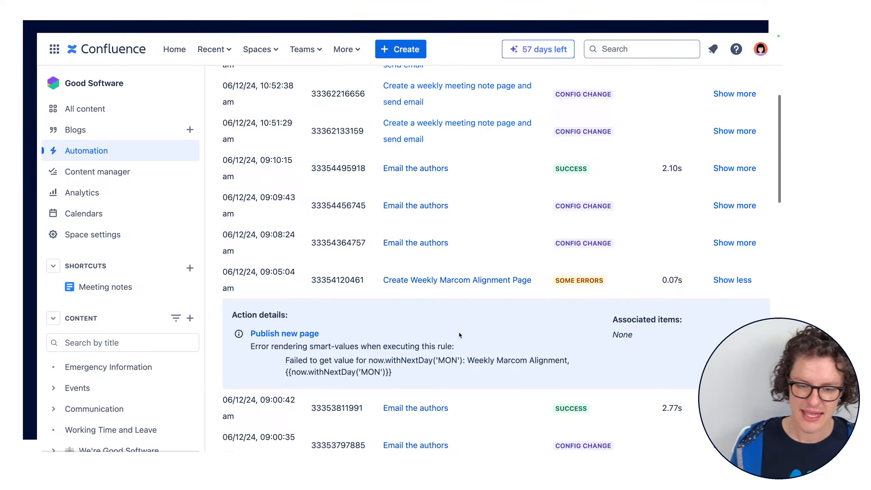
pyautogui.scroll(-3, 459, 334)
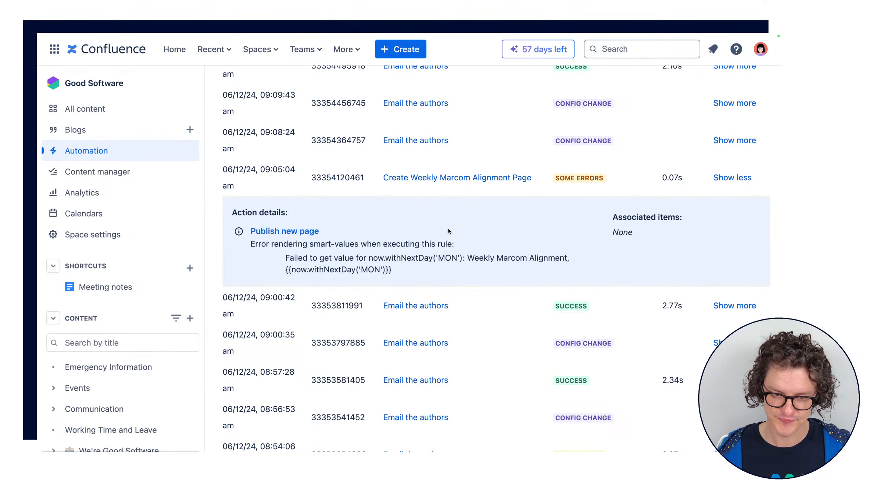
pyautogui.moveTo(448, 232); pyautogui.dragTo(474, 251)
pyautogui.click(341, 267)
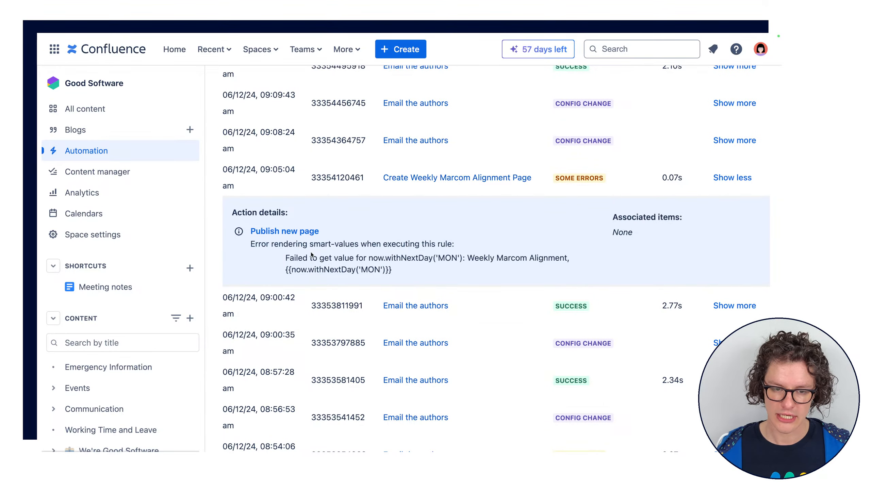
pyautogui.moveTo(272, 244)
pyautogui.mouseDown()
pyautogui.moveTo(358, 245)
pyautogui.moveTo(270, 244)
pyautogui.mouseUp()
pyautogui.click(360, 245)
pyautogui.click(270, 125)
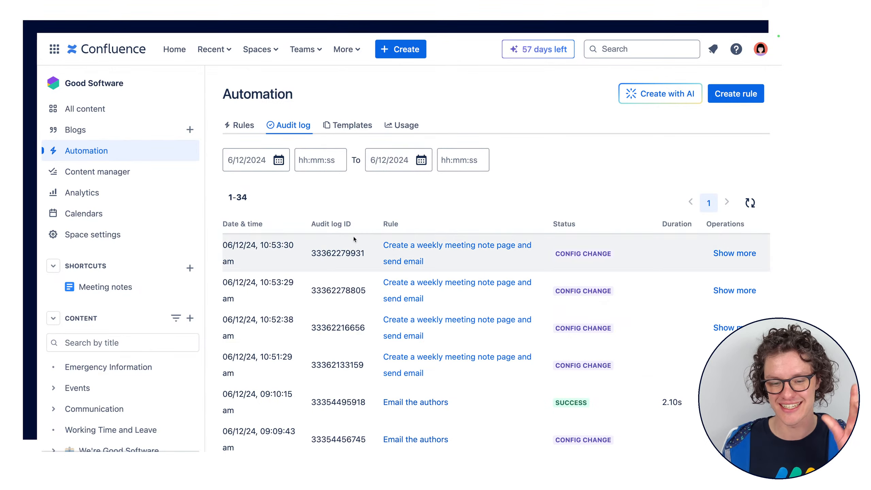
pyautogui.scroll(-5, 353, 237)
pyautogui.scroll(5, 315, 237)
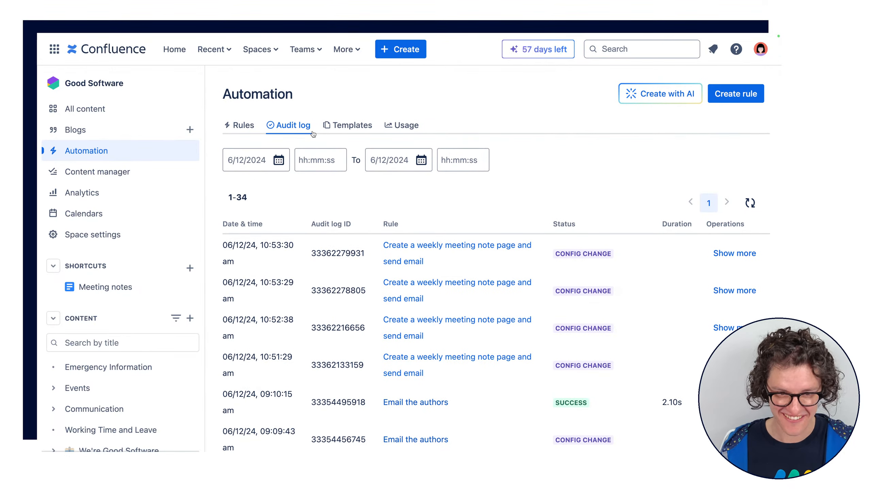
pyautogui.click(255, 133)
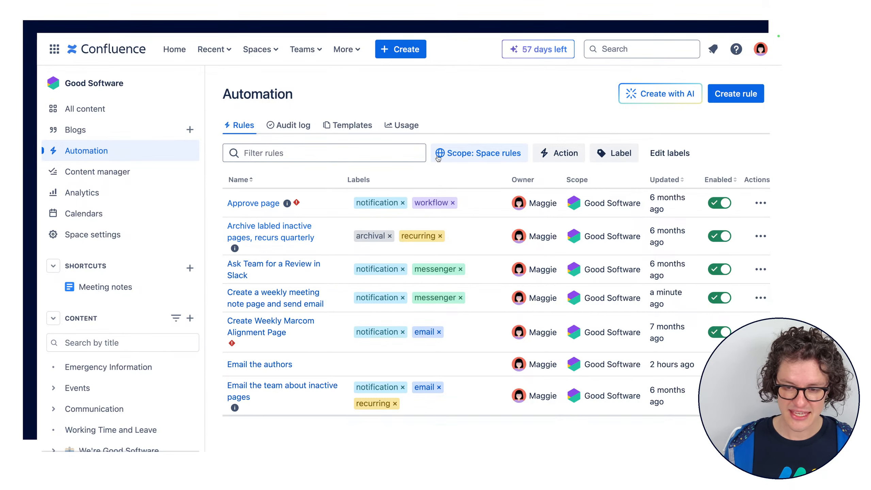
# Open the space's Events page in a new browser tab
pyautogui.press('super+shift+f')
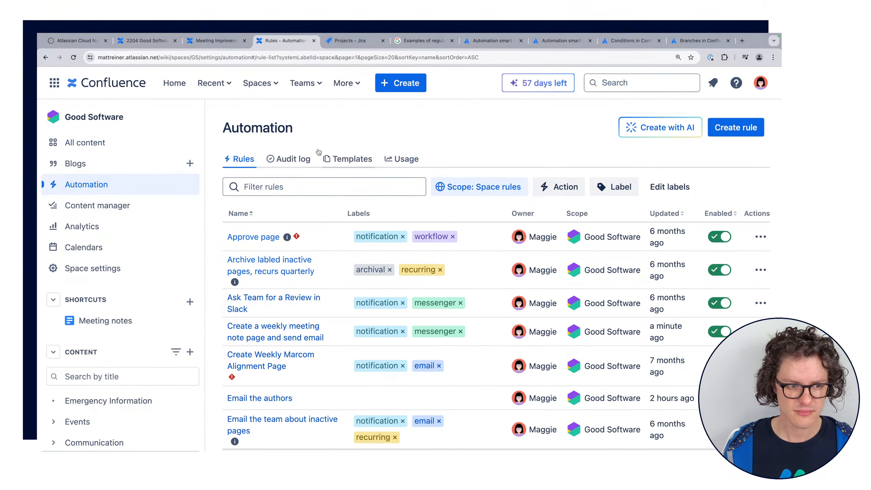
pyautogui.scroll(-2, 115, 345)
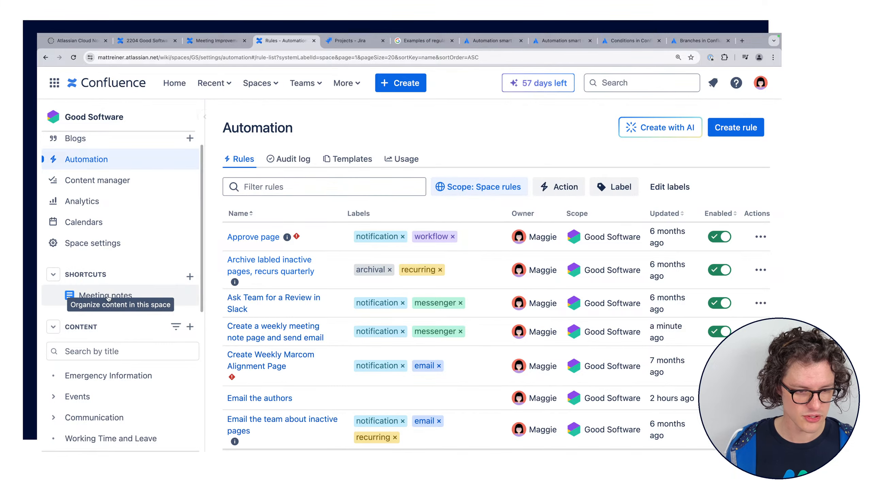
pyautogui.scroll(-4, 118, 276)
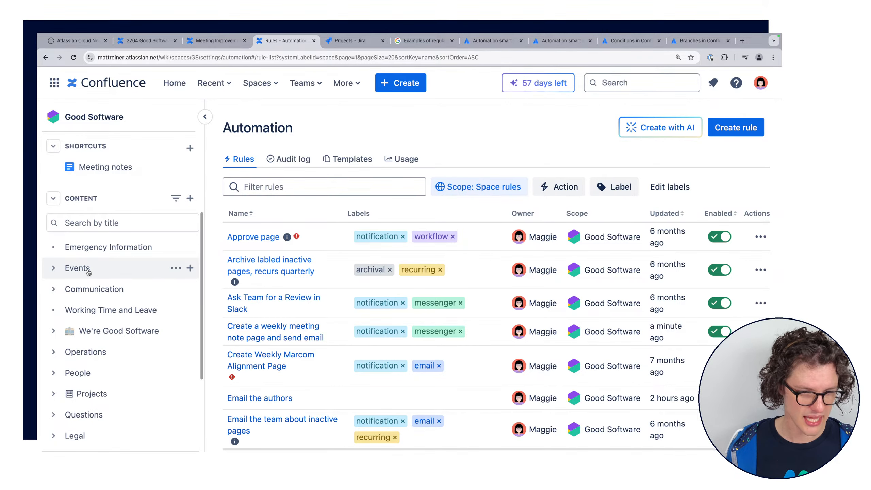
pyautogui.keyDown('super'); pyautogui.click(102, 268); pyautogui.keyUp('super')
pyautogui.click(316, 41)
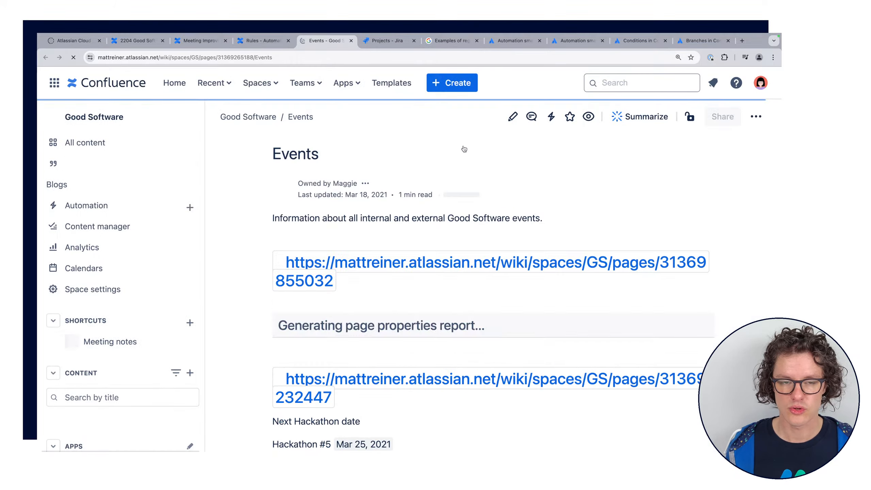
pyautogui.press('super+shift+f')
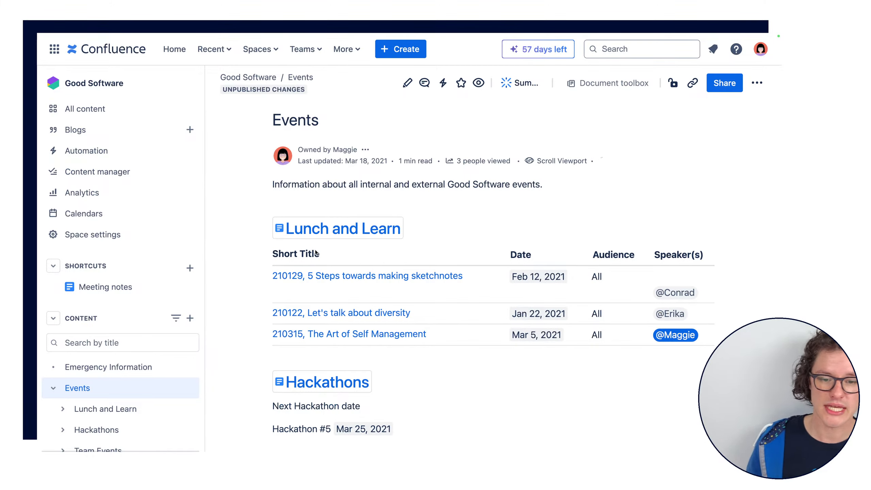
# Open the "210129, 5 Steps towards making sketchnotes" page and check which automations can be run from it
pyautogui.click(344, 276)
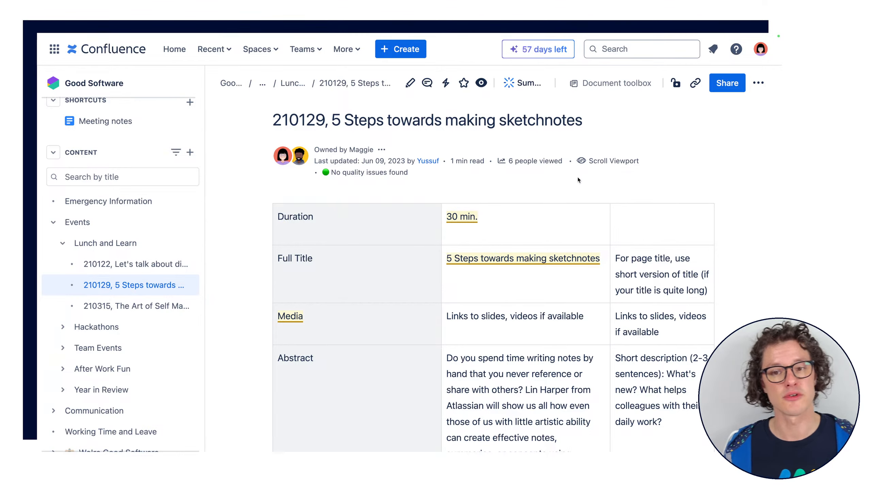
pyautogui.click(445, 84)
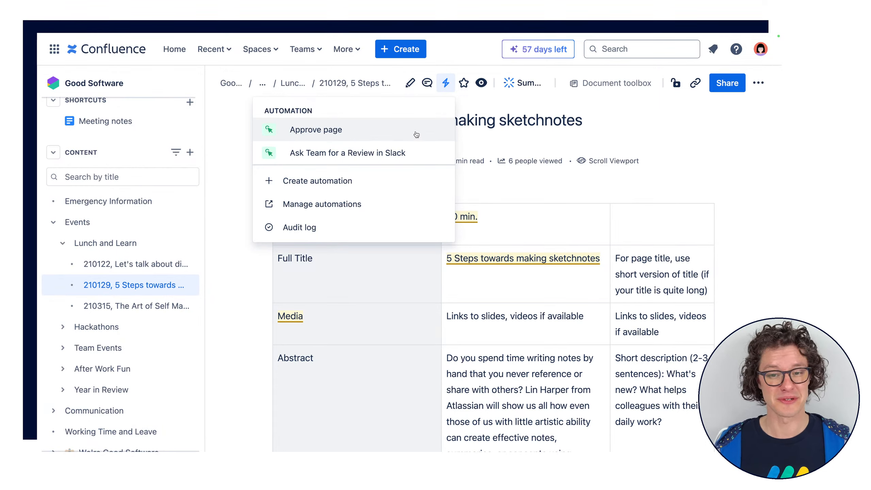
pyautogui.click(446, 133)
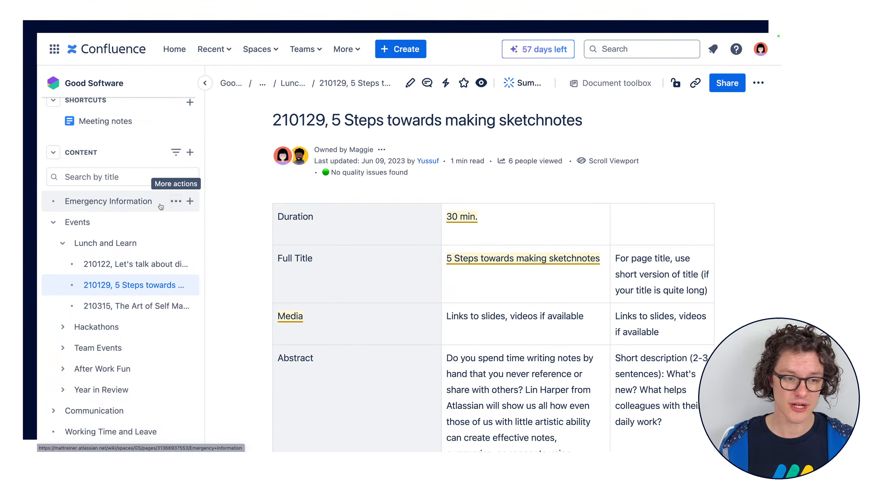
# Open the space's automation area and browse the Organize rule templates
pyautogui.scroll(5, 158, 202)
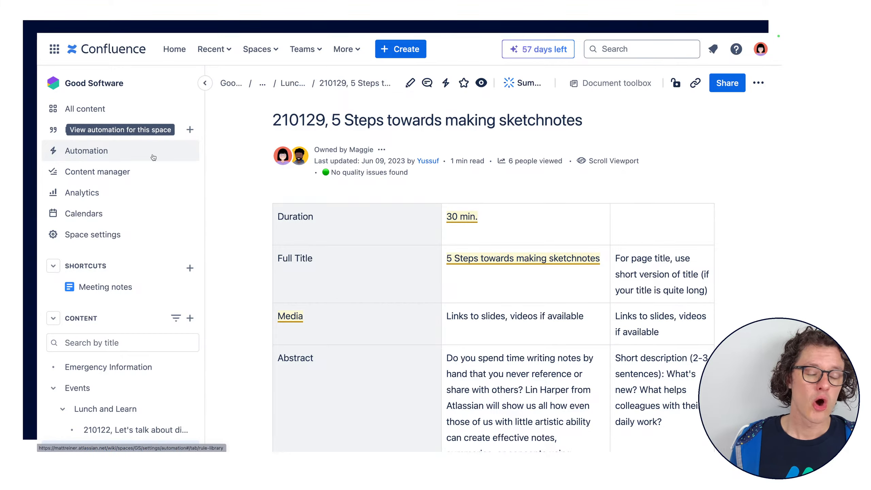
pyautogui.click(86, 150)
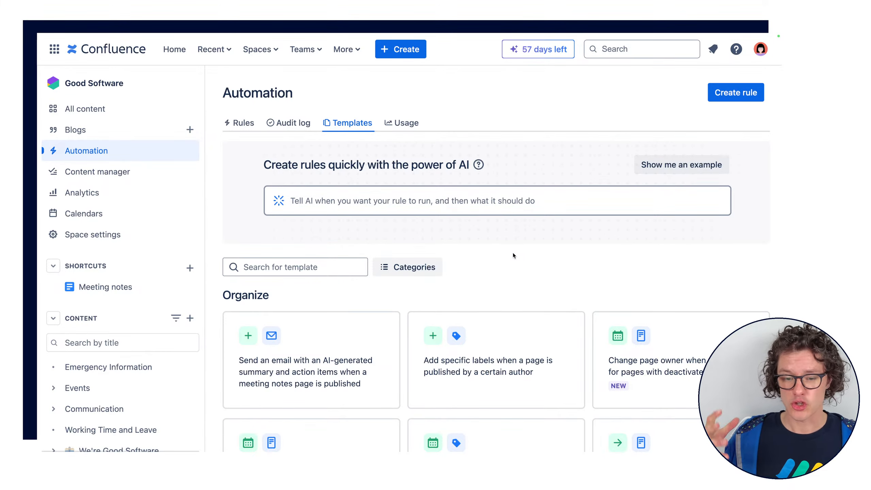
pyautogui.scroll(-3, 512, 254)
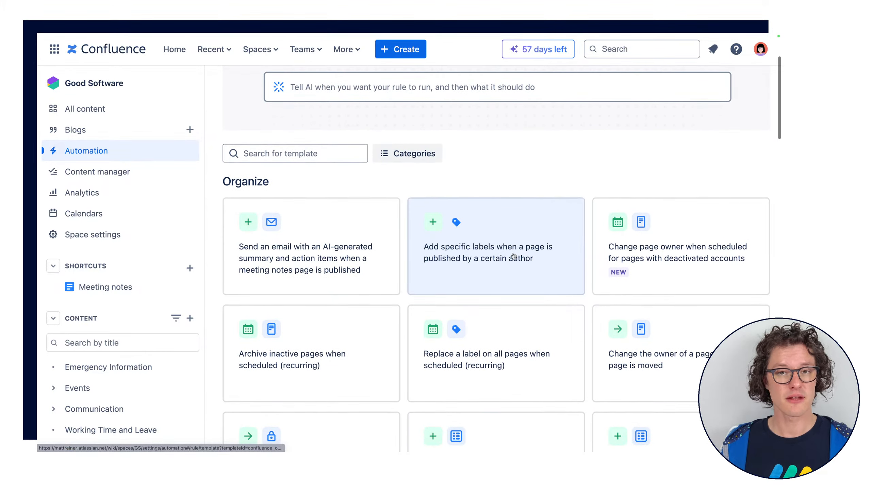